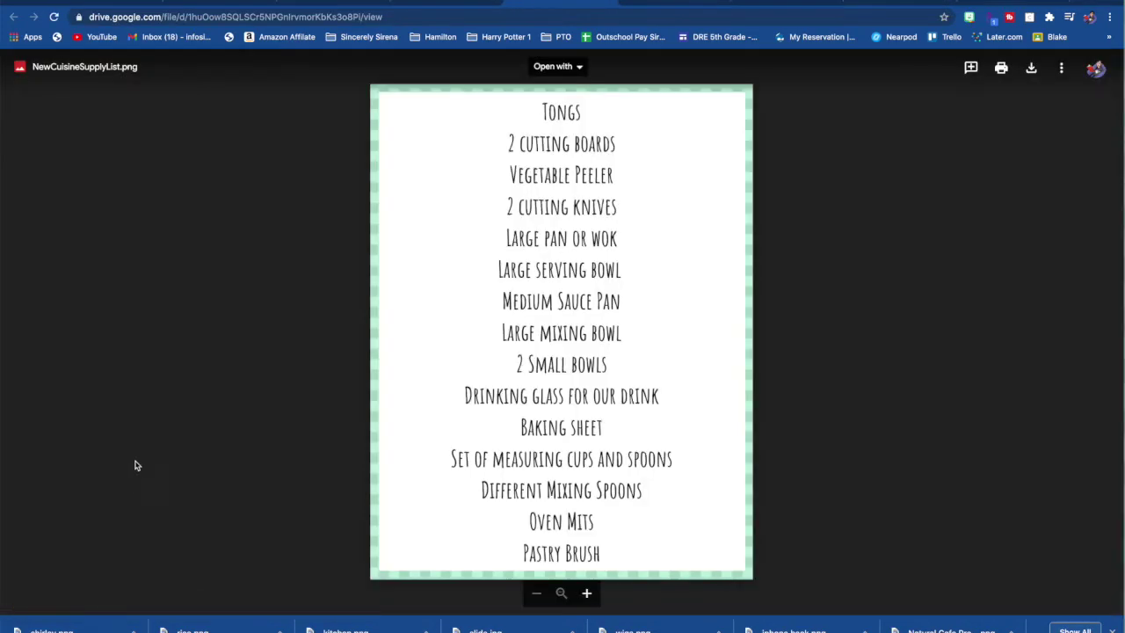
Step: Close the supply list and review the Fall Fruit Salad recipe card in NewCuisineRecipeCards.pdf
left_click(605, 4)
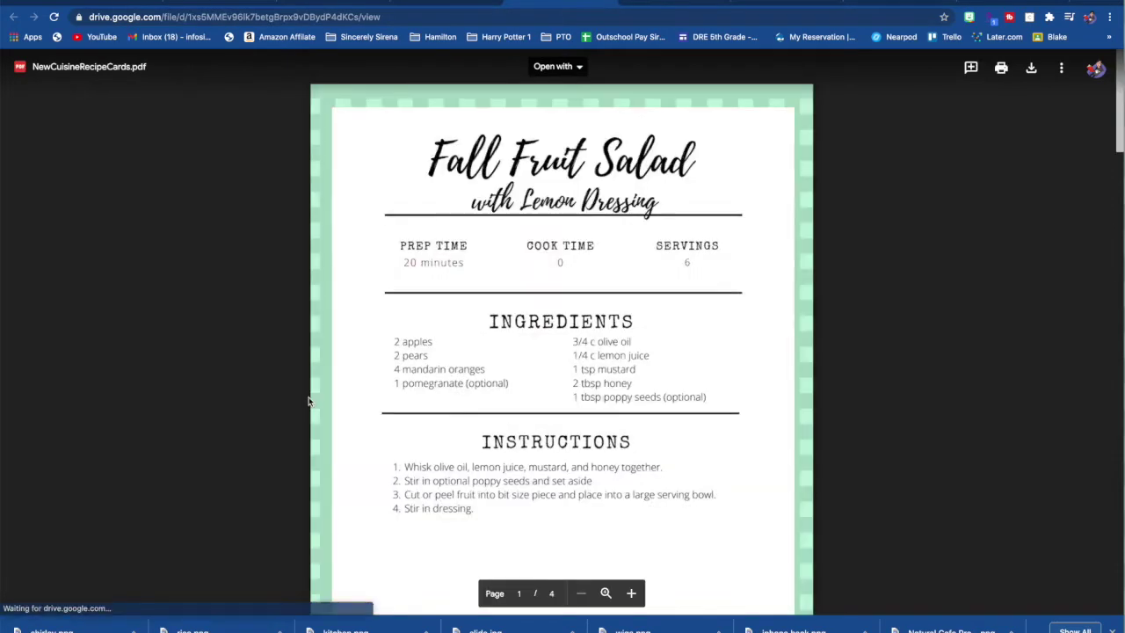
scroll(527, 79, "down", 3)
scroll(571, 53, "up", 2)
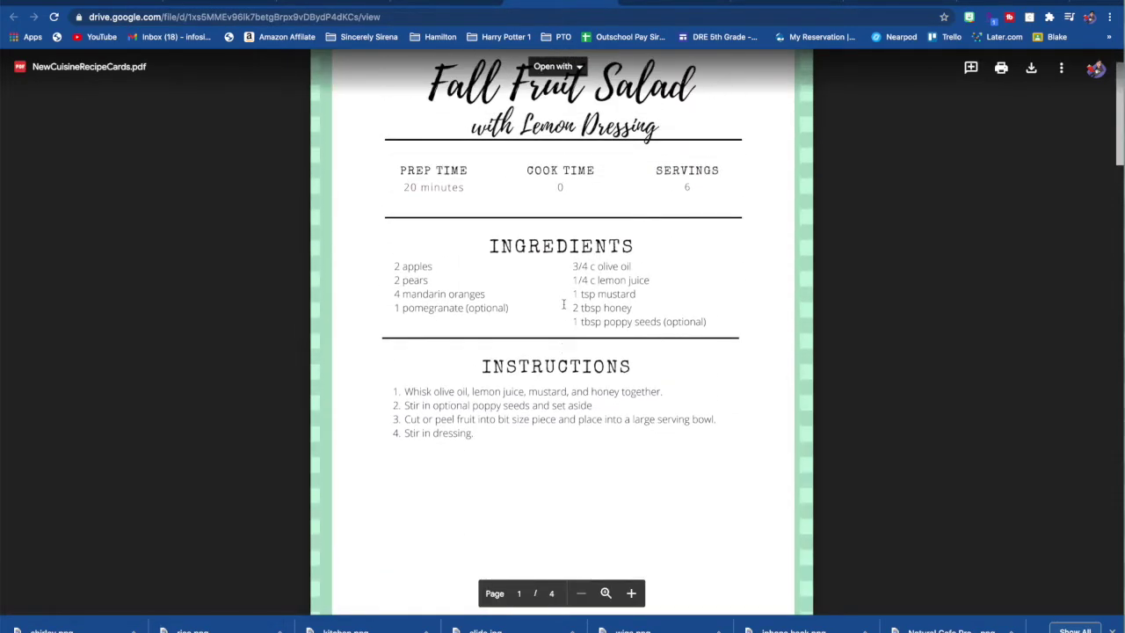
left_click(606, 4)
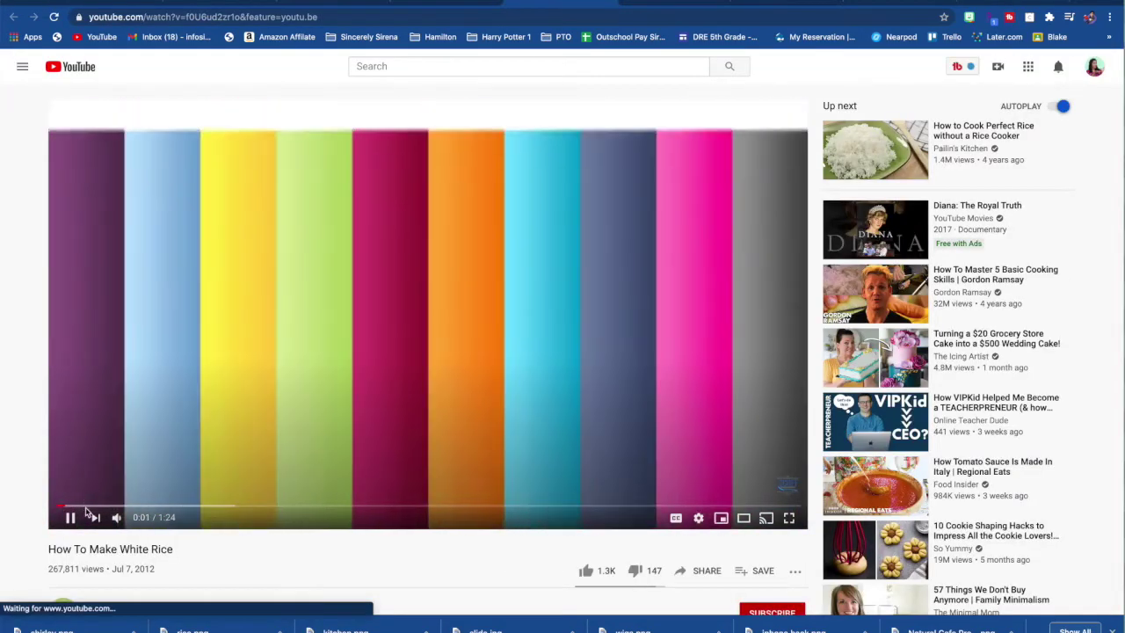
Step: Pause and close the white rice video, and look over the TIME article linked from the Shirley Temple drink
left_click(74, 519)
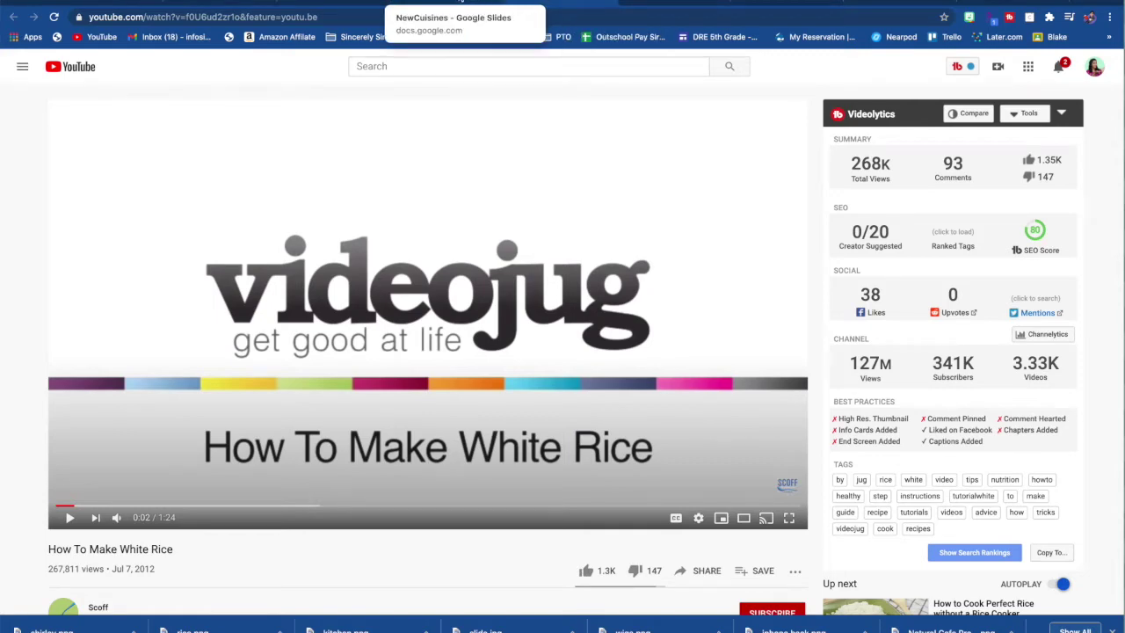
left_click(458, 3)
left_click(564, 397)
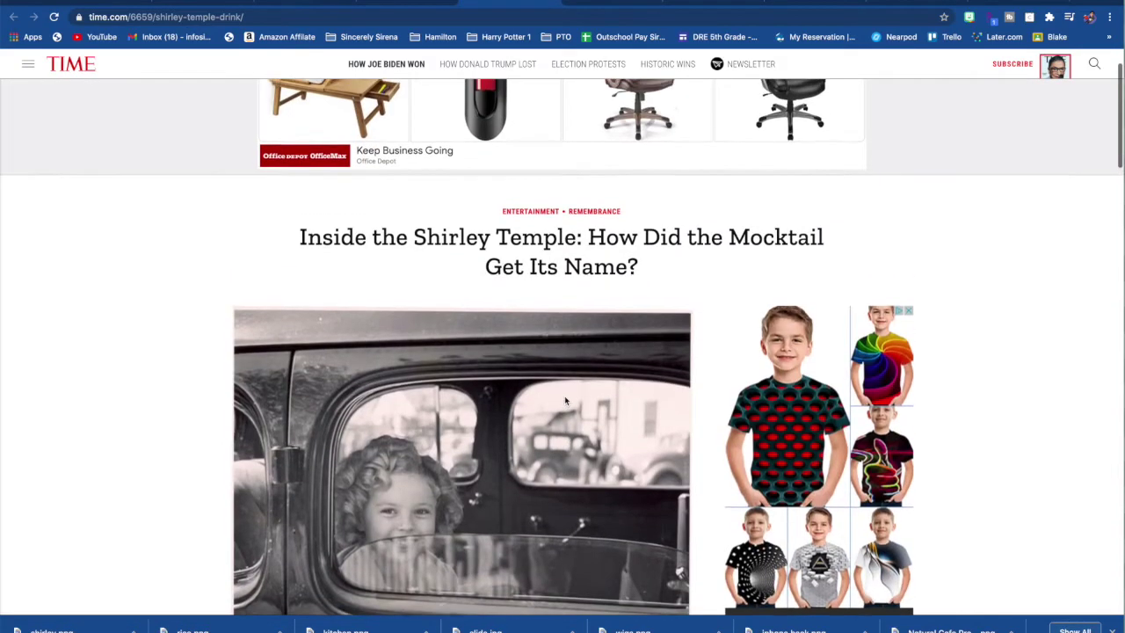
scroll(565, 401, "down", 3)
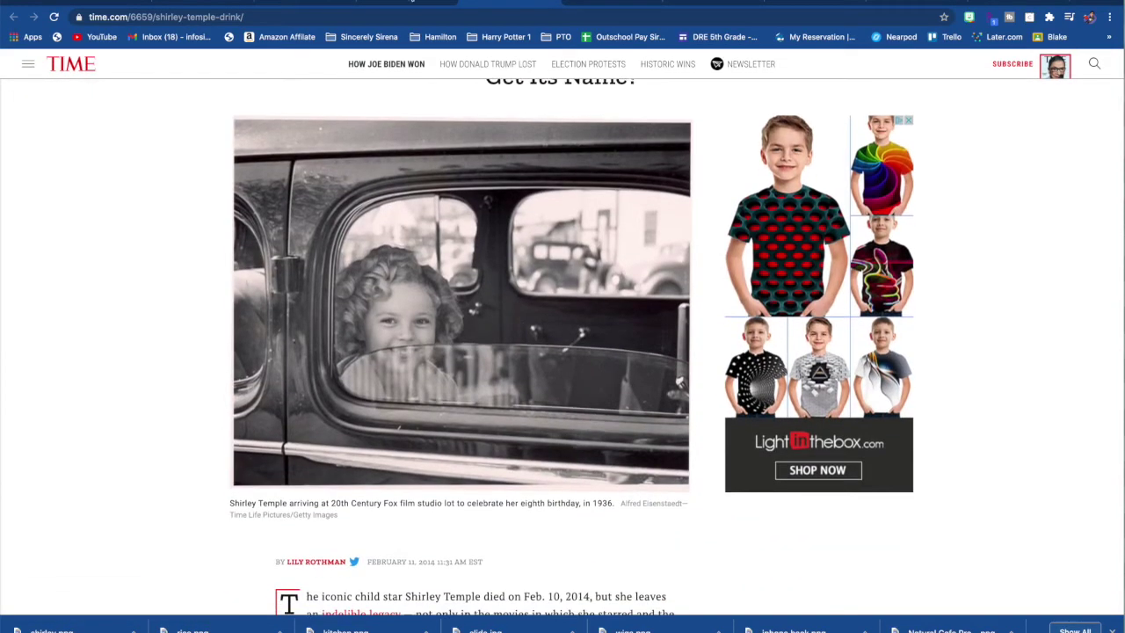
key("ctrl+w")
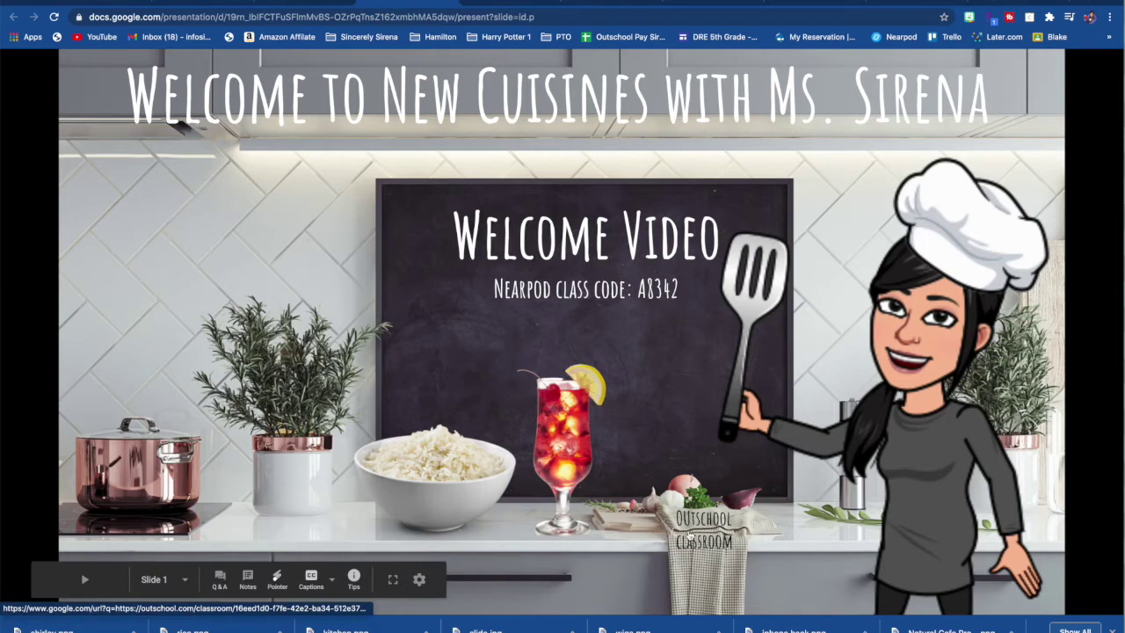
Step: Check the intro video and Nearpod library linked from the classroom slide, and return to the slide's editing view
left_click(910, 359)
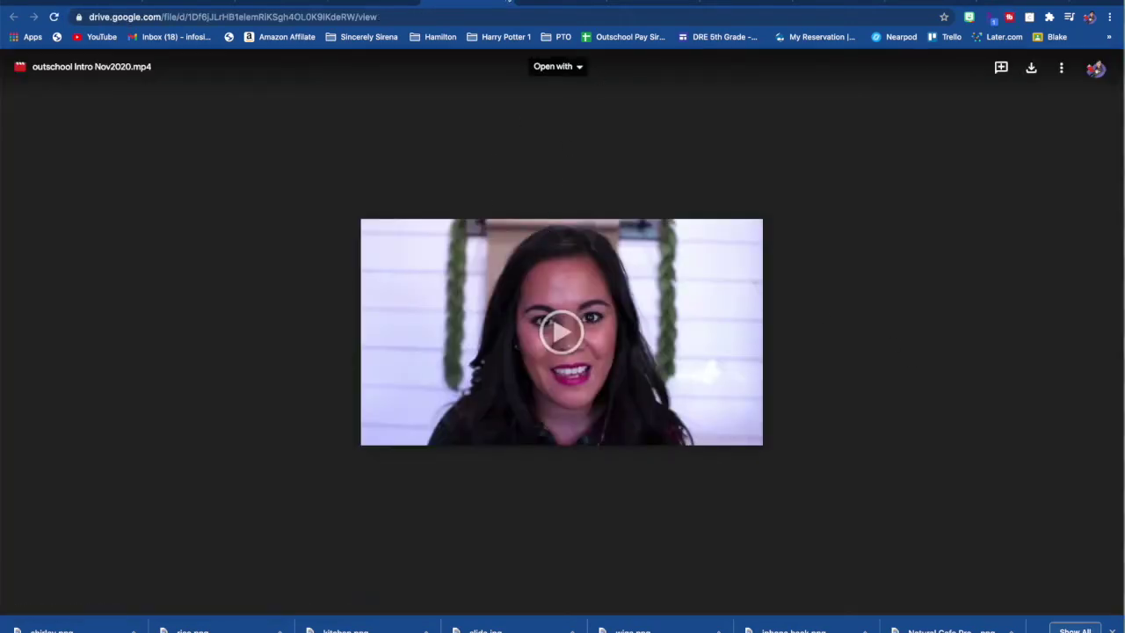
left_click(506, 2)
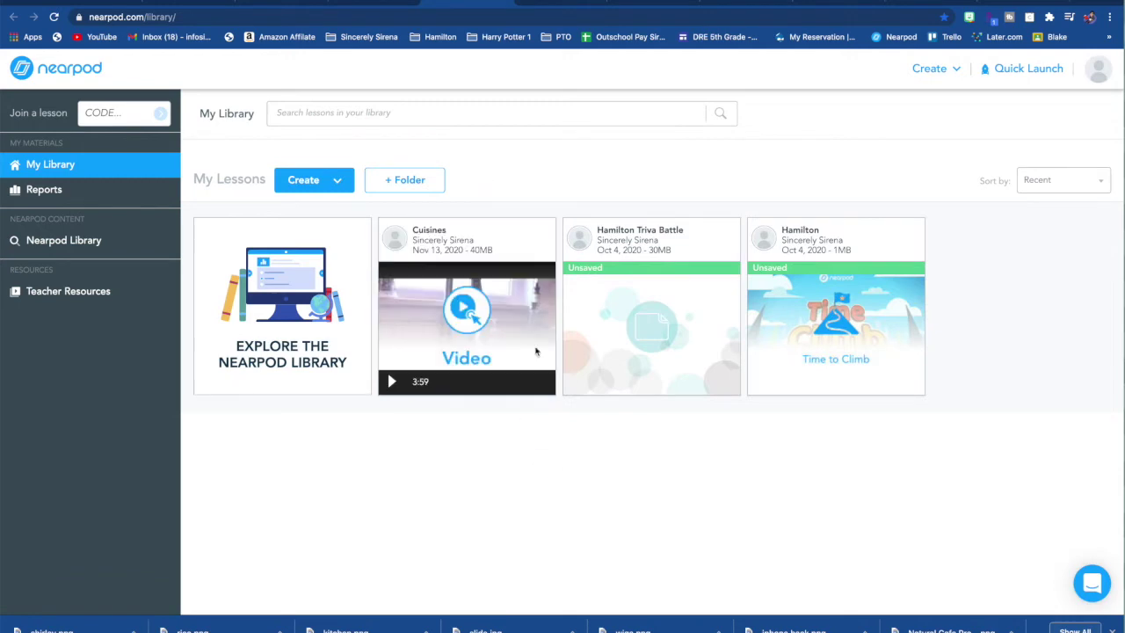
left_click(508, 3)
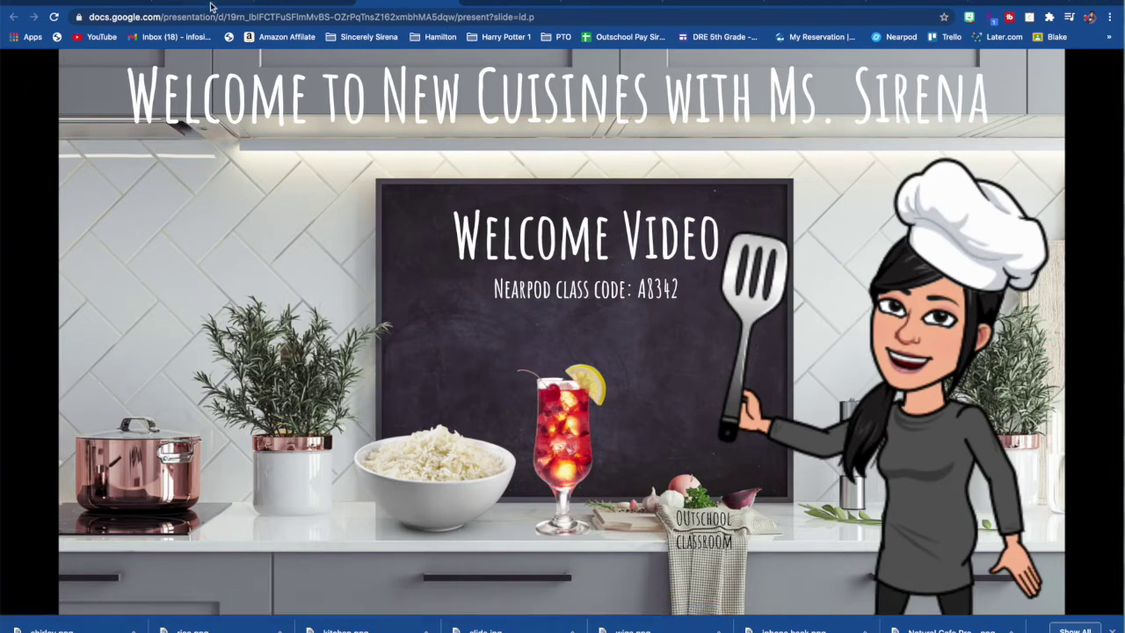
key("Escape")
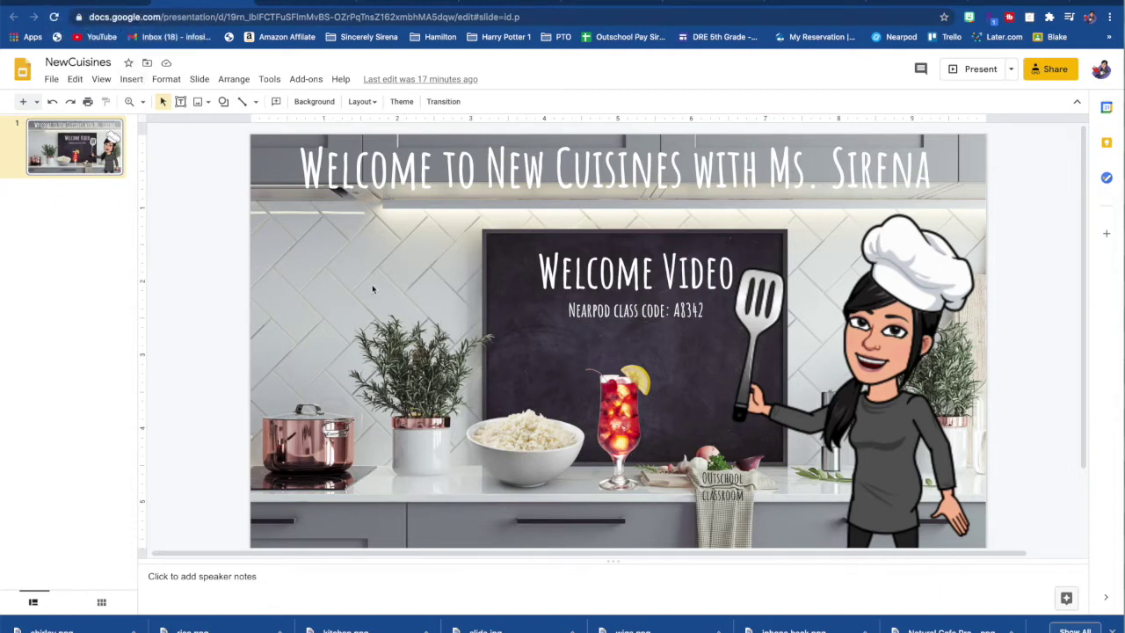
Step: Check the New Cuisines Drive folder and the supply list image, and return to the NewCuisines slides
left_click(125, 7)
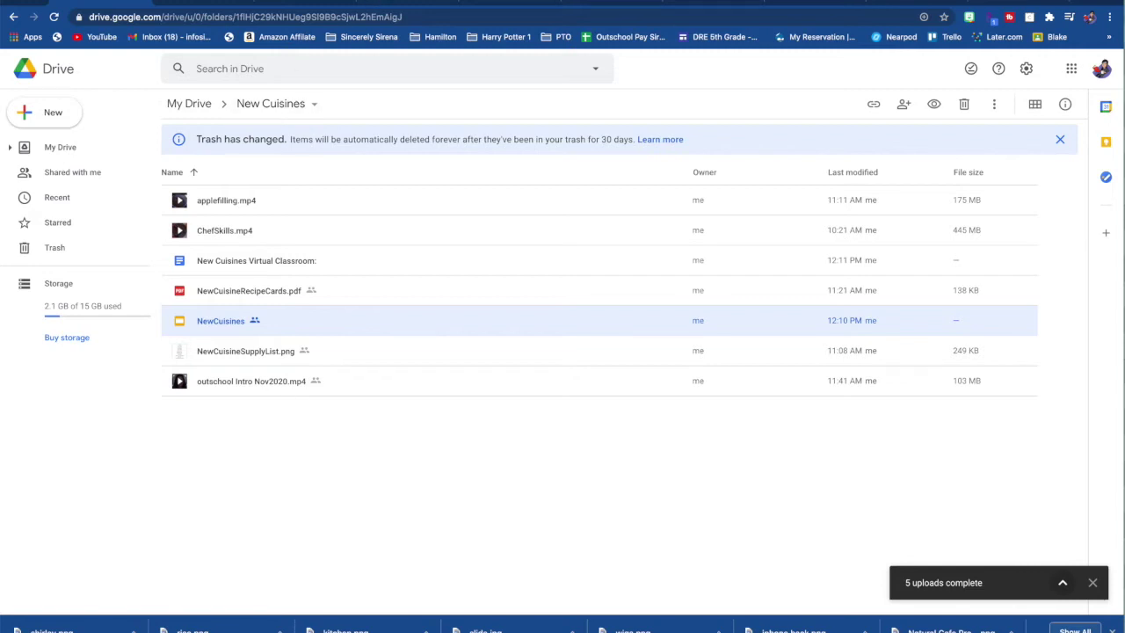
left_click(393, 1)
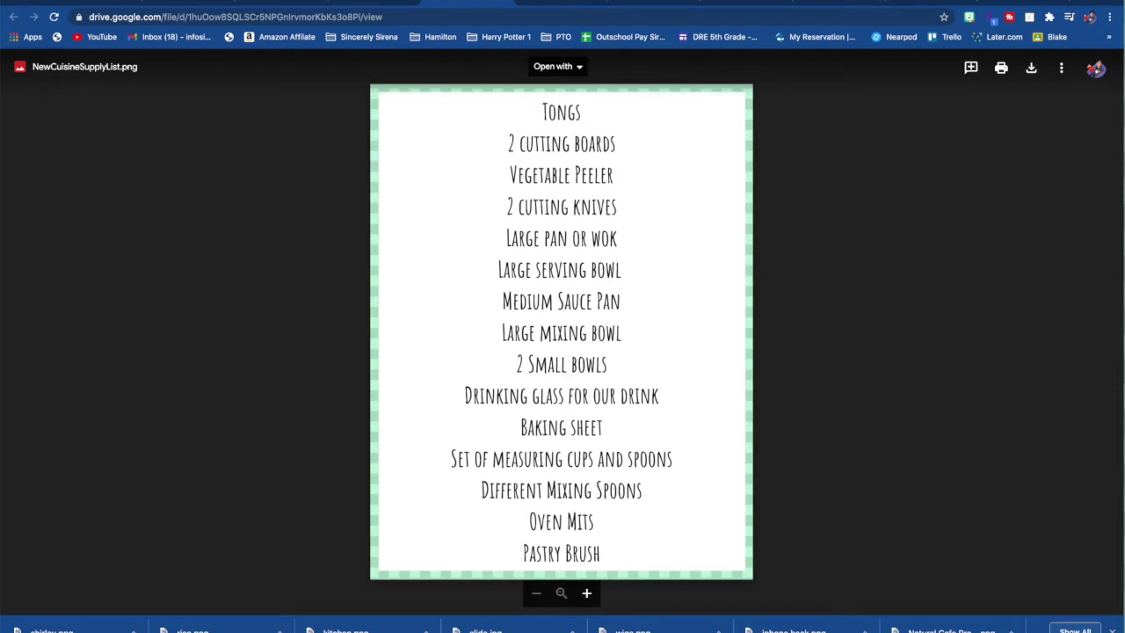
left_click(505, 2)
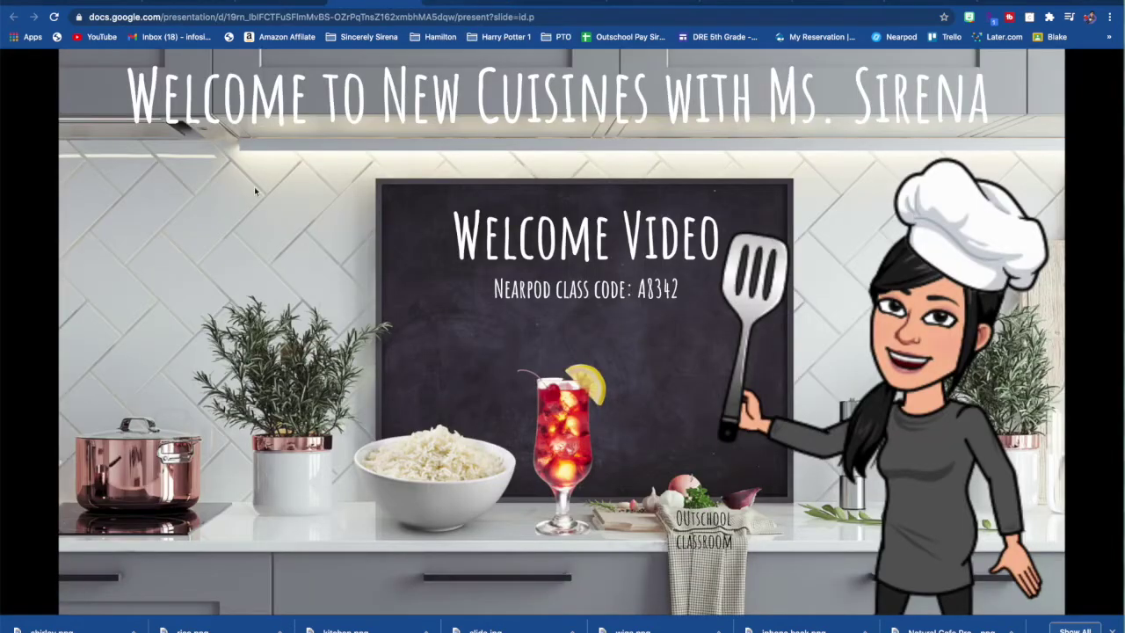
key("Escape")
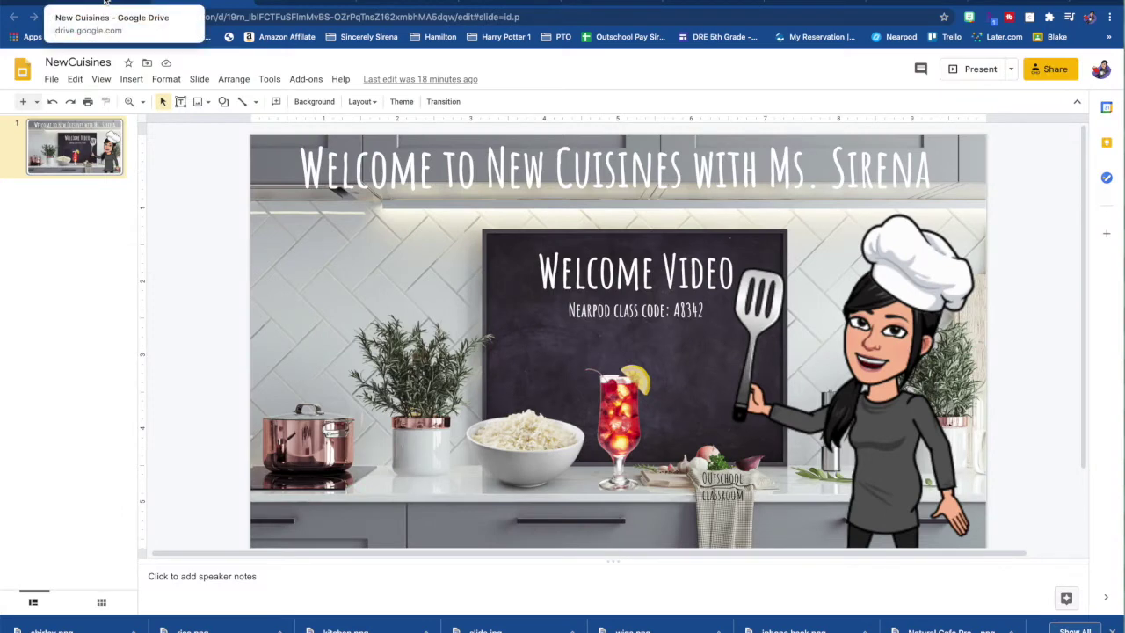
Step: Create a new blank presentation in Google Slides
left_click(24, 39)
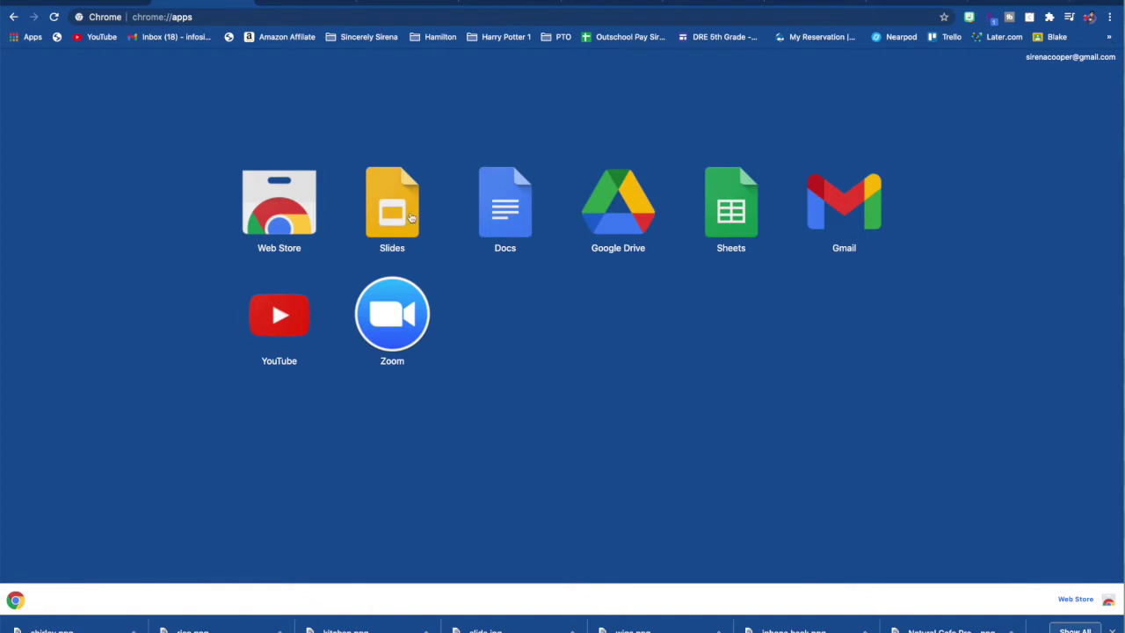
left_click(402, 203)
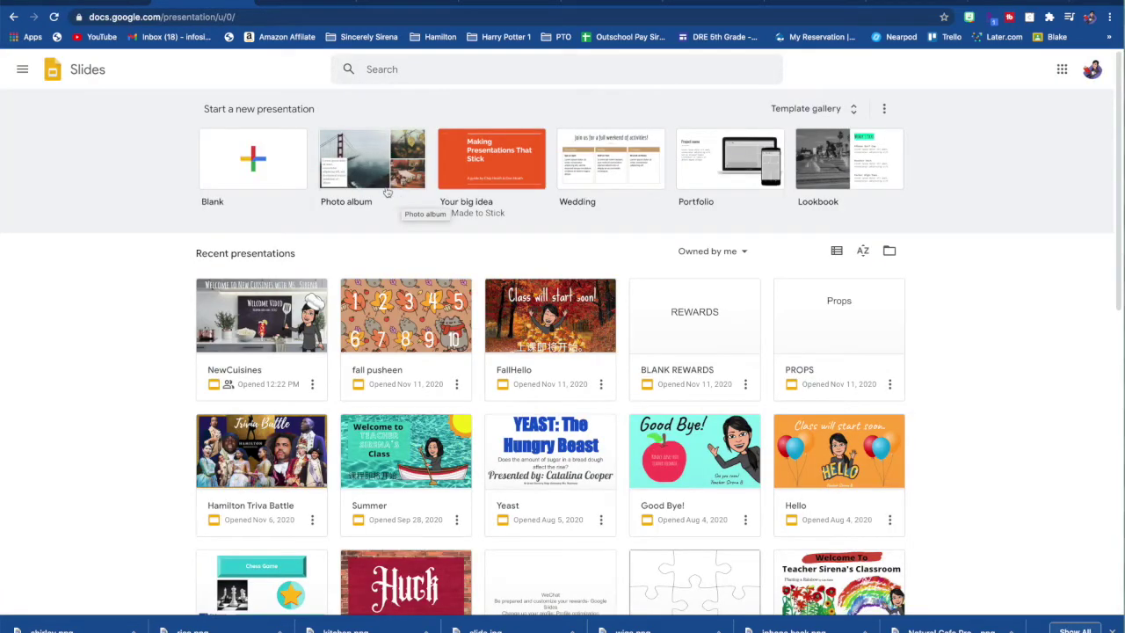
left_click(280, 157)
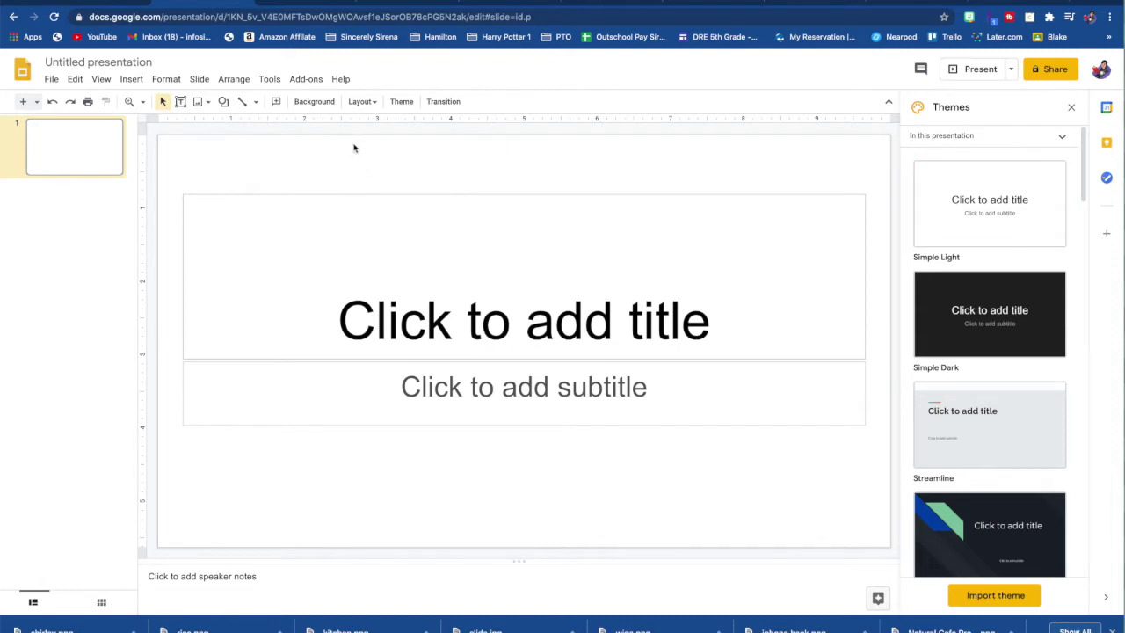
Step: Search Google Image Search for "kitchen" as a background image for the blank slide
left_click(315, 102)
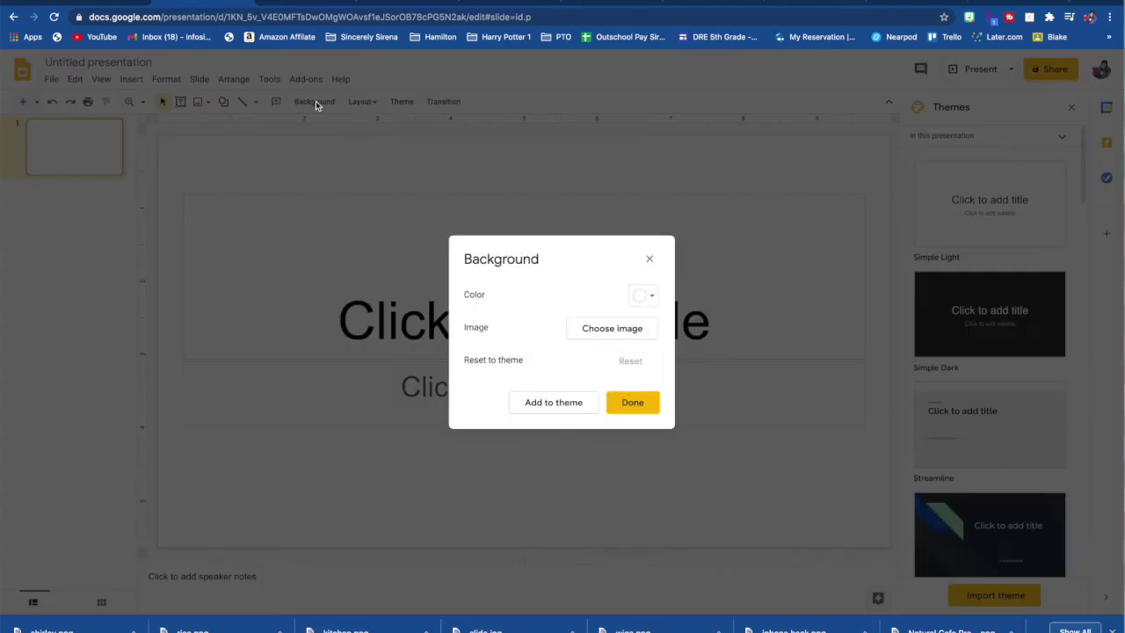
left_click(619, 335)
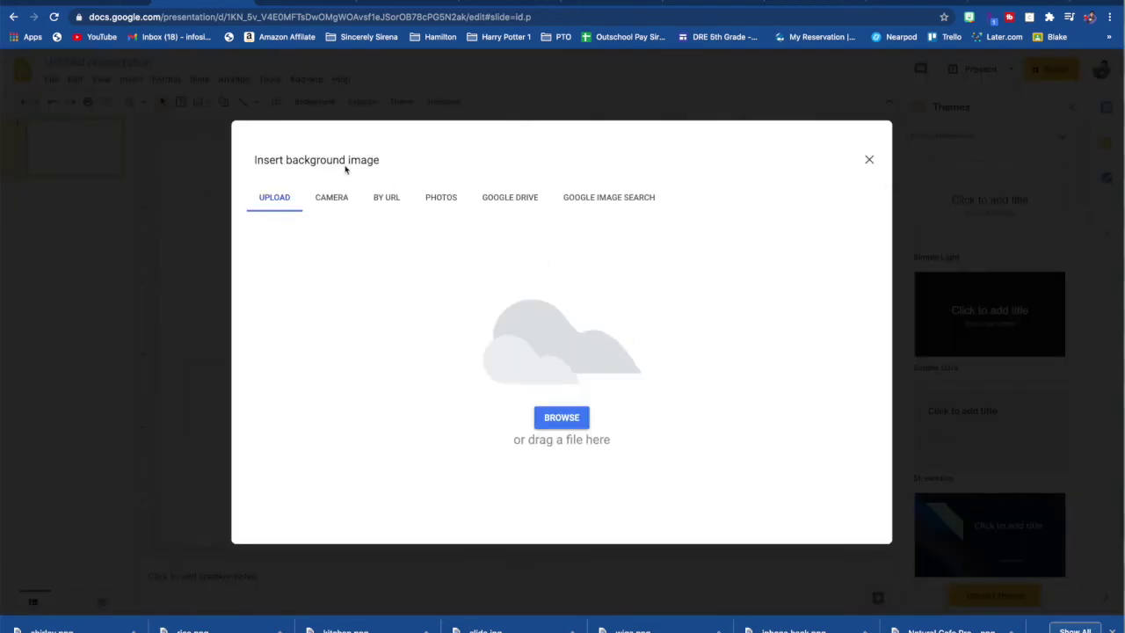
left_click(603, 199)
left_click(322, 160)
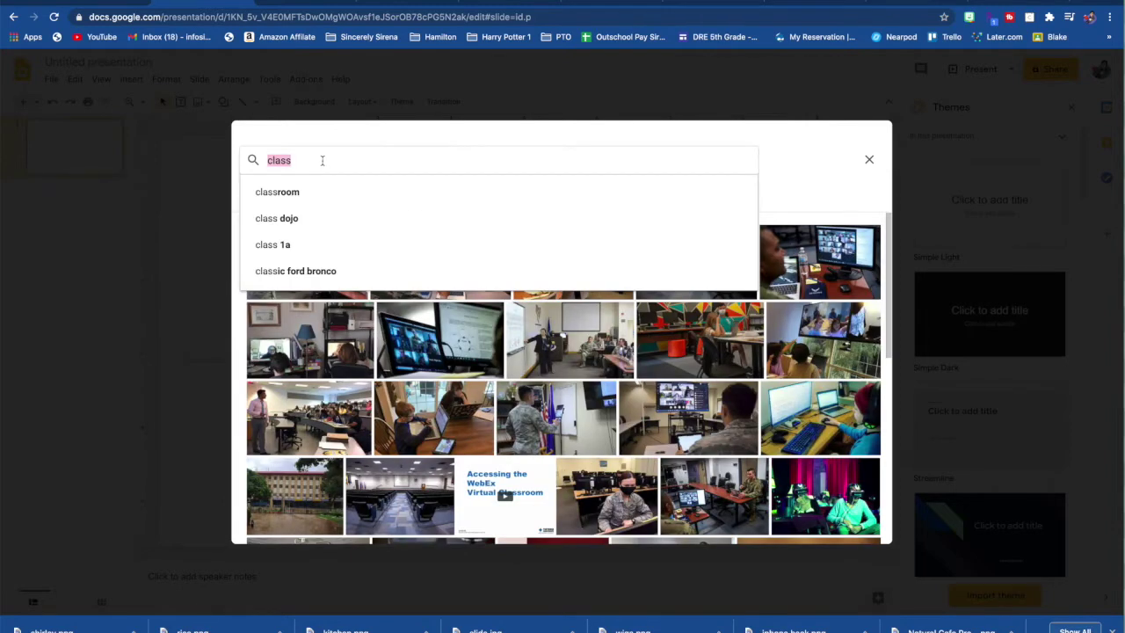
type("kitche")
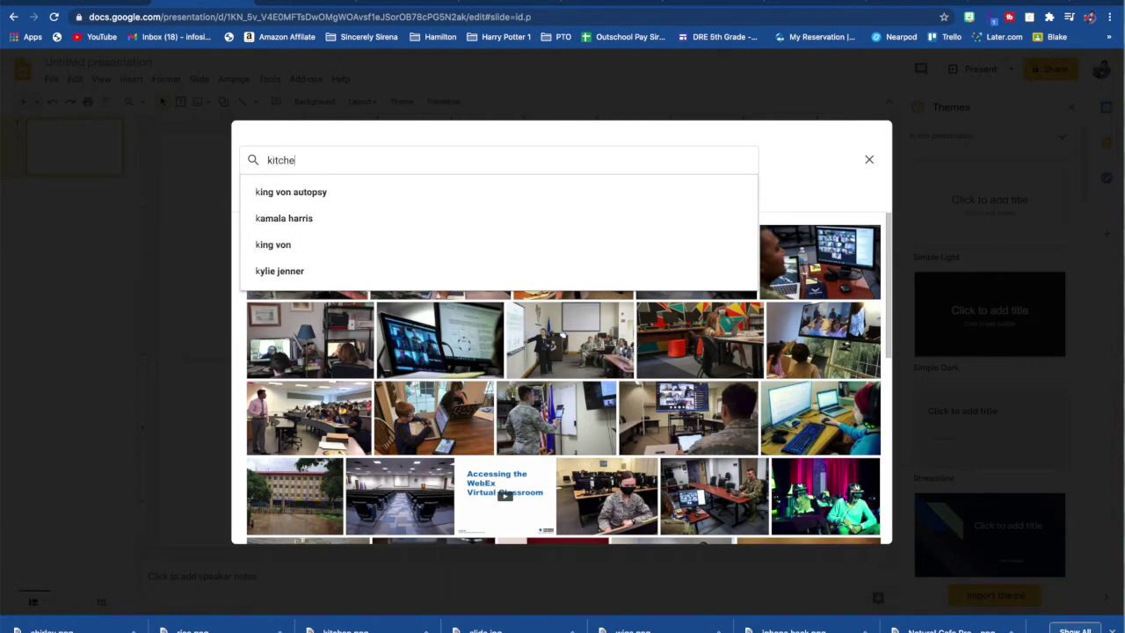
type("n")
key("Return")
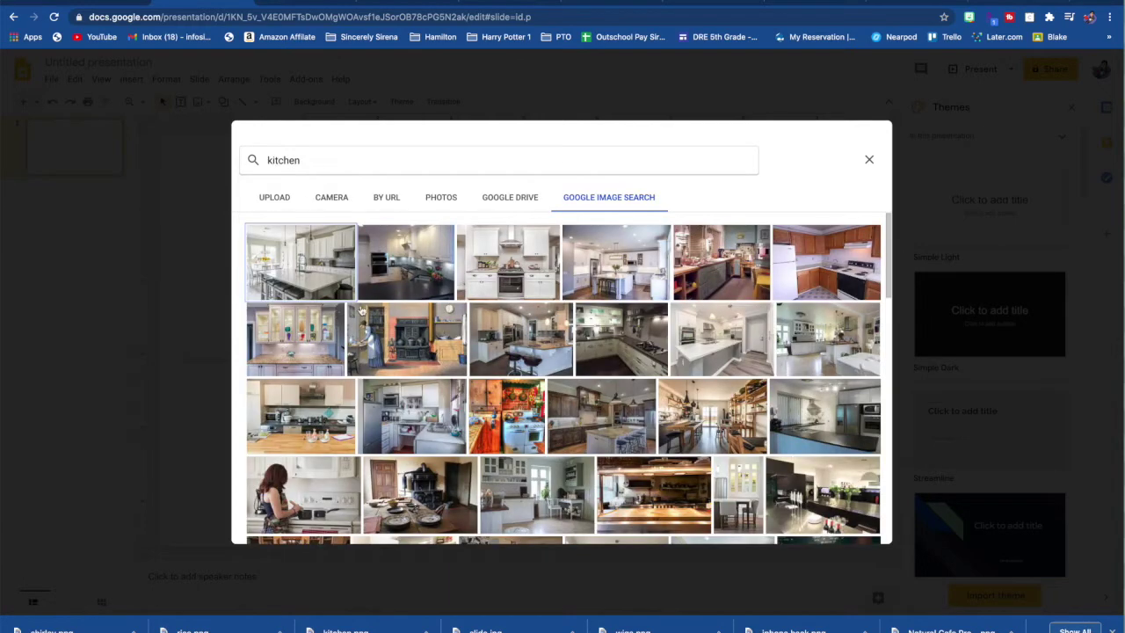
Step: Browse the kitchen image results for a suitable background, and close the image picker without choosing one
scroll(360, 309, "down", 3)
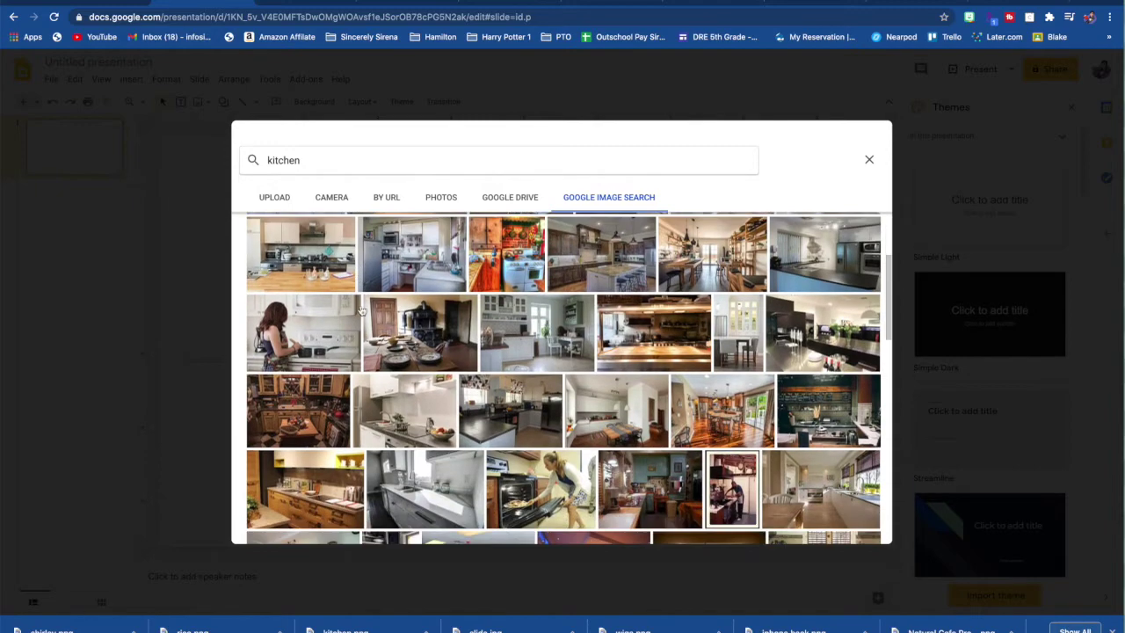
scroll(360, 309, "down", 3)
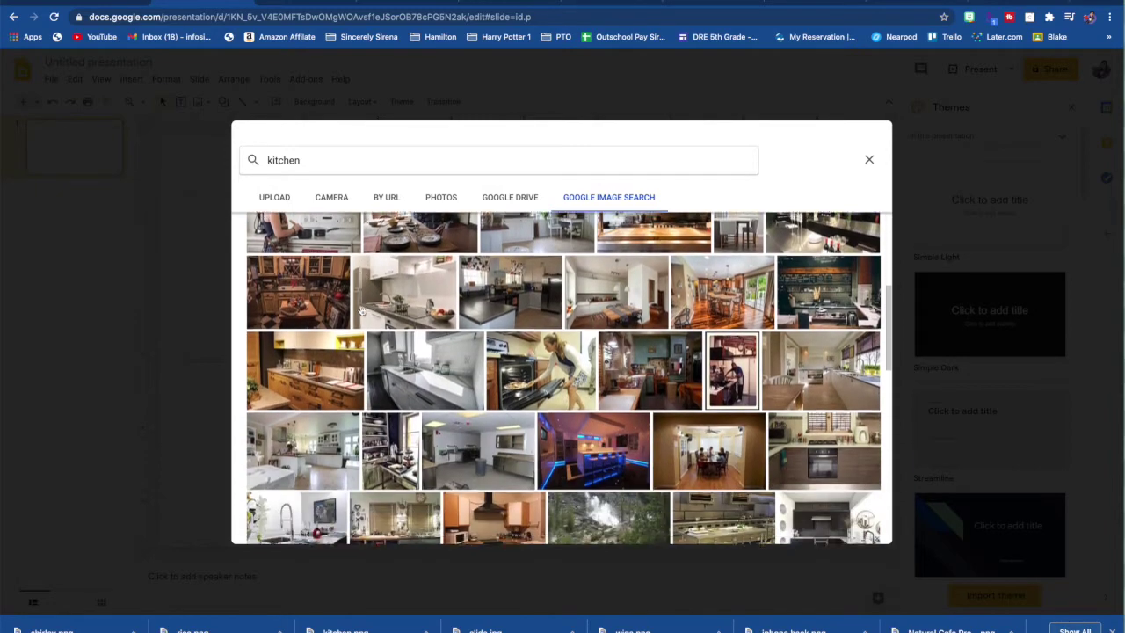
scroll(361, 309, "down", 5)
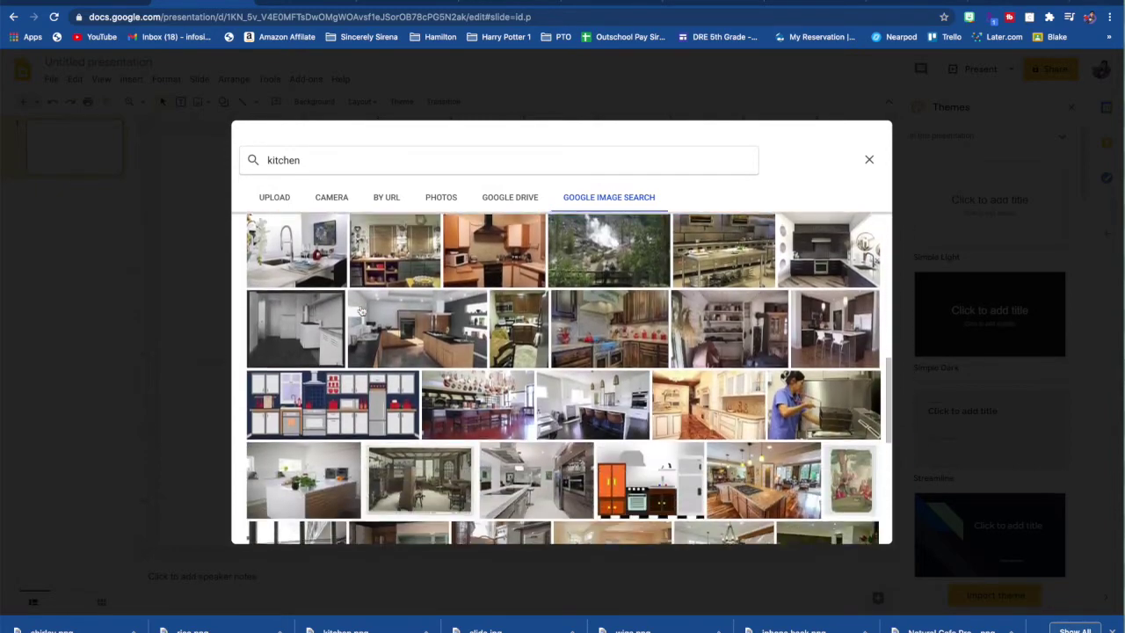
scroll(360, 309, "down", 2)
scroll(361, 310, "up", 10)
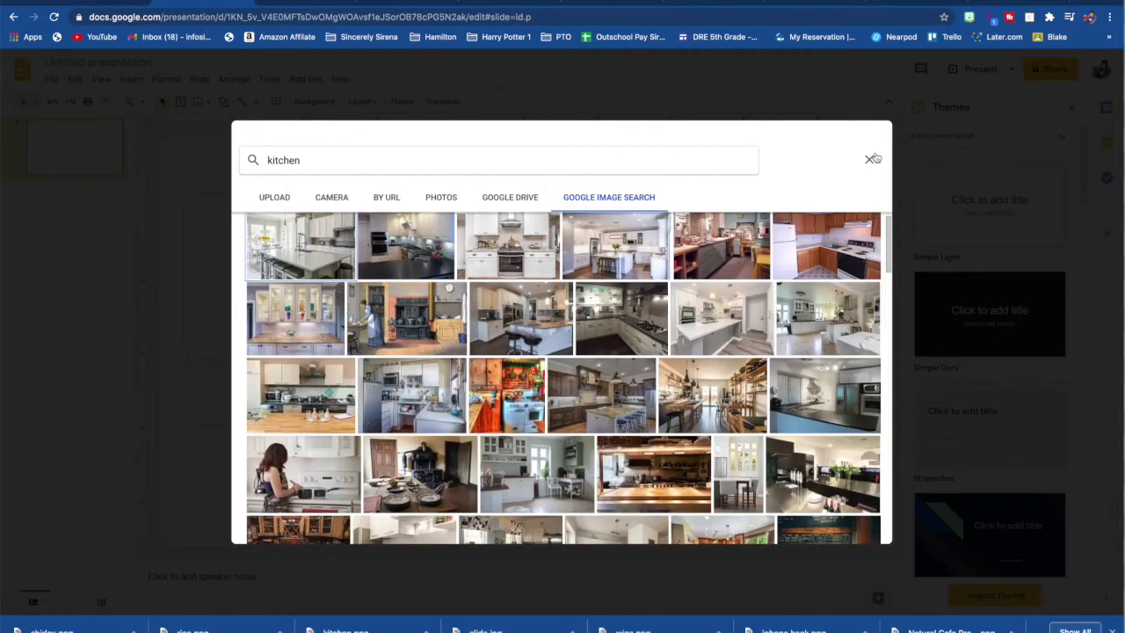
left_click(872, 159)
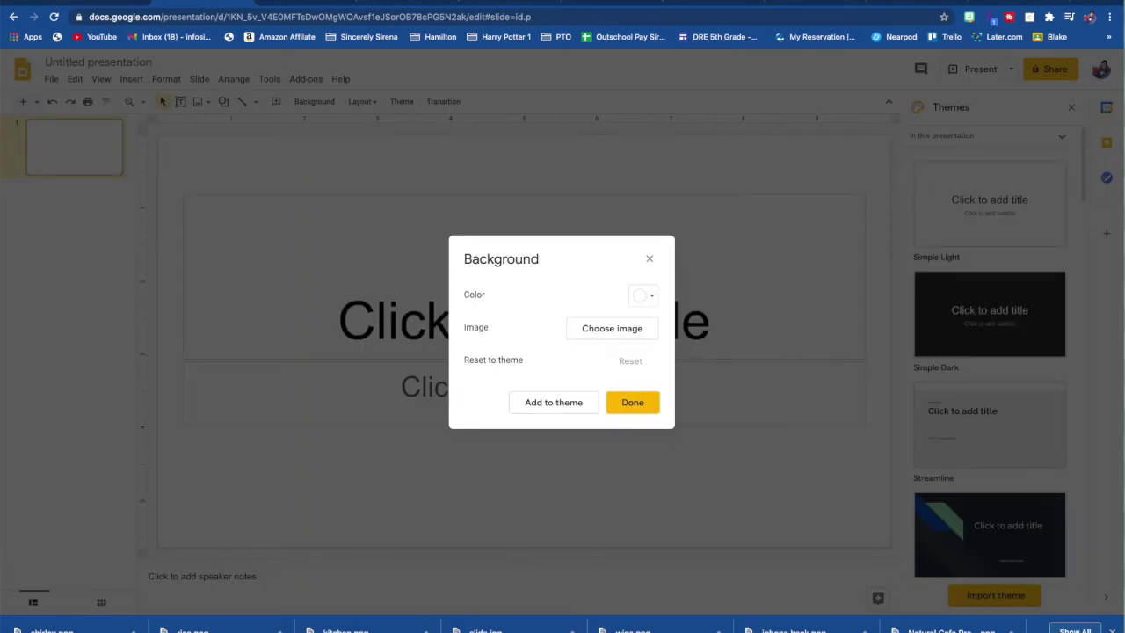
Step: Switch to Canva, search the photos for "kitchen", and add the gray kitchen photo with the blackboard to the blank page
left_click(933, 1)
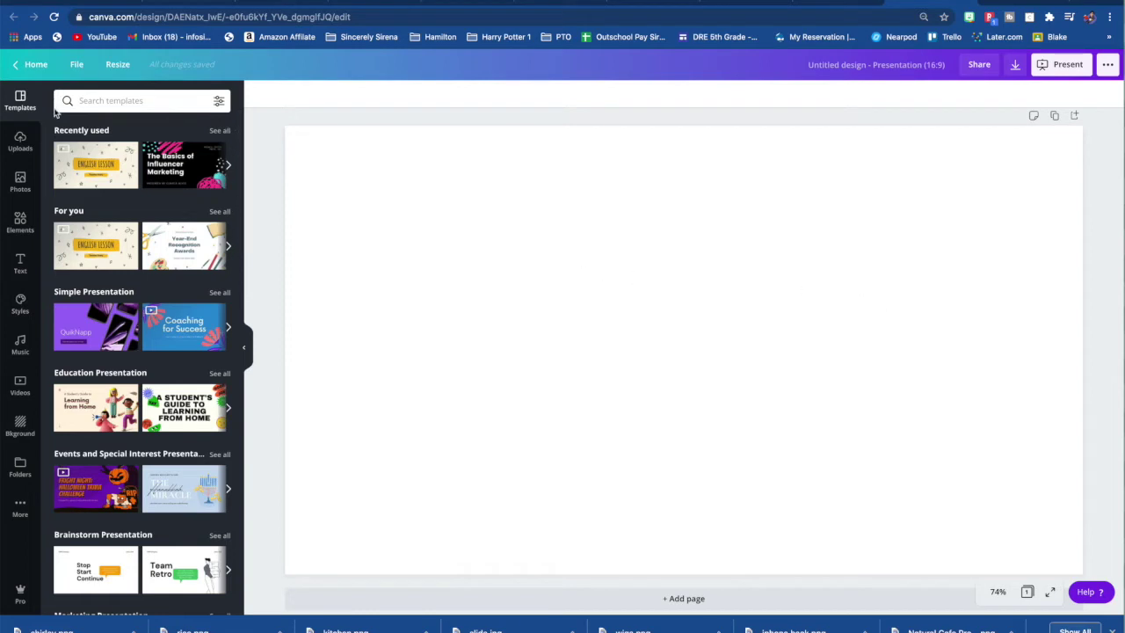
left_click(20, 178)
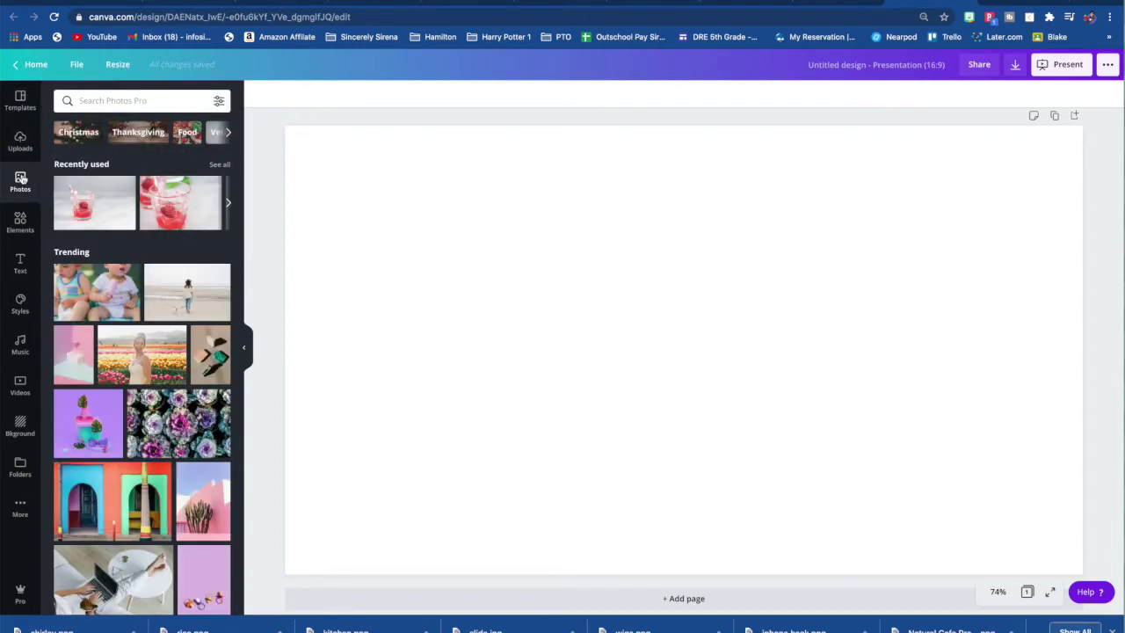
left_click(121, 100)
type("kitchen")
key("Return")
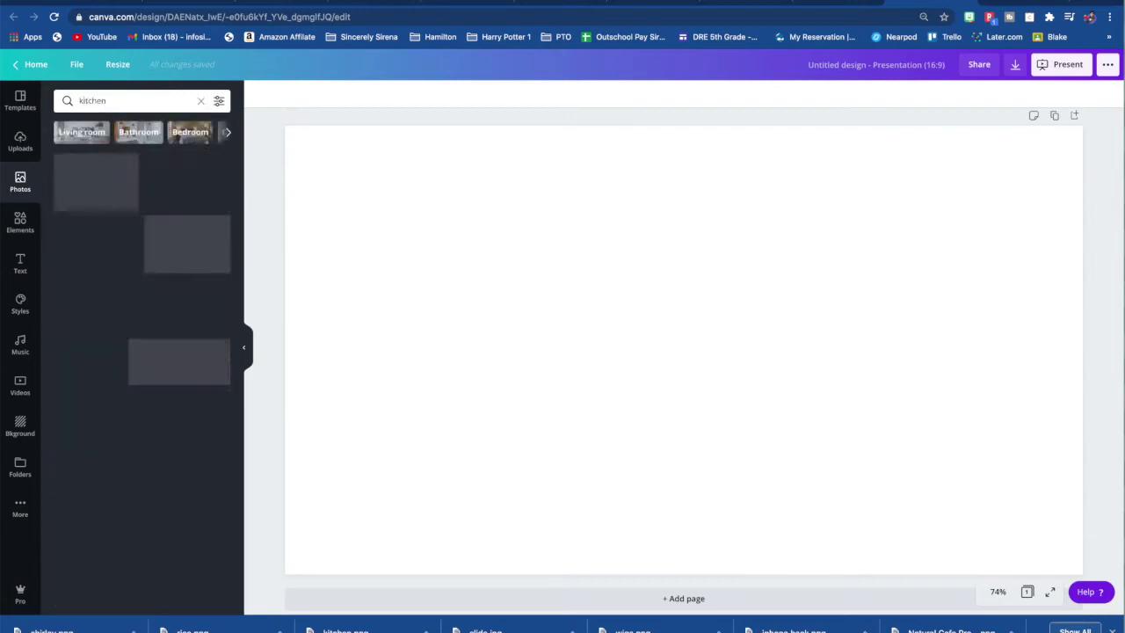
scroll(180, 332, "down", 1)
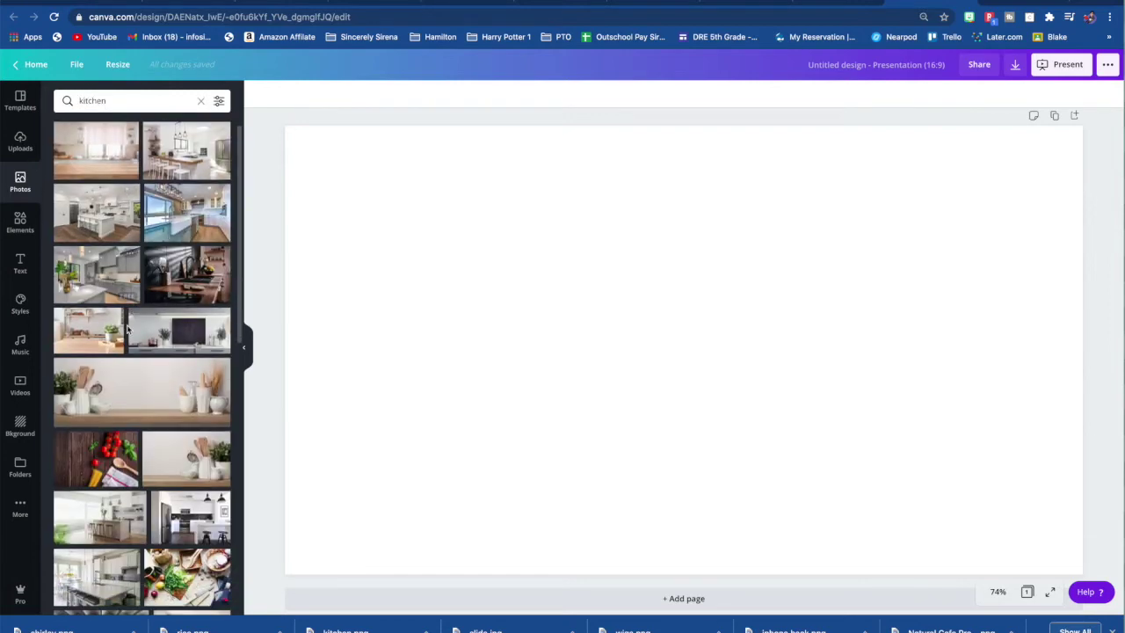
left_click(180, 332)
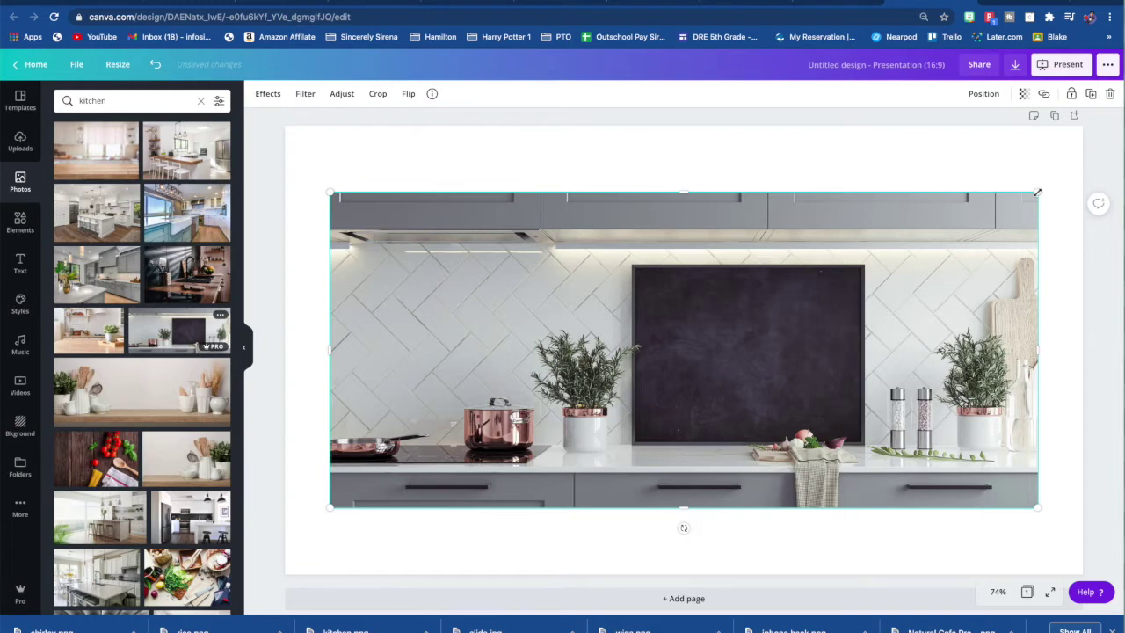
Step: Enlarge and reposition the kitchen photo so it covers the whole page, with the blackboard near the center
left_click_drag(1038, 192, 1115, 75)
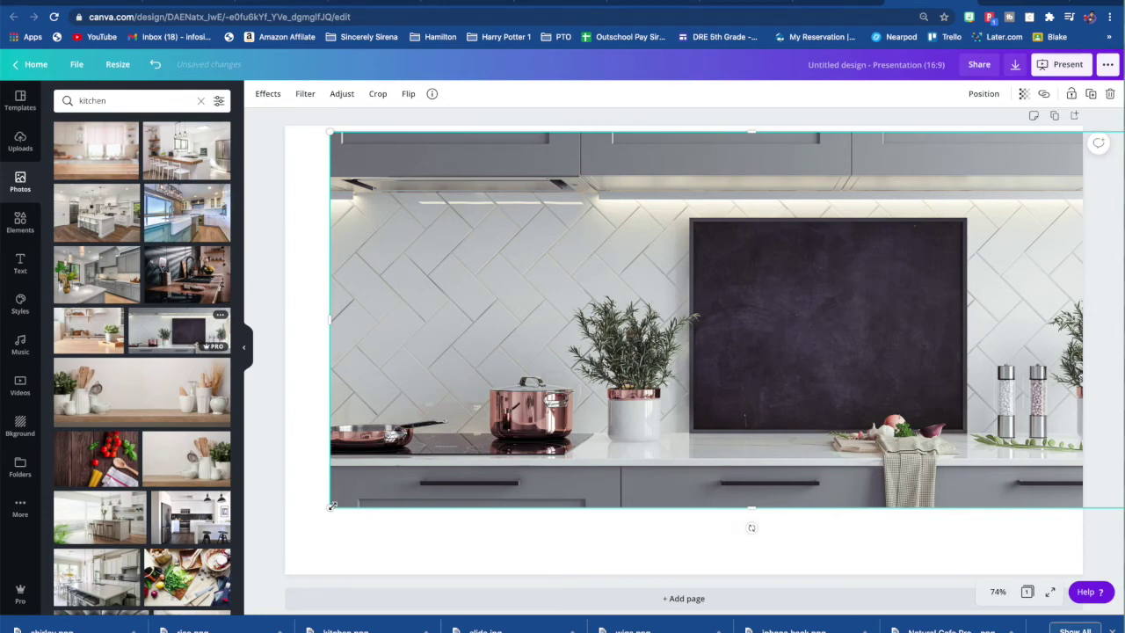
left_click_drag(331, 508, 180, 583)
left_click_drag(633, 357, 567, 348)
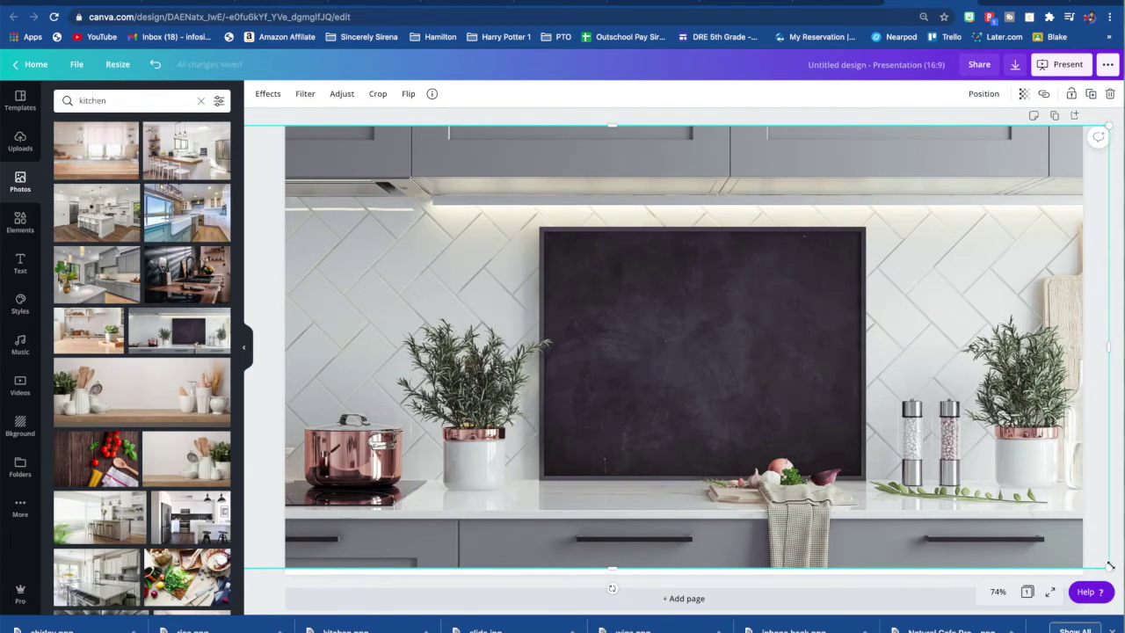
left_click_drag(1108, 567, 1120, 575)
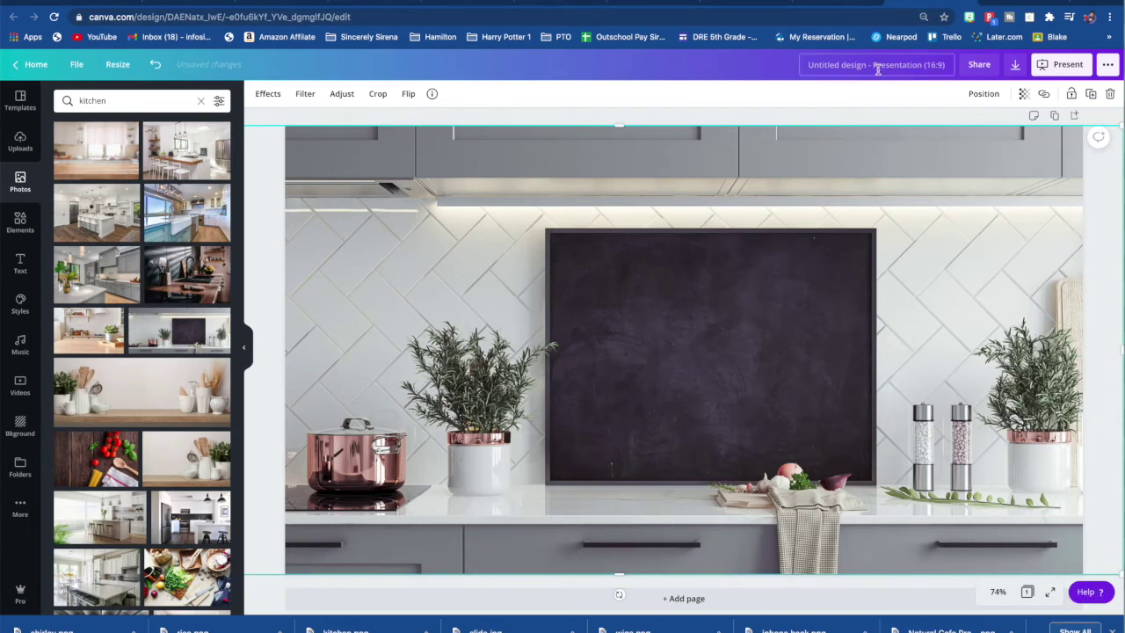
Step: Check the file types offered for downloading the design, and leave the file type unchanged
left_click(1018, 66)
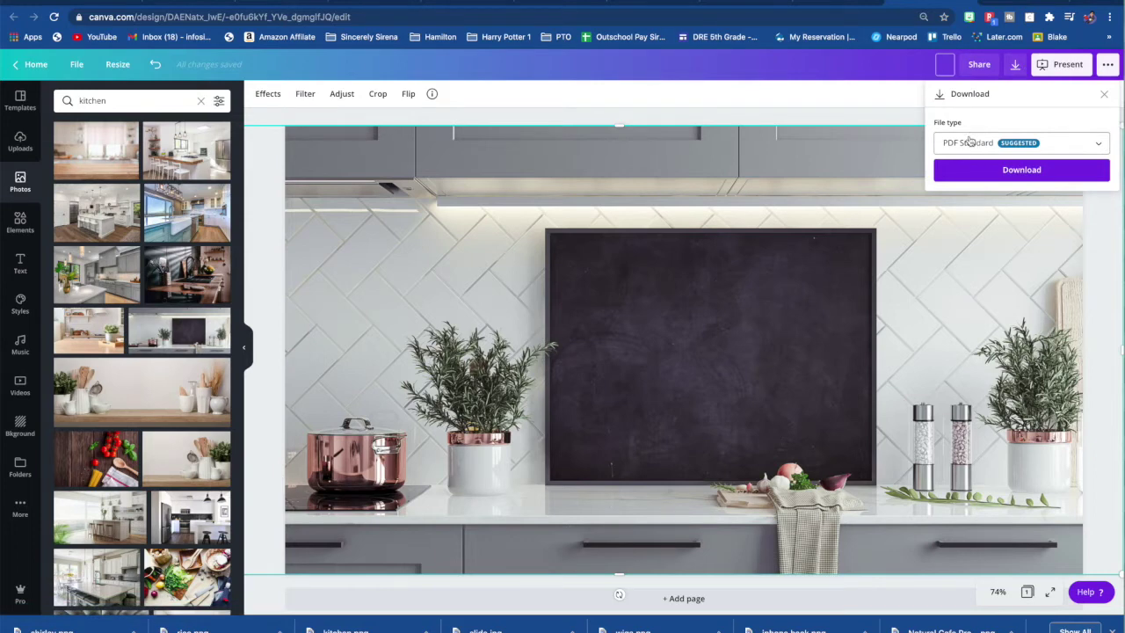
left_click(970, 142)
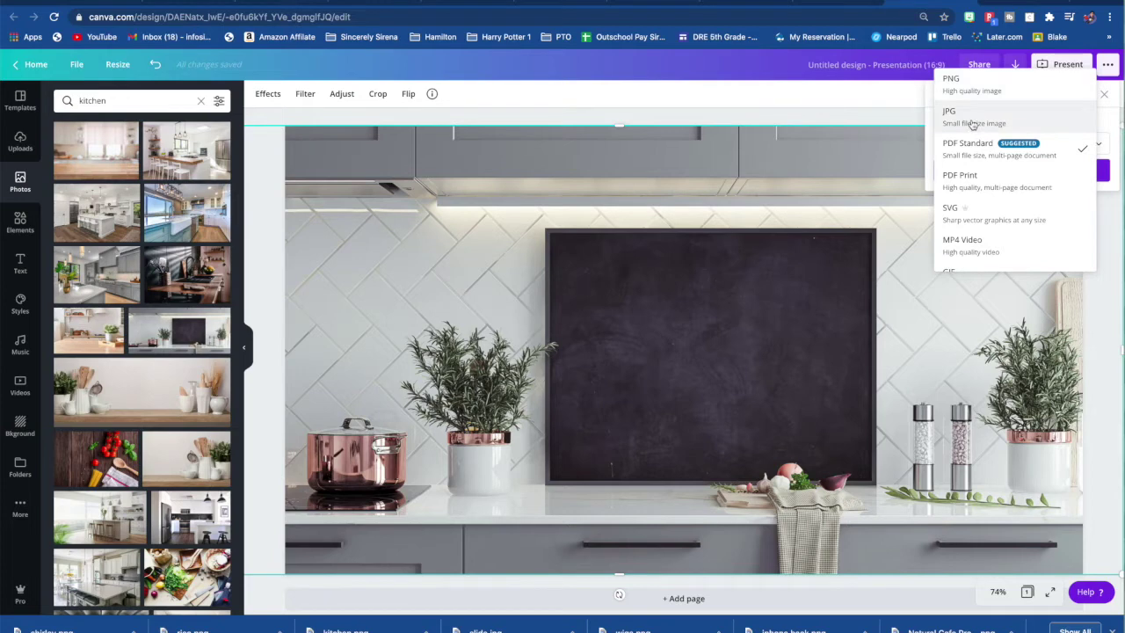
left_click(709, 79)
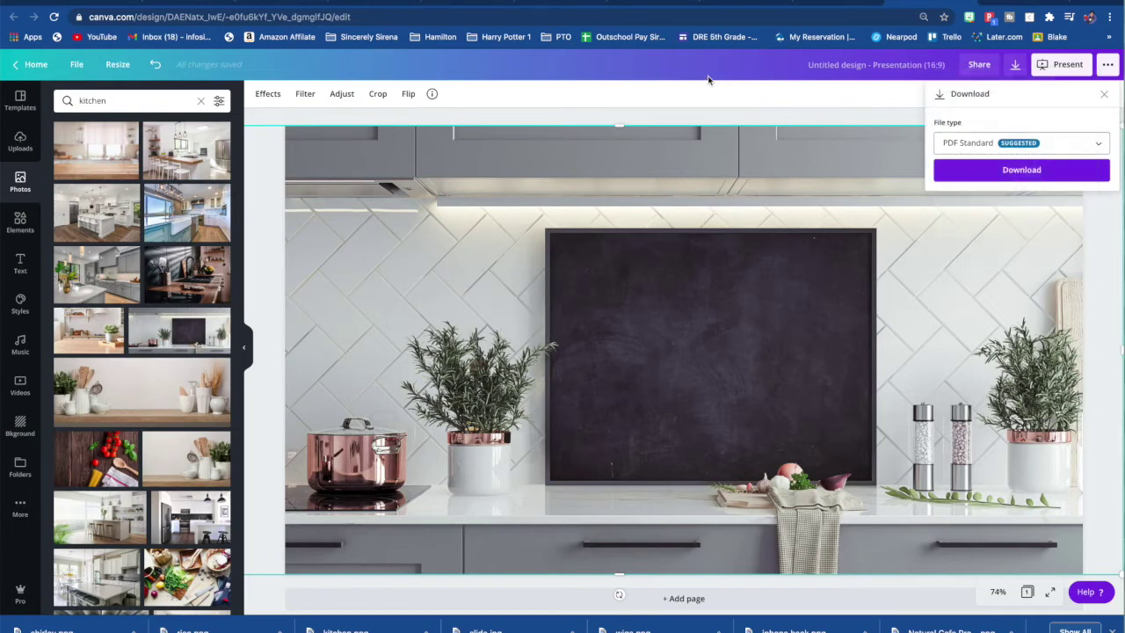
Step: Switch to Google Slides and set the slide background to the kitchen image uploaded from the Downloads folder
left_click(517, 76)
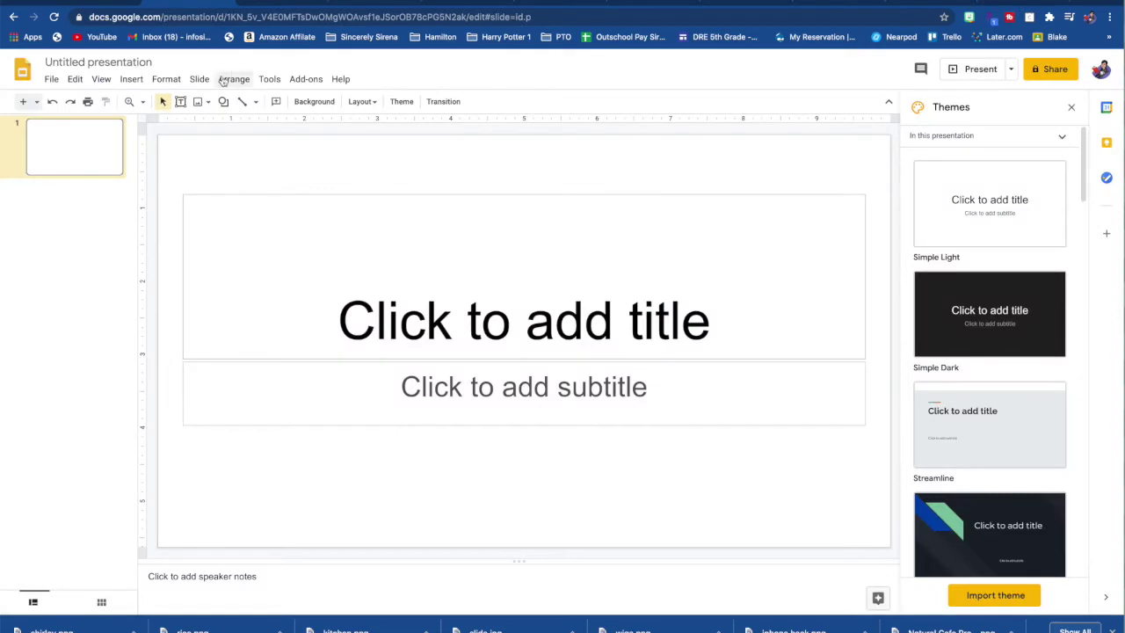
left_click(317, 104)
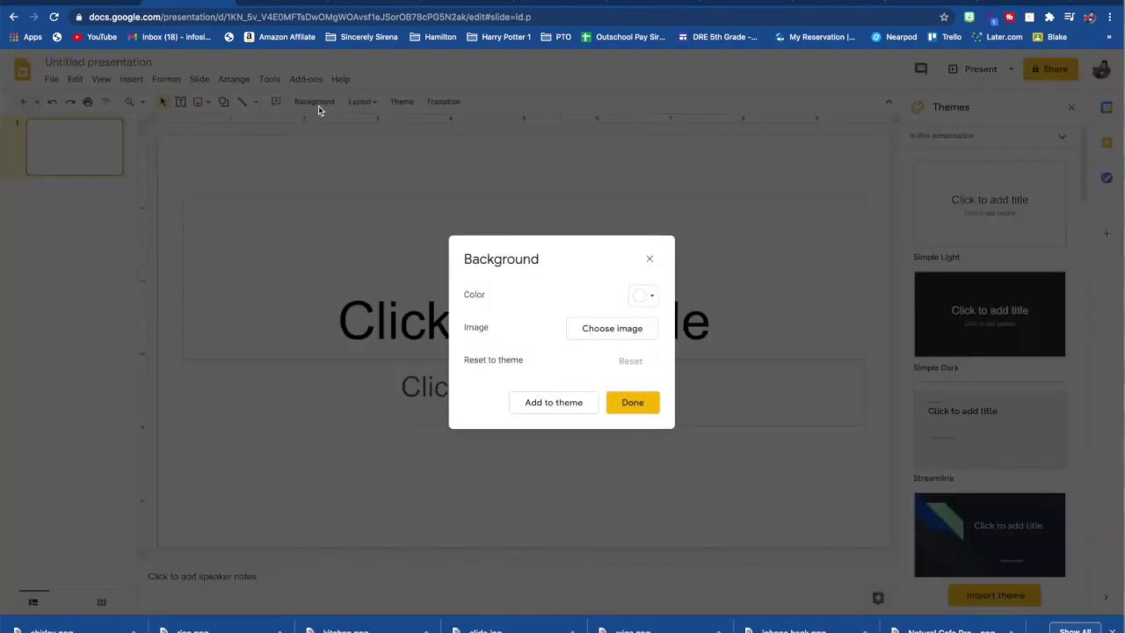
left_click(601, 331)
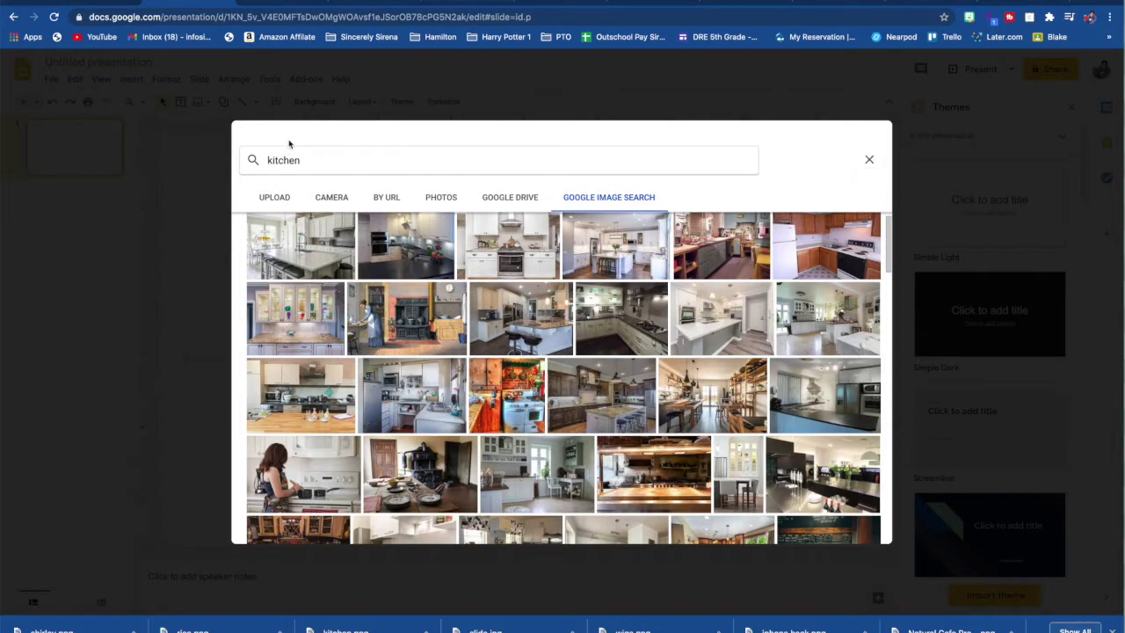
left_click(274, 198)
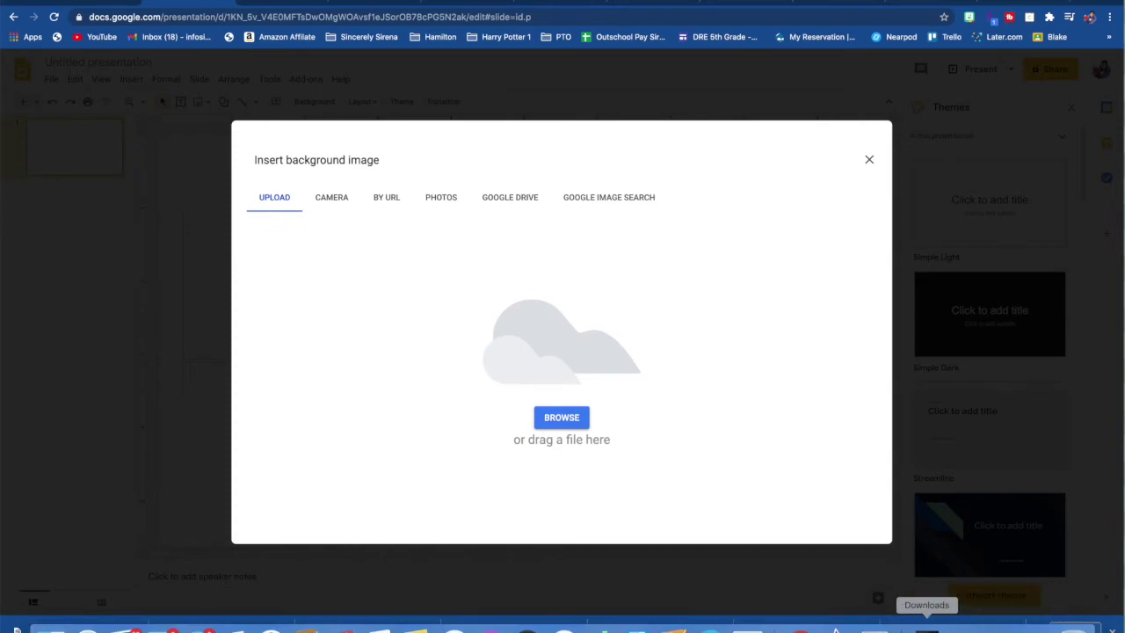
left_click(926, 630)
scroll(887, 418, "down", 5)
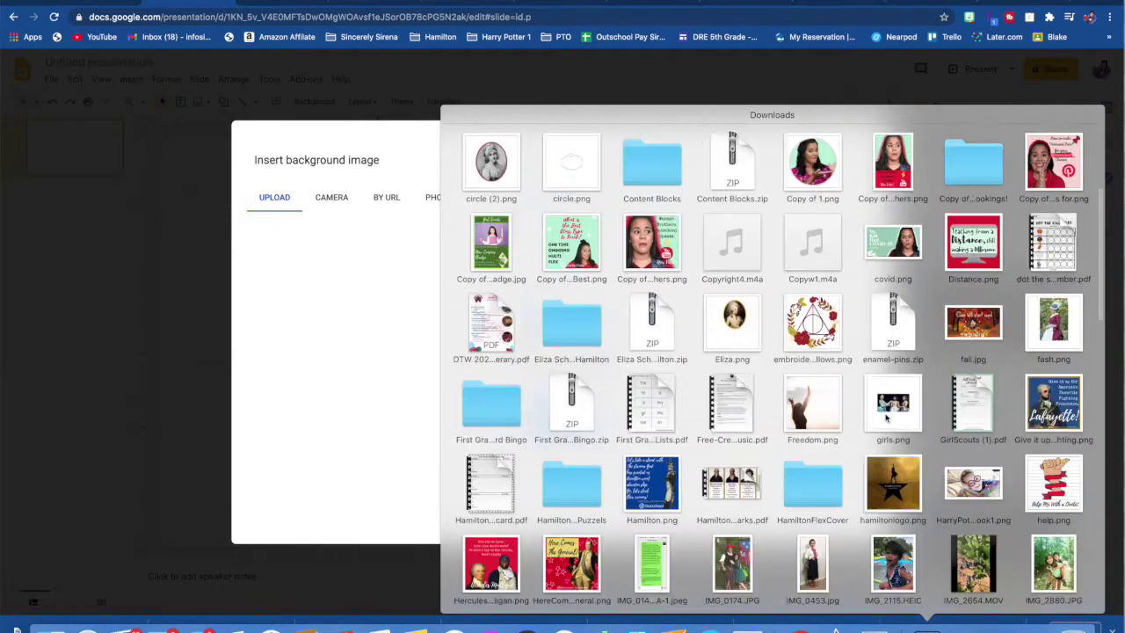
scroll(887, 418, "down", 5)
left_click_drag(886, 419, 545, 369)
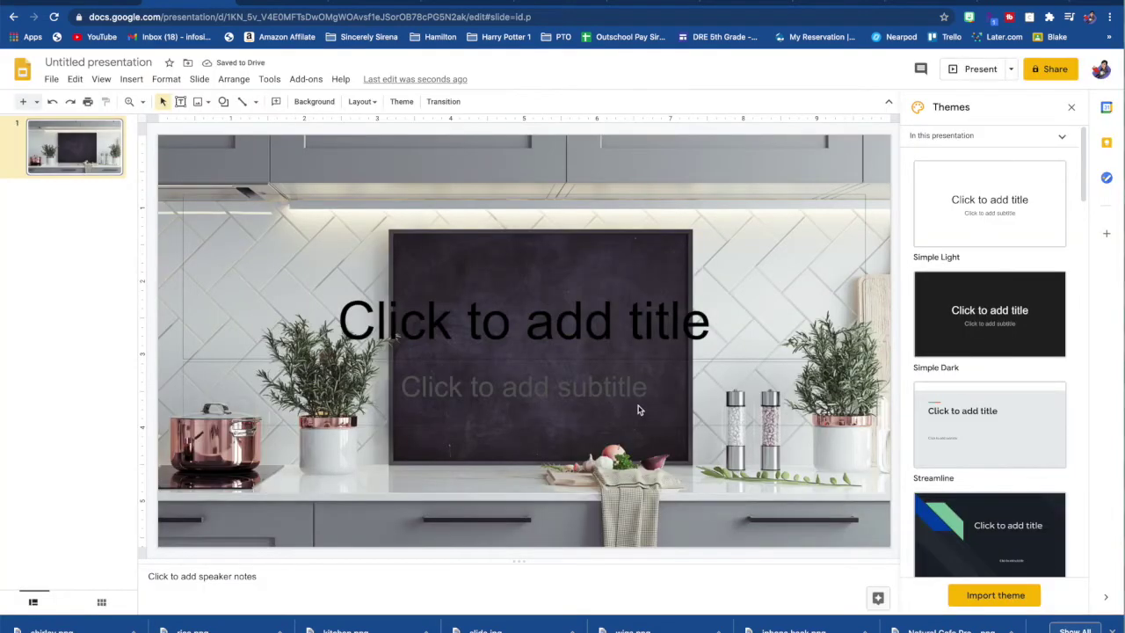
Step: Remove the title and subtitle placeholders and add a white heading over the cabinets: "Welcome to New Cuisines with" plus the teacher's name
left_click(633, 326)
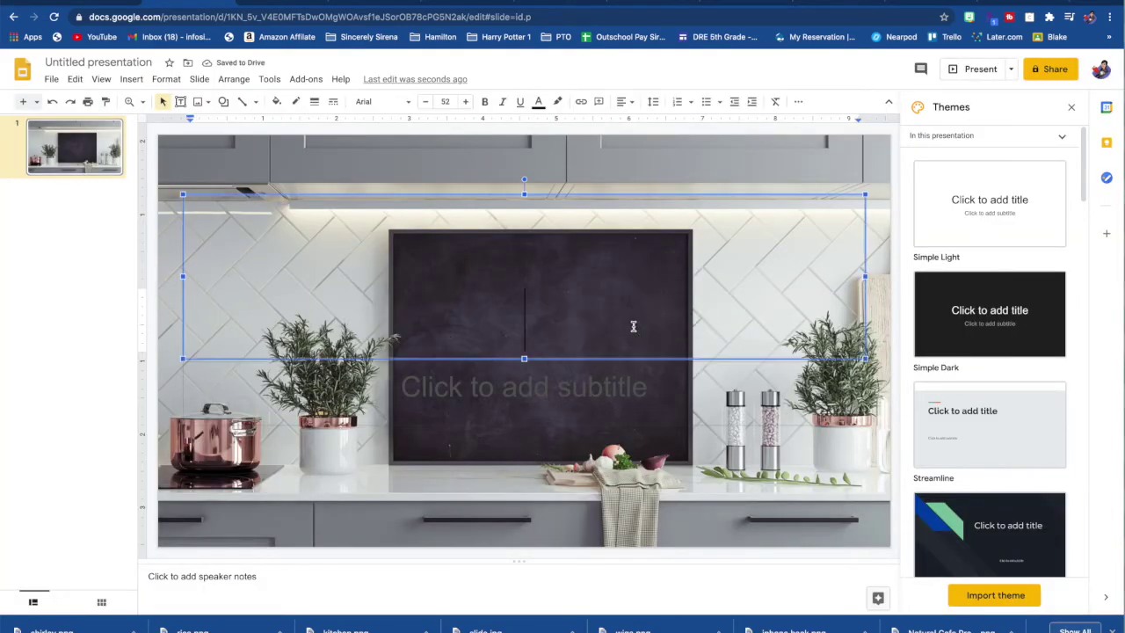
left_click(345, 172)
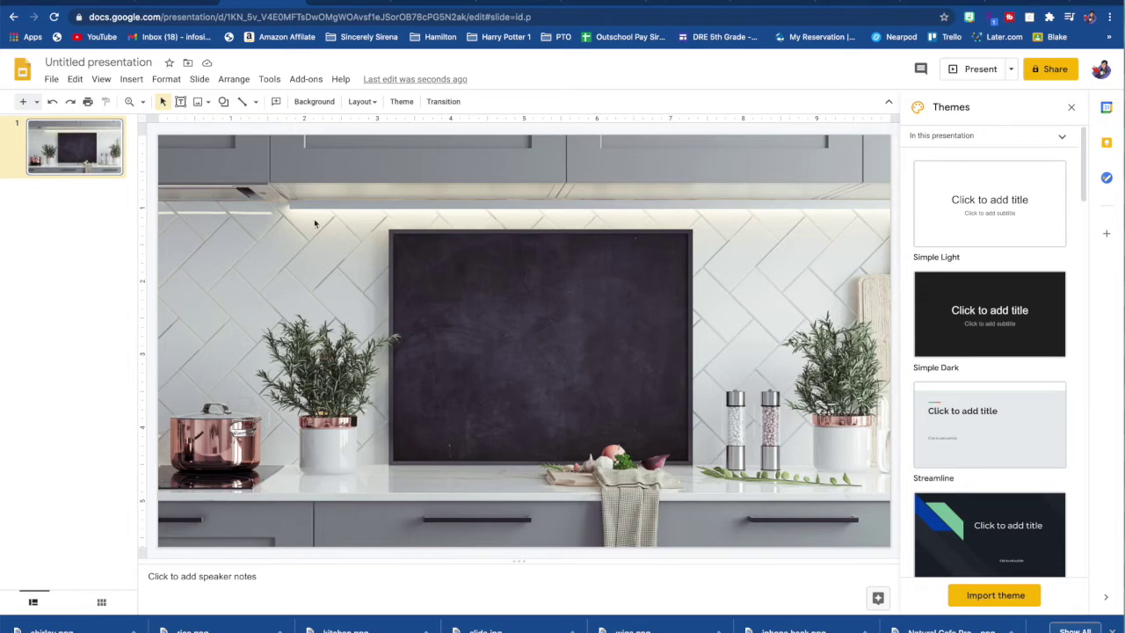
left_click(180, 101)
left_click_drag(247, 156, 827, 214)
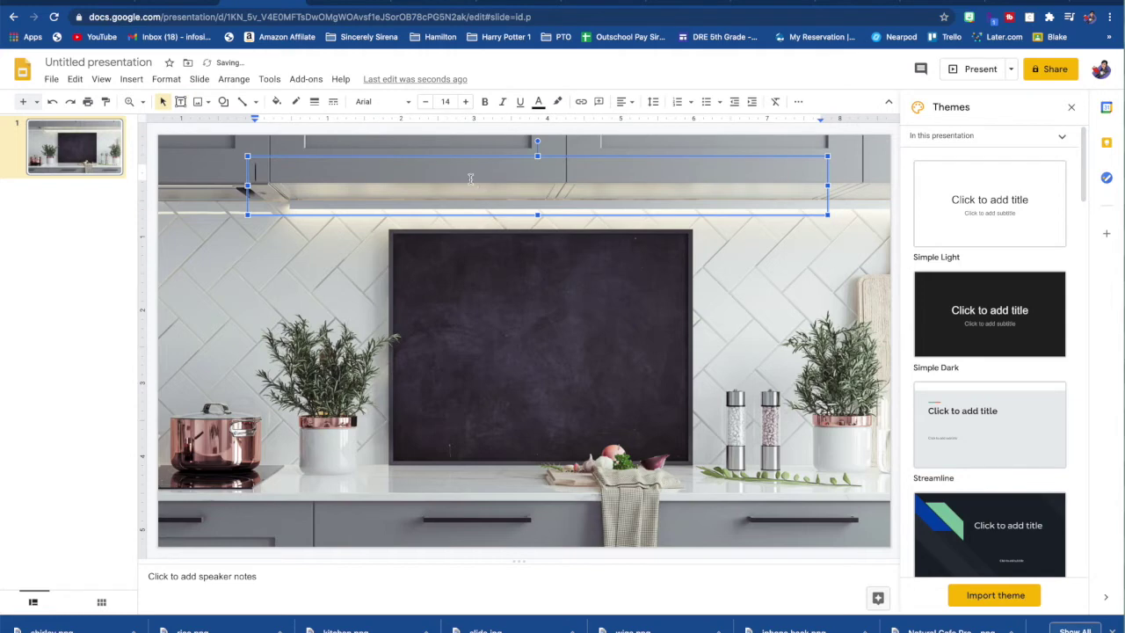
type("Welcome to New Cuisines with Ms Sirena")
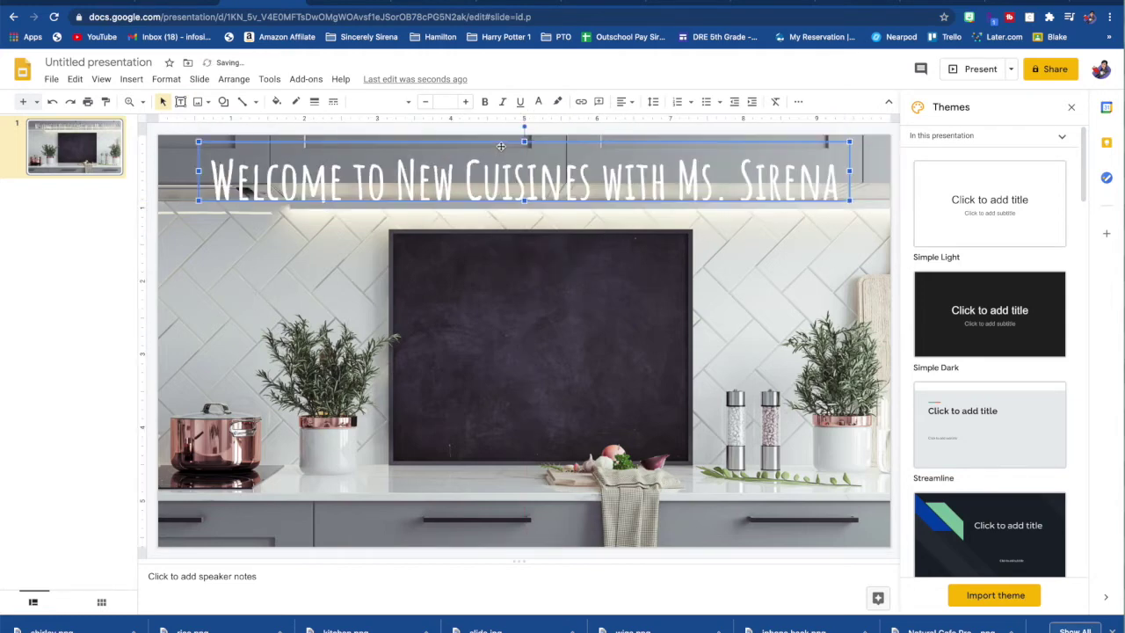
left_click_drag(500, 146, 522, 142)
left_click(459, 284)
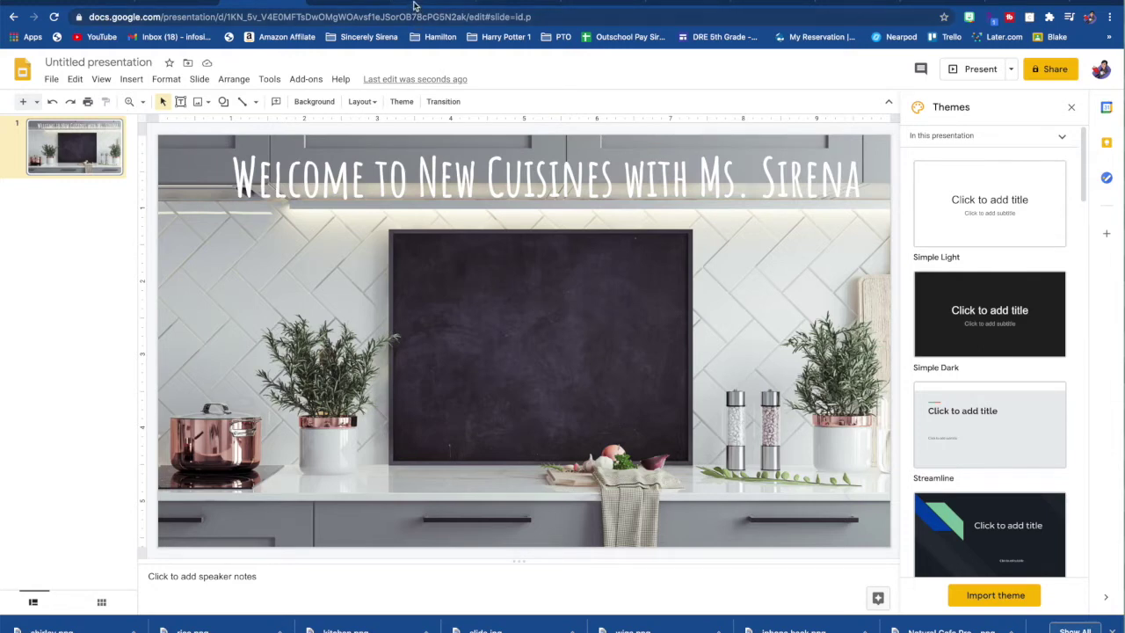
Step: After checking the finished example slide, add white text on the blackboard: "Welcome Video" in 36-point Amatic SC, with a smaller Nearpod code line below
left_click(415, 7)
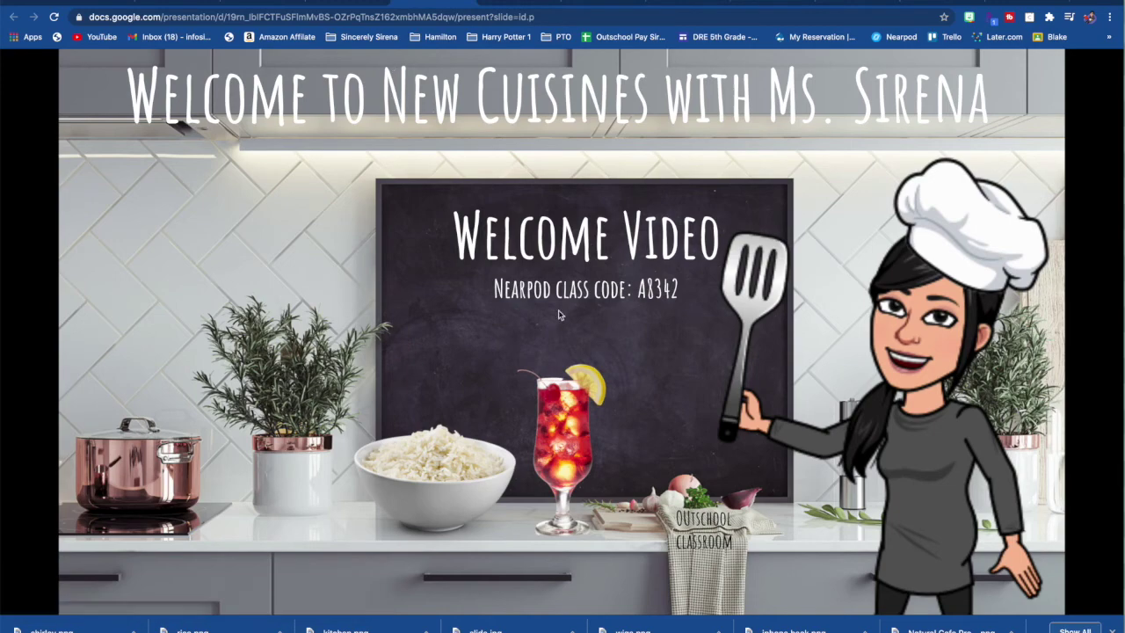
left_click(229, 7)
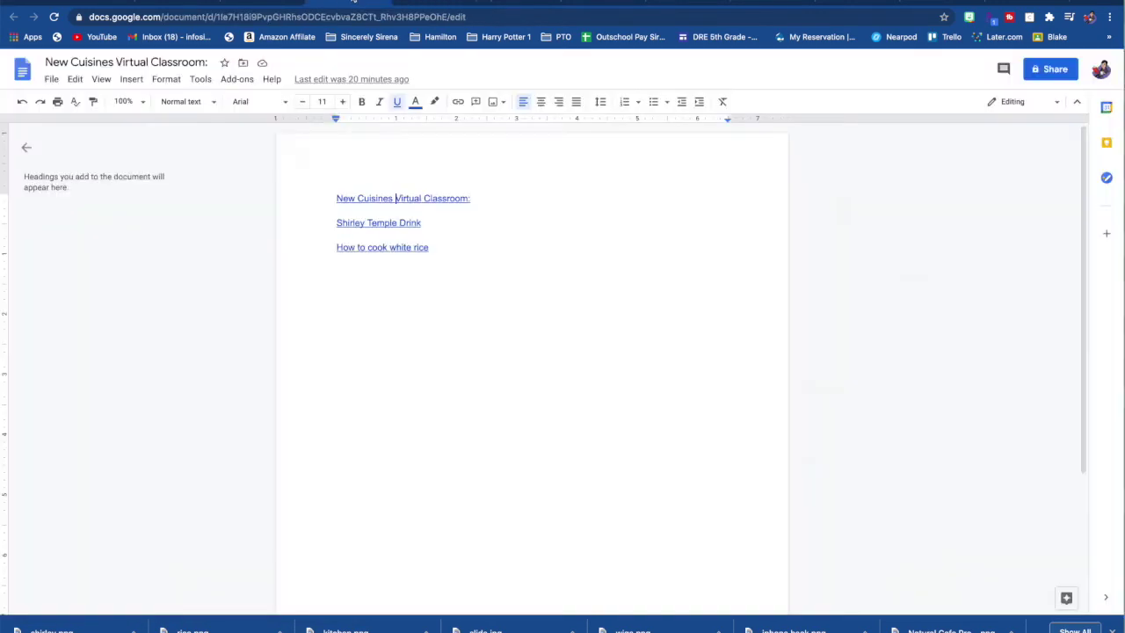
left_click(102, 7)
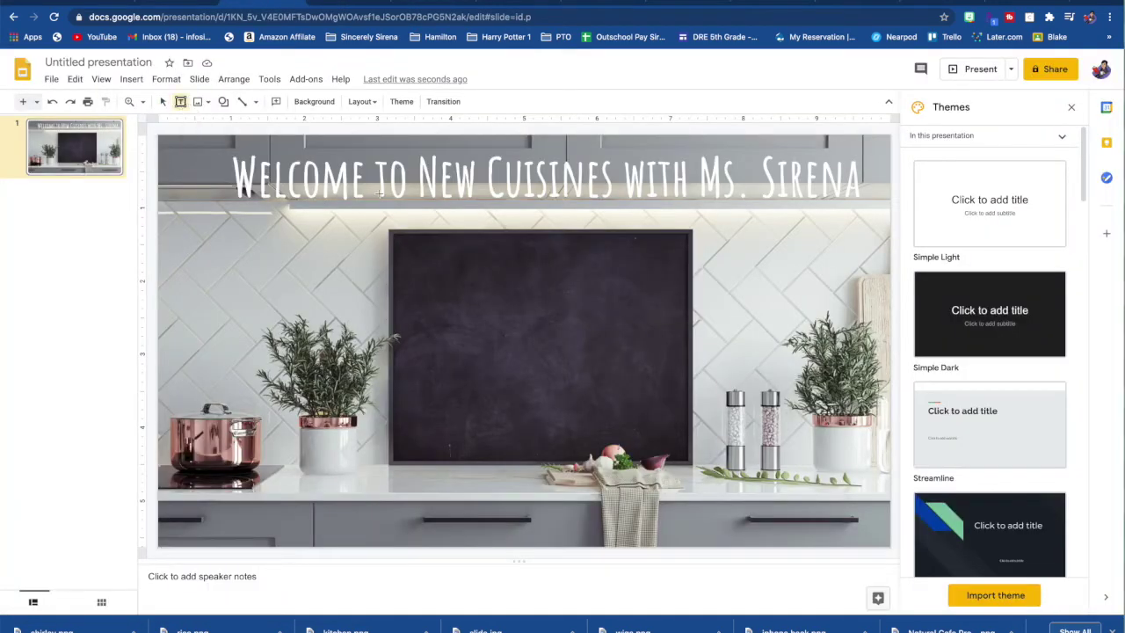
key("ctrl+v")
left_click(629, 266)
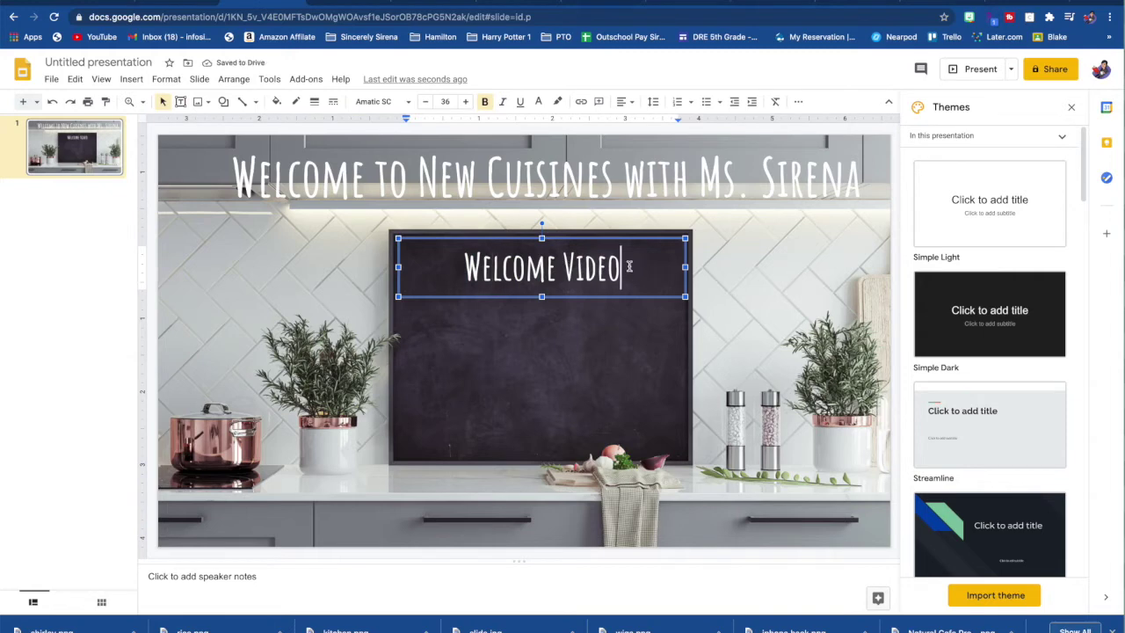
key("Return")
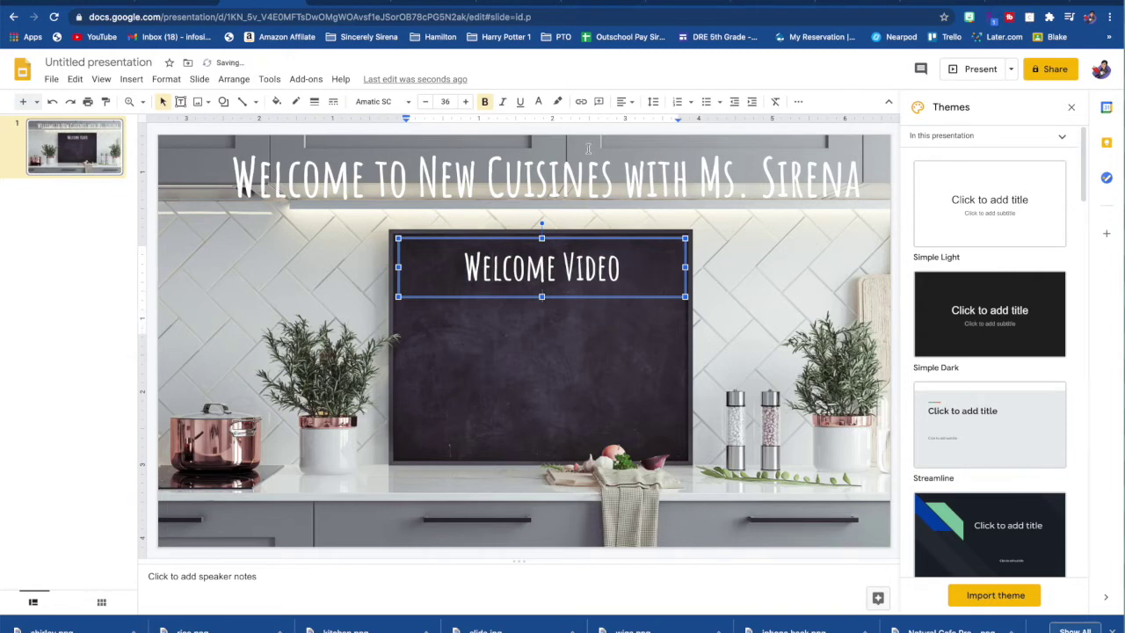
left_click(425, 102)
left_click(425, 102)
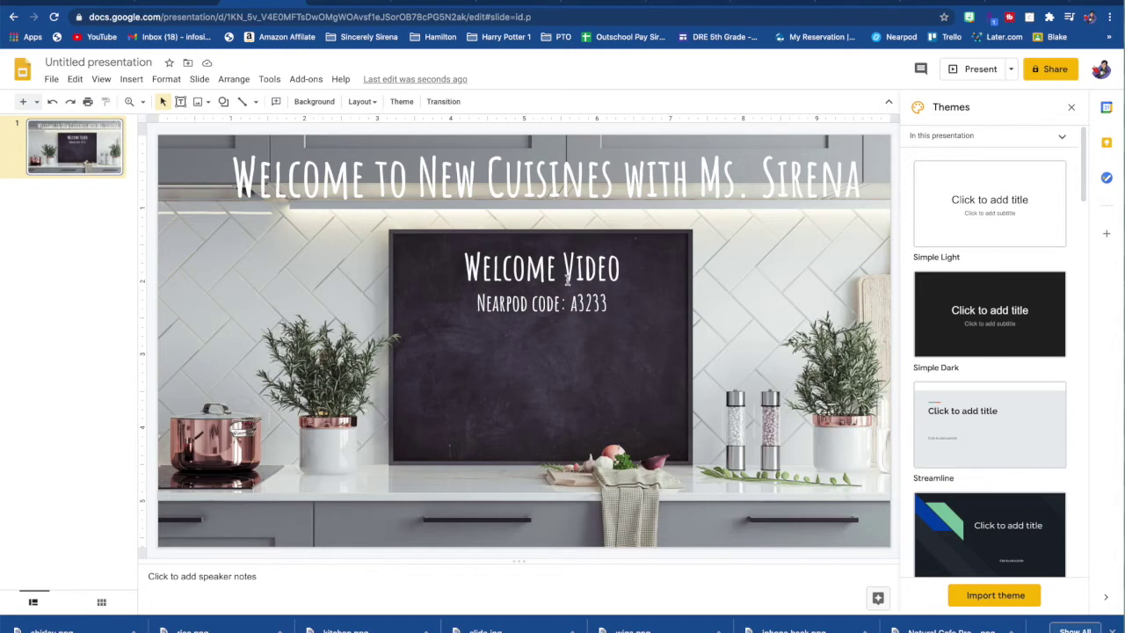
Step: Draw a rectangle on the blackboard covering both the "Welcome Video" and Nearpod code lines
left_click(223, 101)
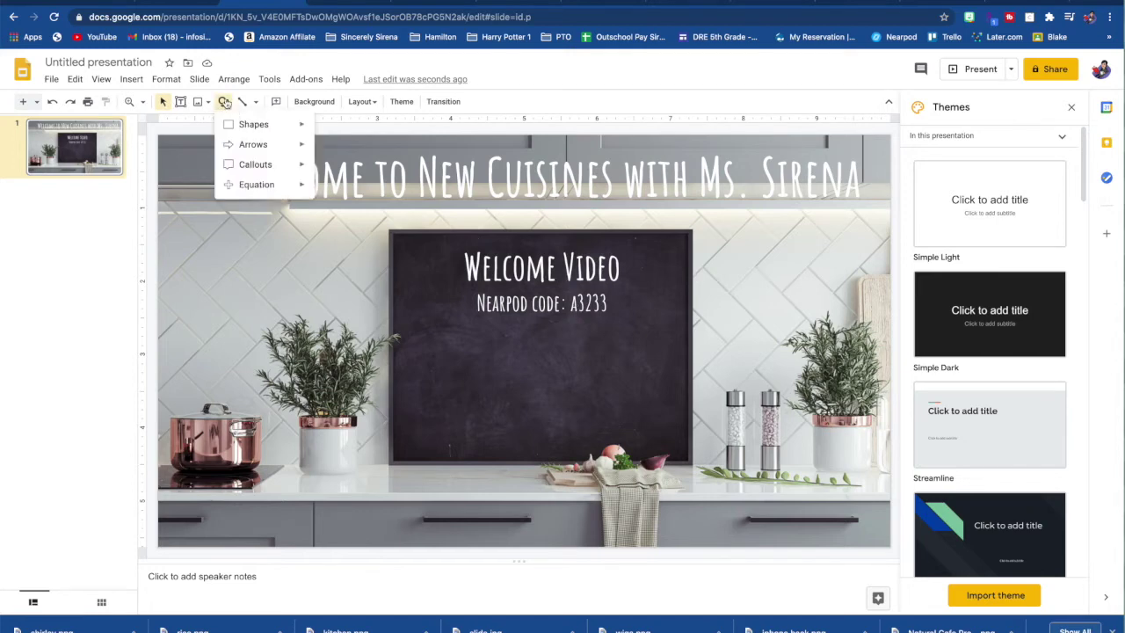
mouse_move(247, 127)
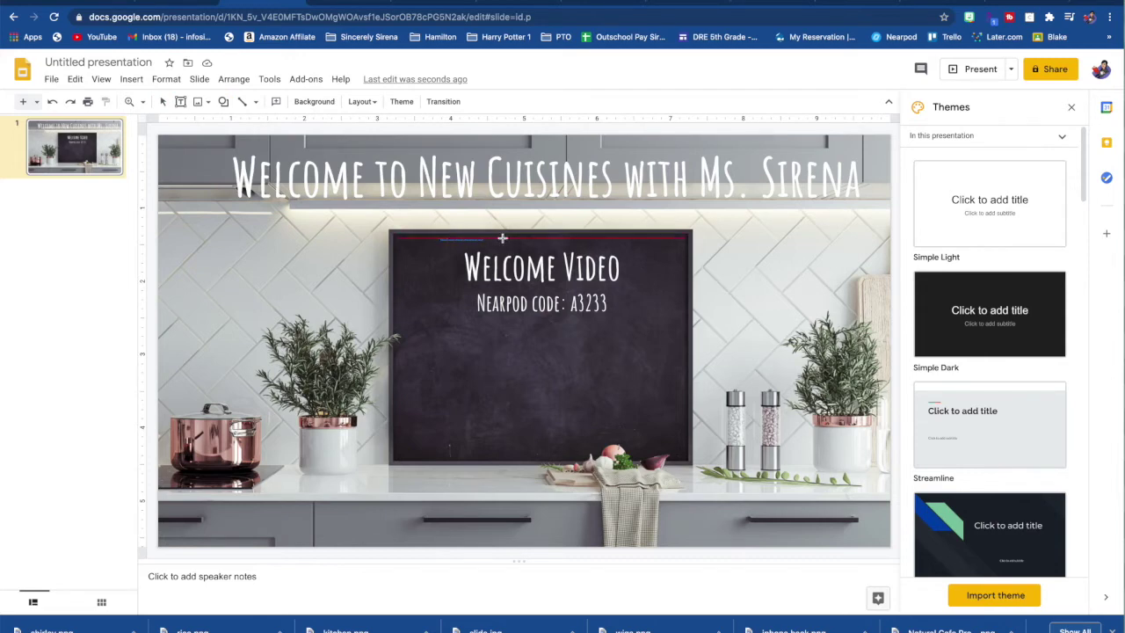
left_click_drag(441, 239, 641, 322)
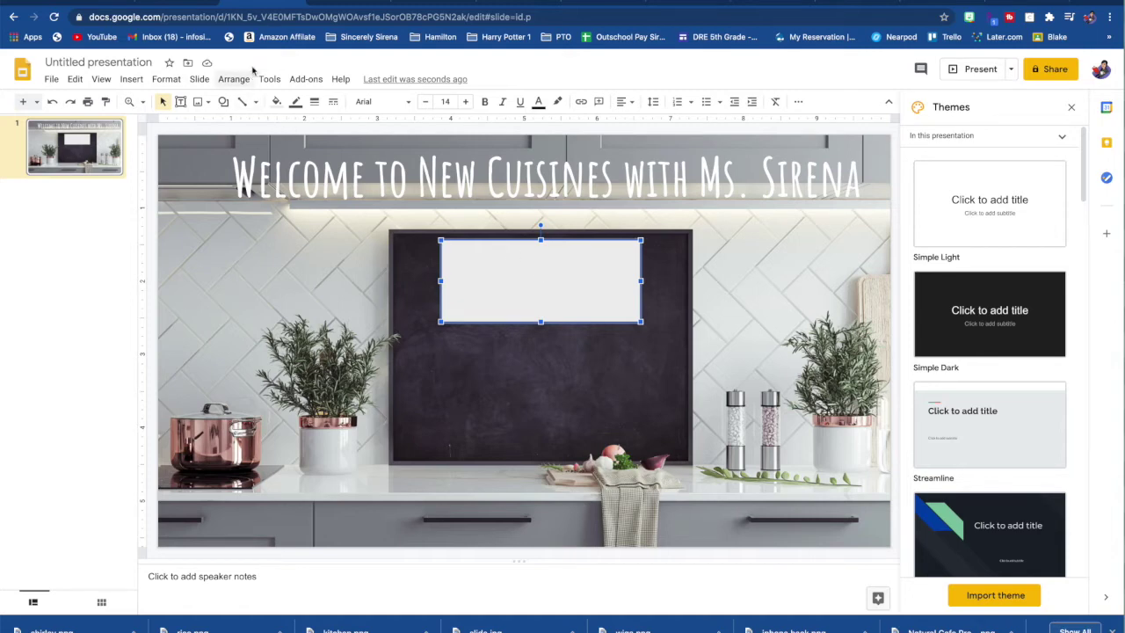
Step: Make the fill and border of the rectangle over the blackboard text transparent
left_click(276, 101)
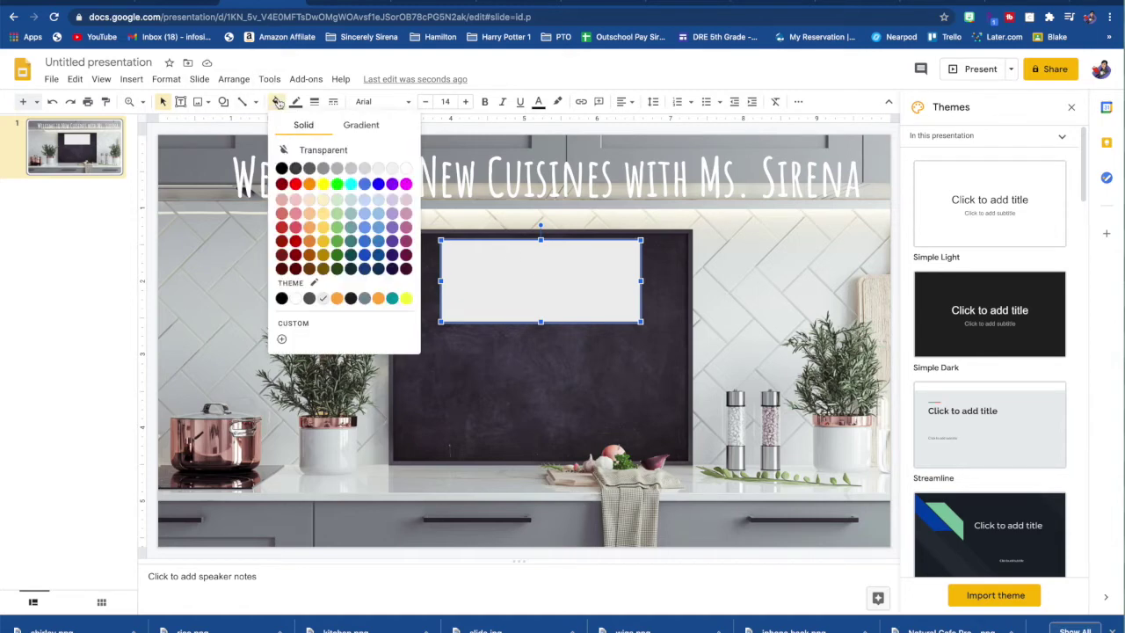
left_click(306, 151)
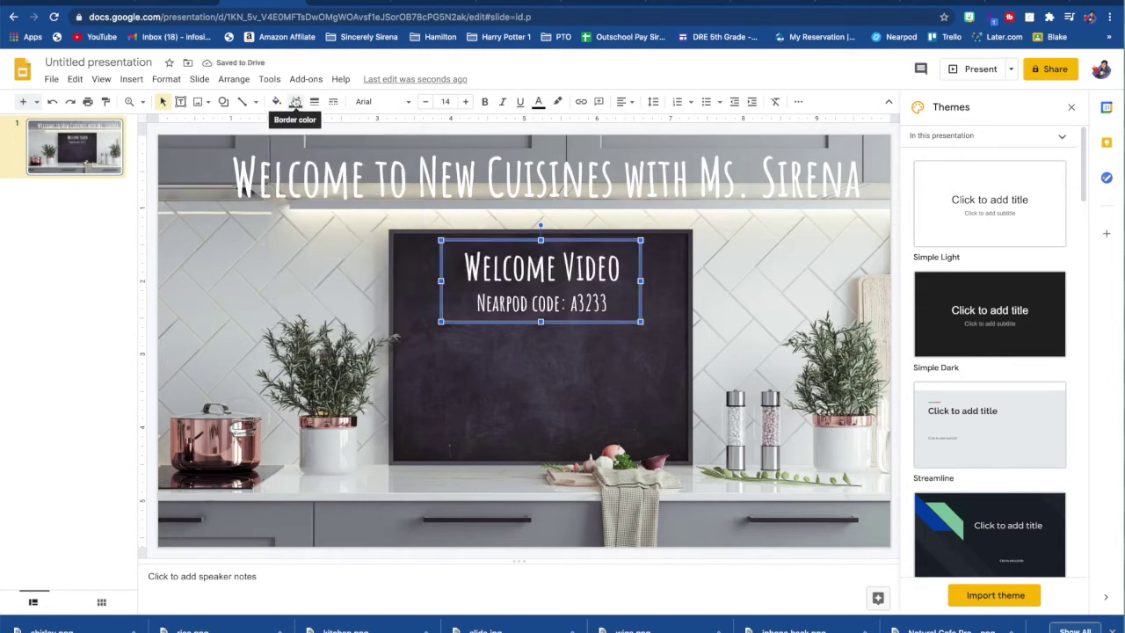
left_click(295, 102)
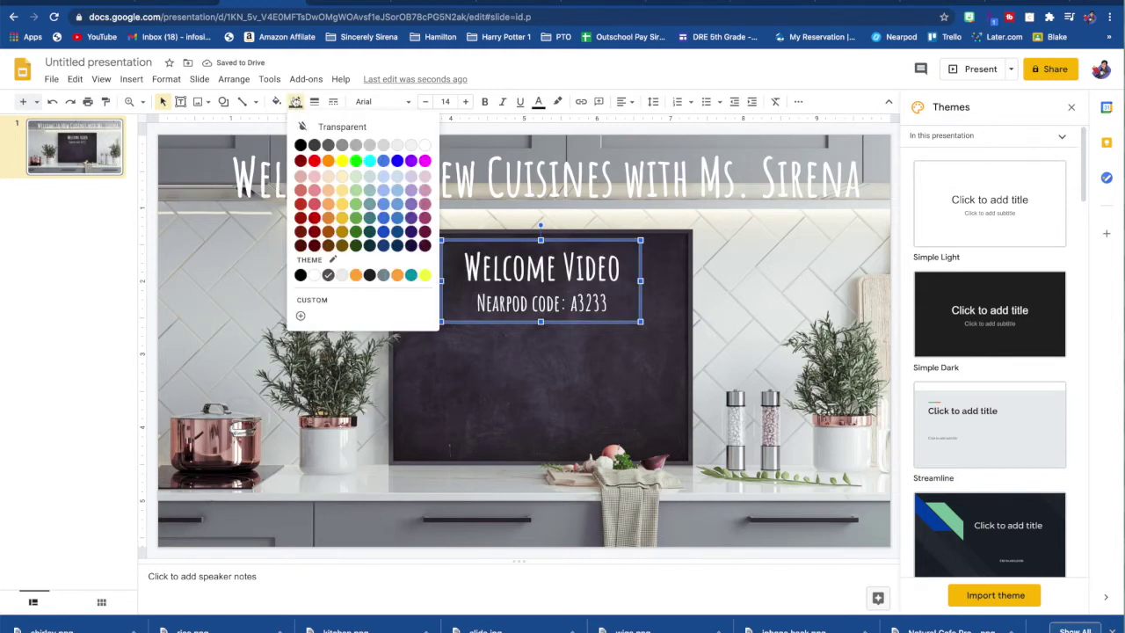
left_click(332, 128)
left_click(366, 320)
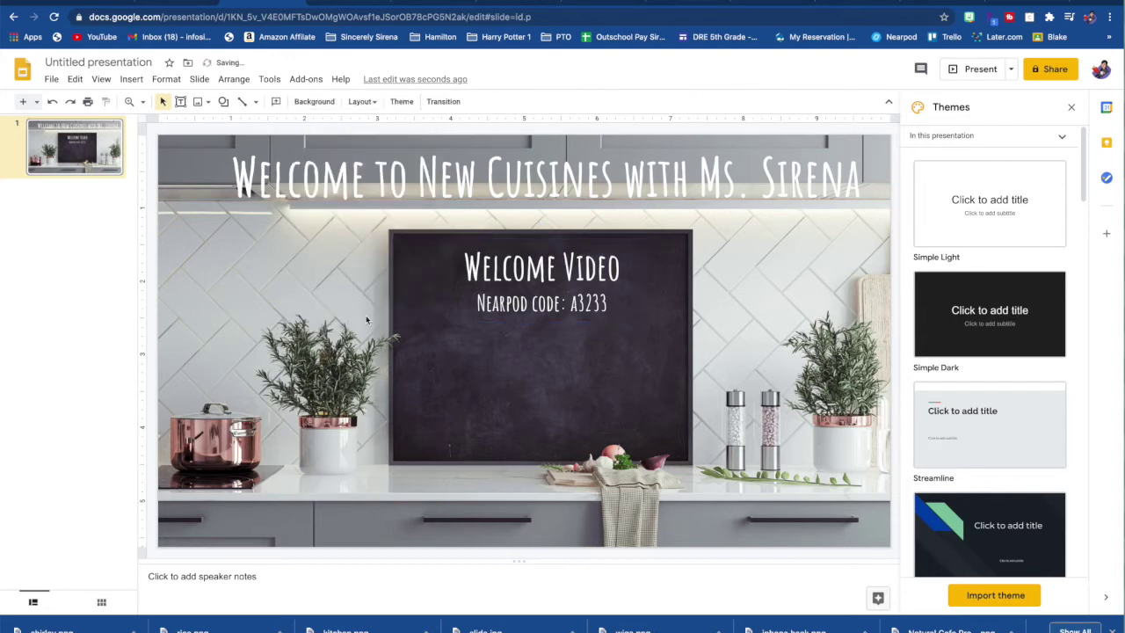
left_click(567, 270)
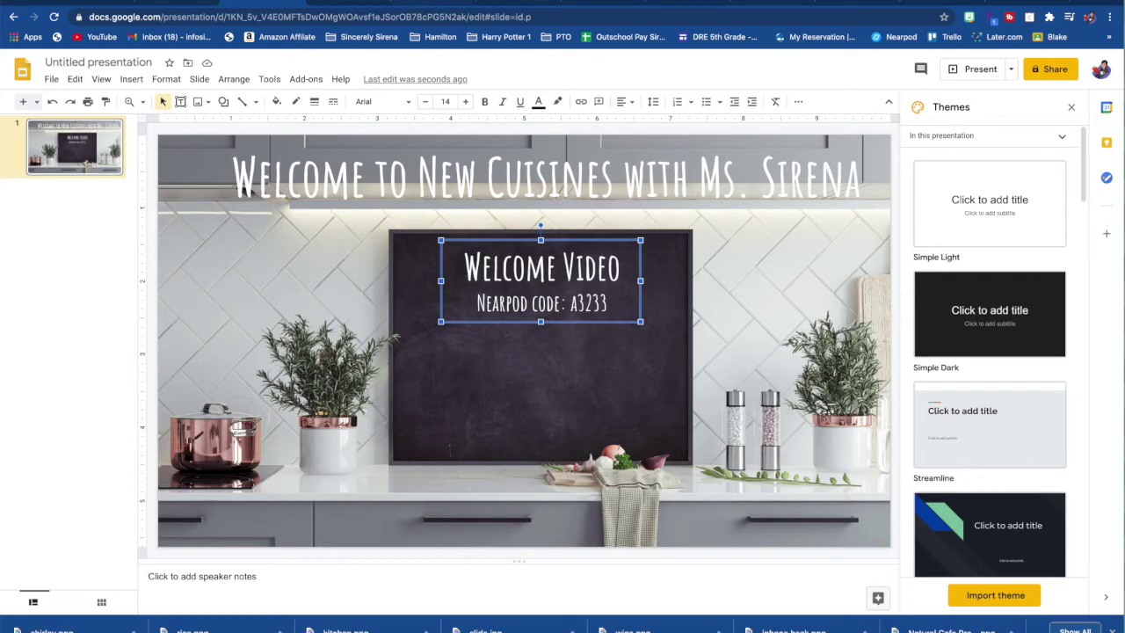
left_click(581, 102)
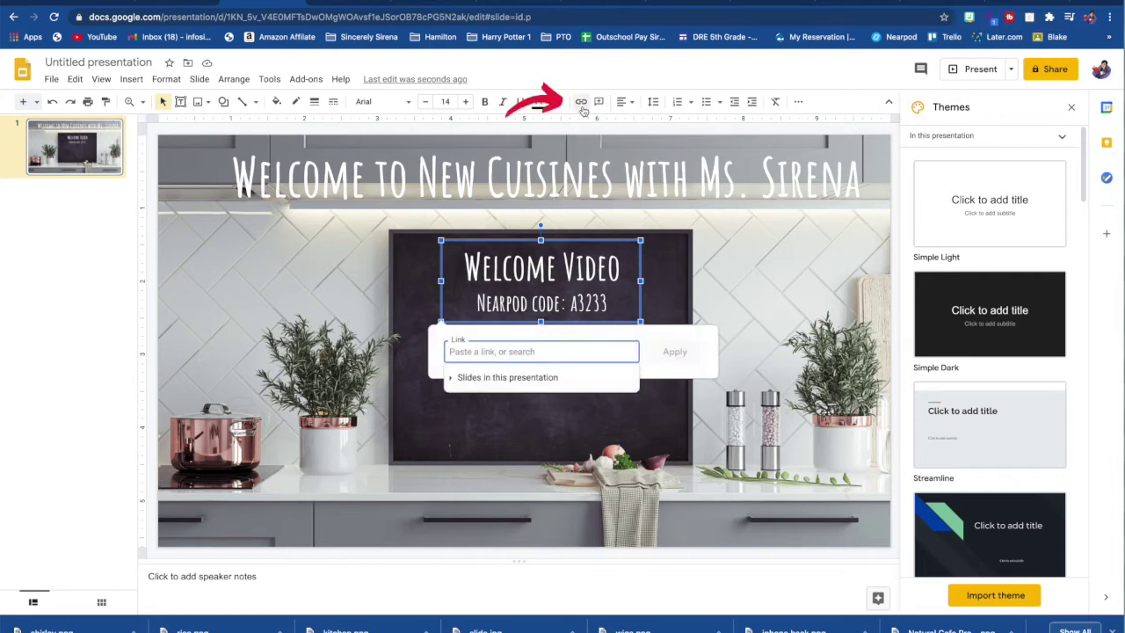
type("htt")
left_click(528, 487)
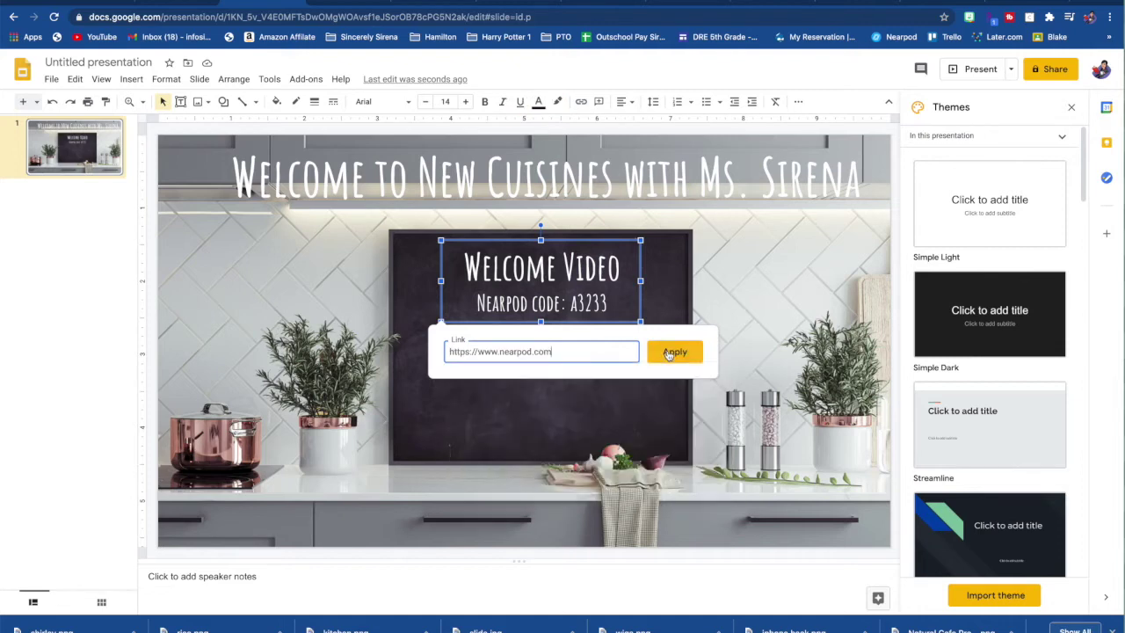
left_click(675, 352)
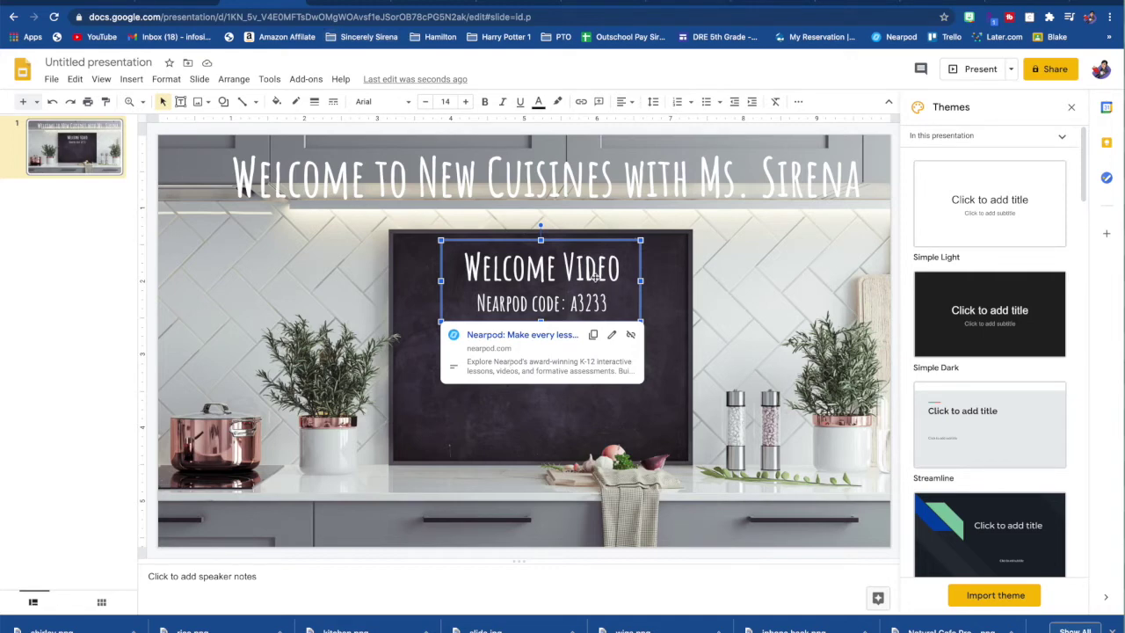
left_click(278, 291)
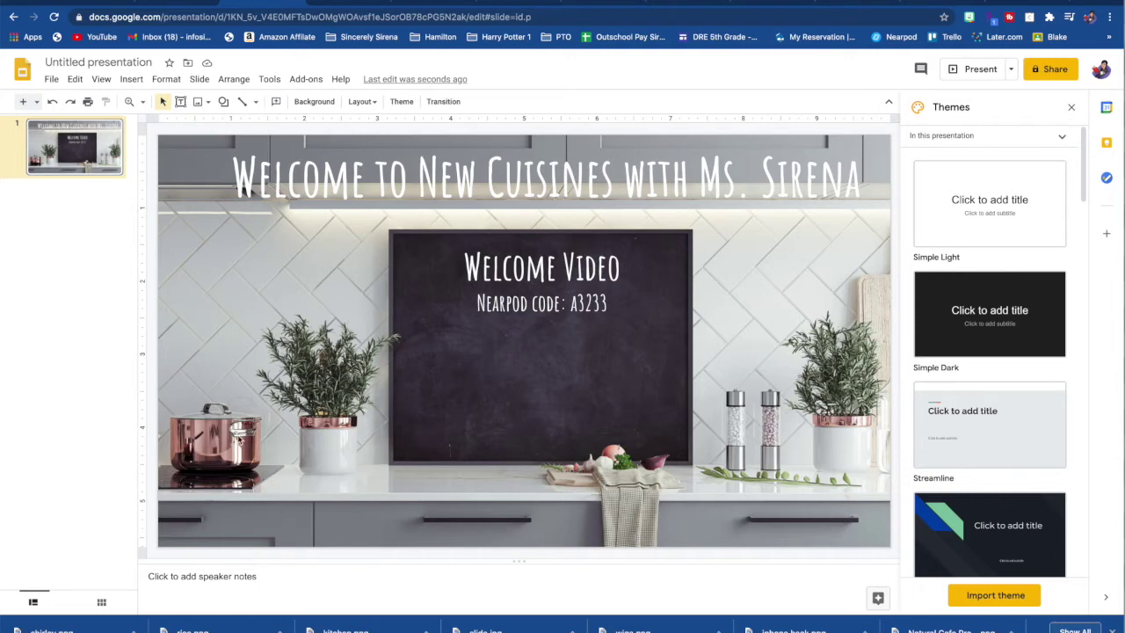
Step: Cover the copper pot with a rectangle and make both its fill and its border transparent
left_click(224, 102)
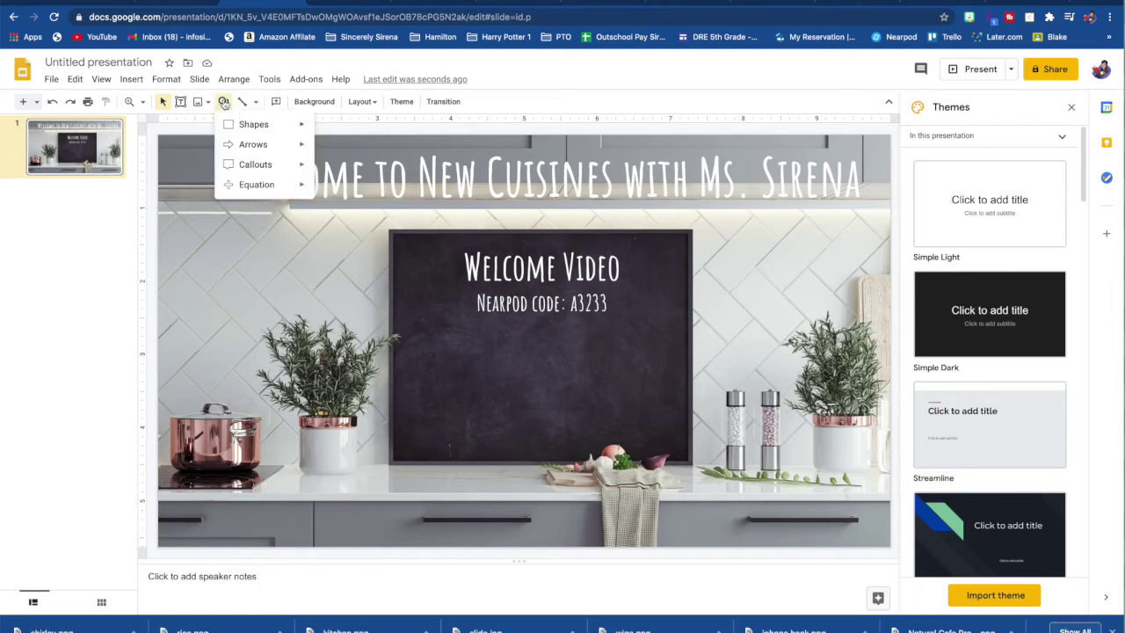
mouse_move(254, 127)
left_click(324, 128)
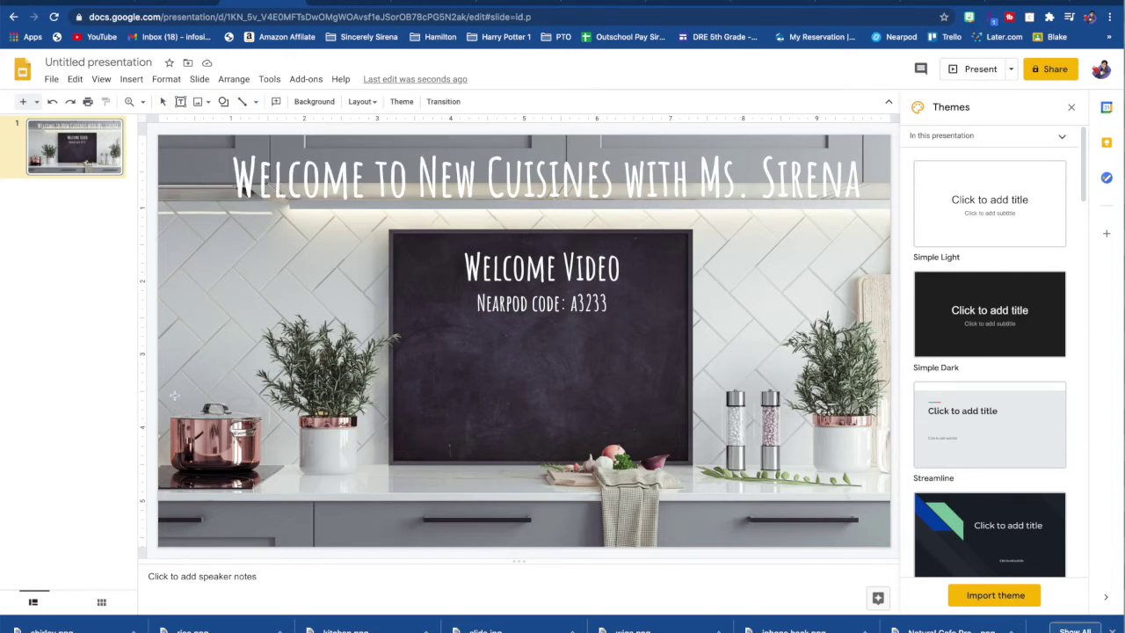
left_click_drag(169, 398, 266, 488)
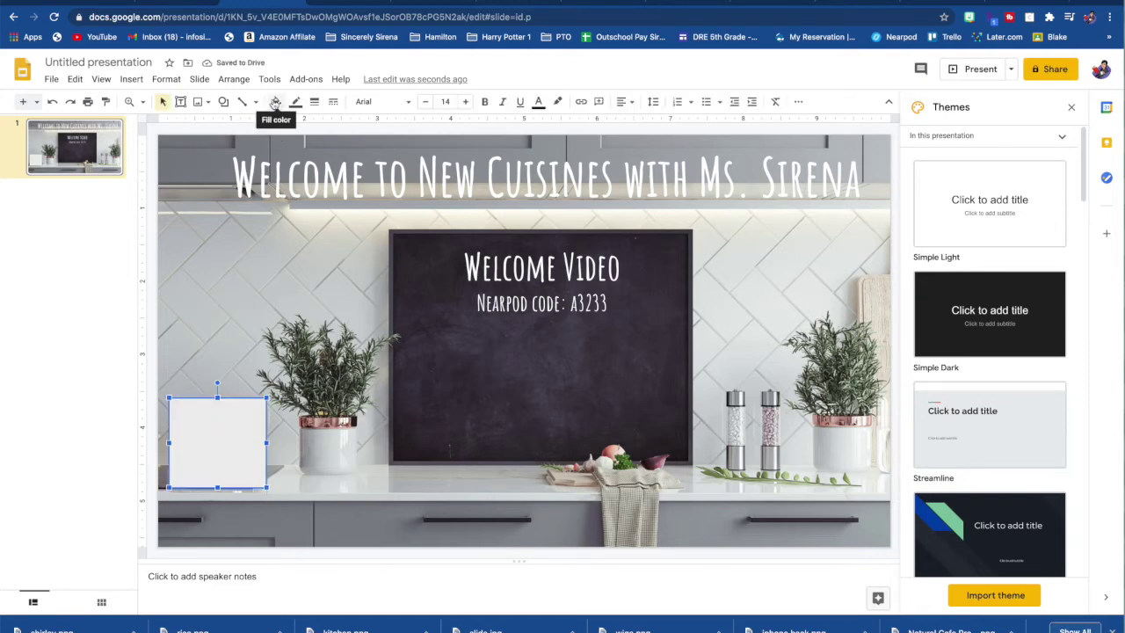
left_click(276, 101)
left_click(289, 151)
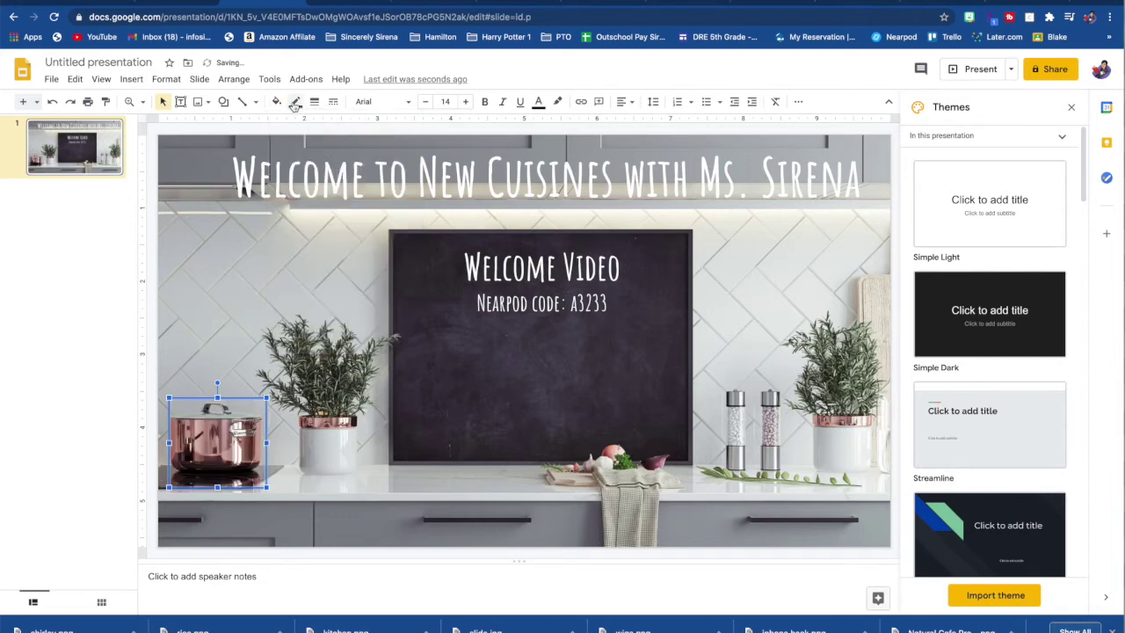
left_click(295, 102)
left_click(323, 130)
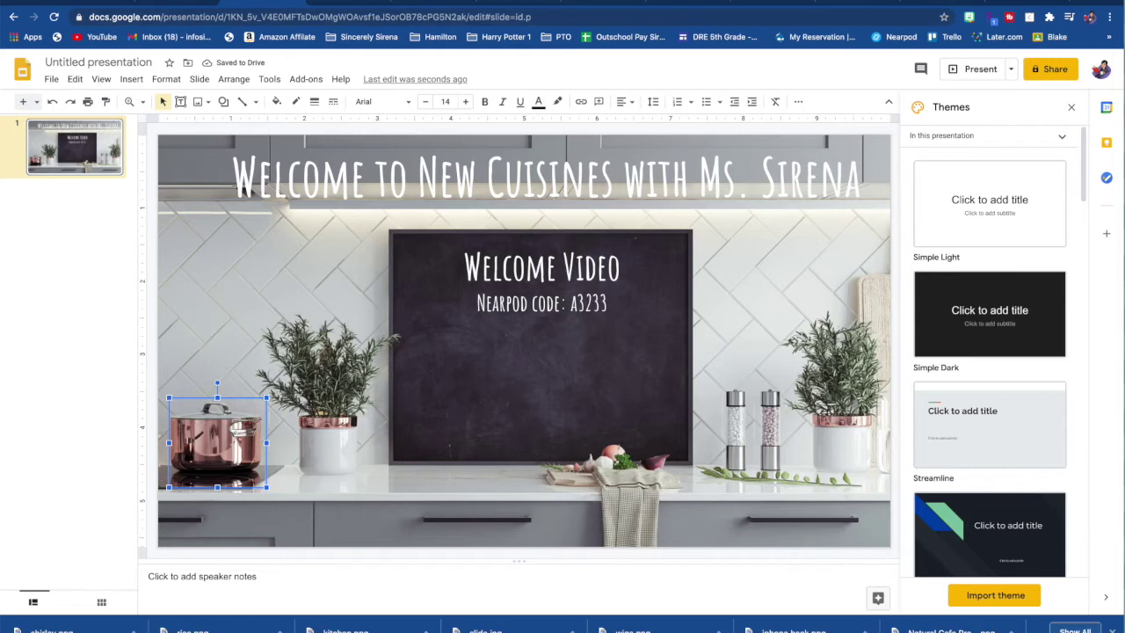
Step: Switch to Google Drive and copy the sharing link of NewCuisineSupplyList.png, with anyone with the link as Viewer
left_click(104, 2)
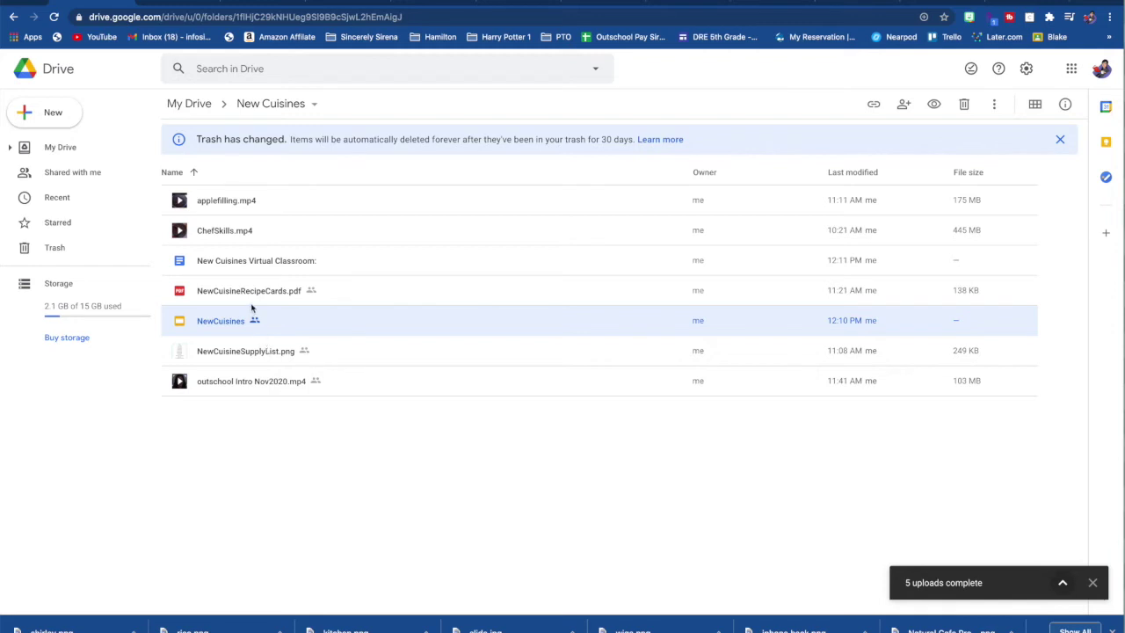
left_click(252, 352)
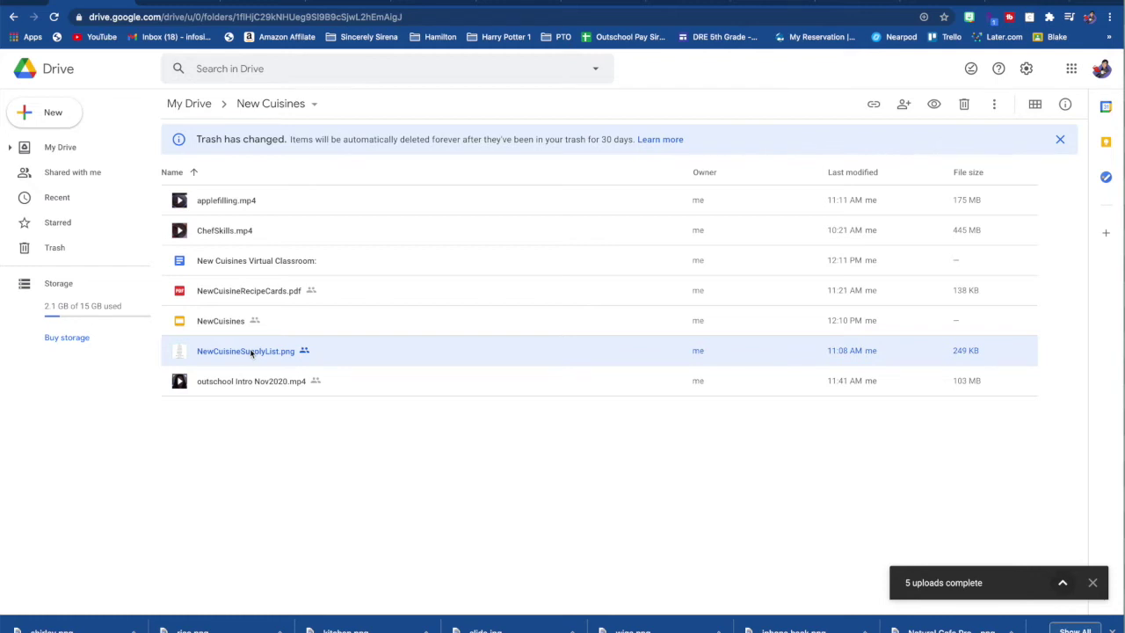
right_click(251, 353)
left_click(307, 351)
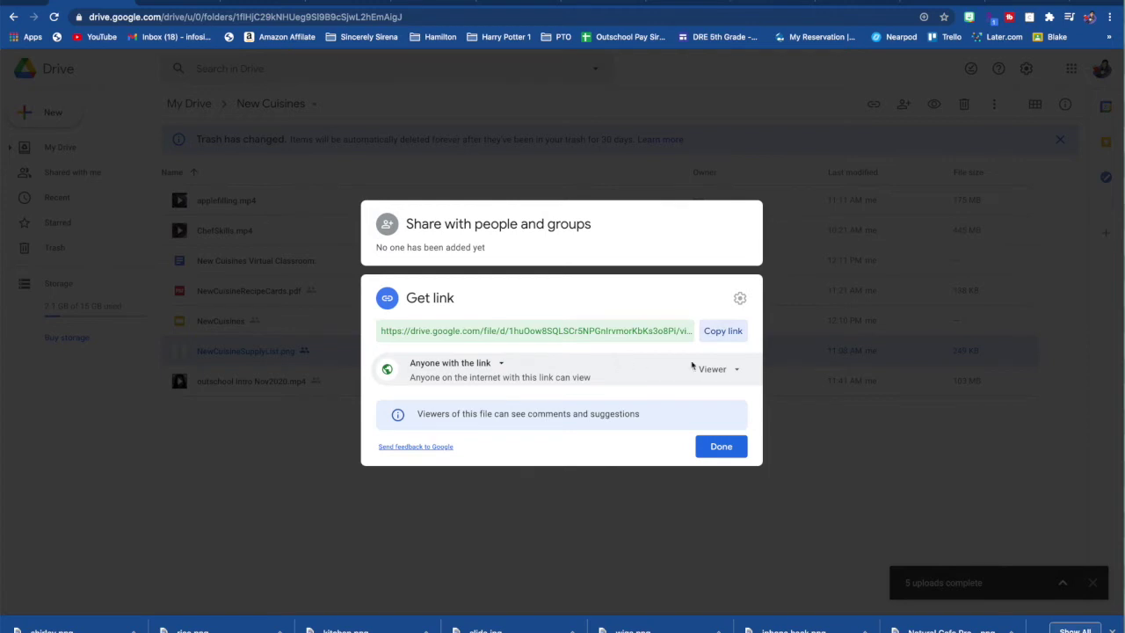
left_click(737, 372)
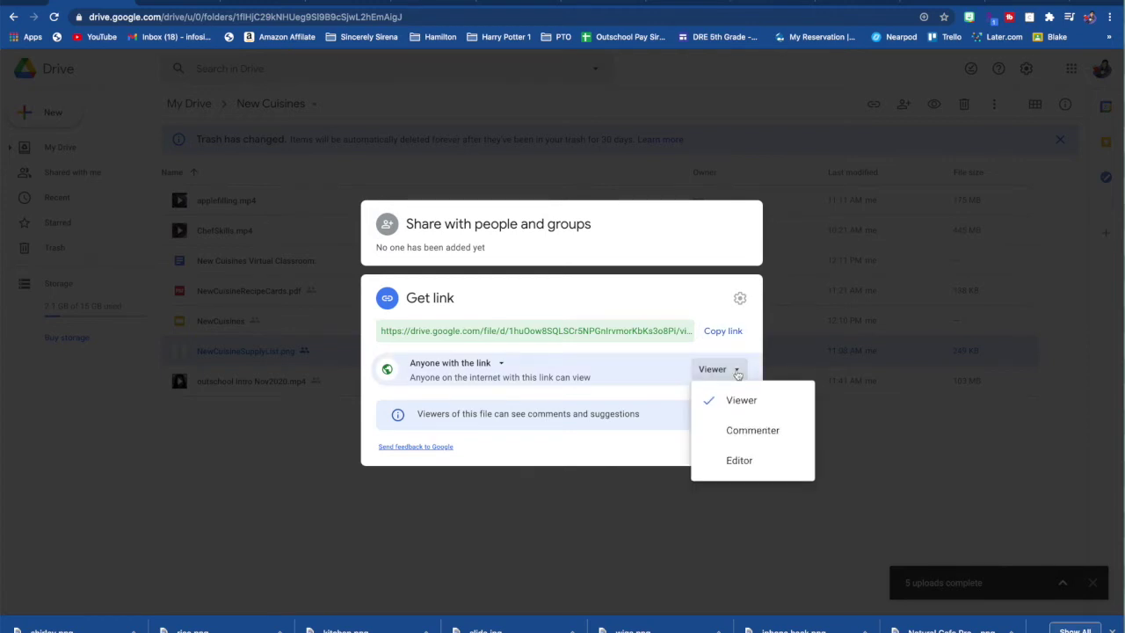
left_click(648, 369)
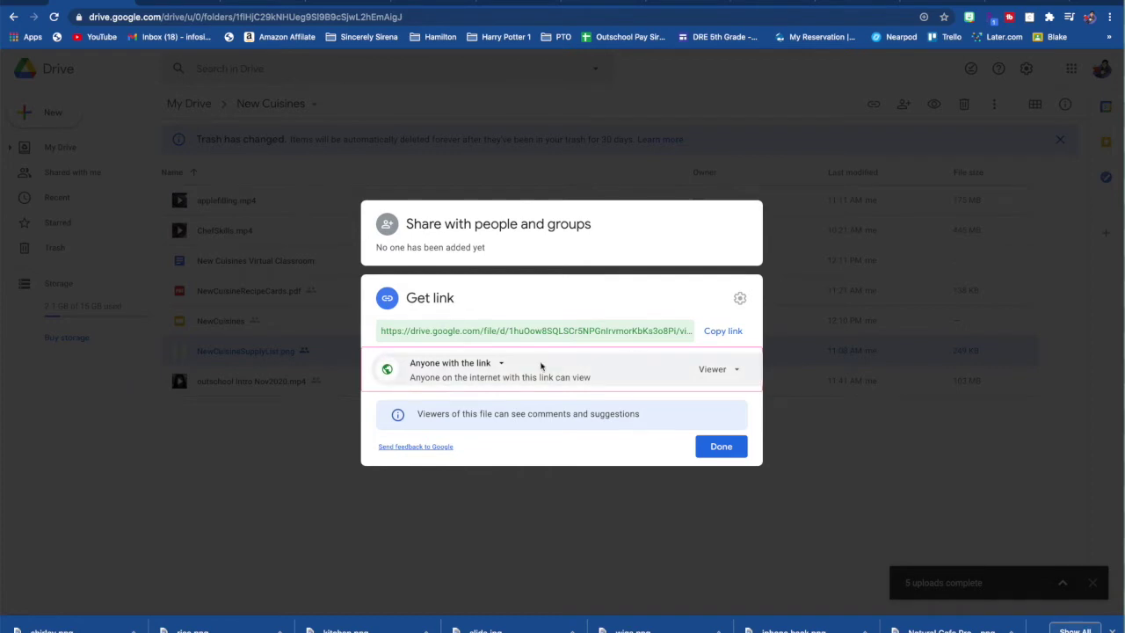
left_click(723, 332)
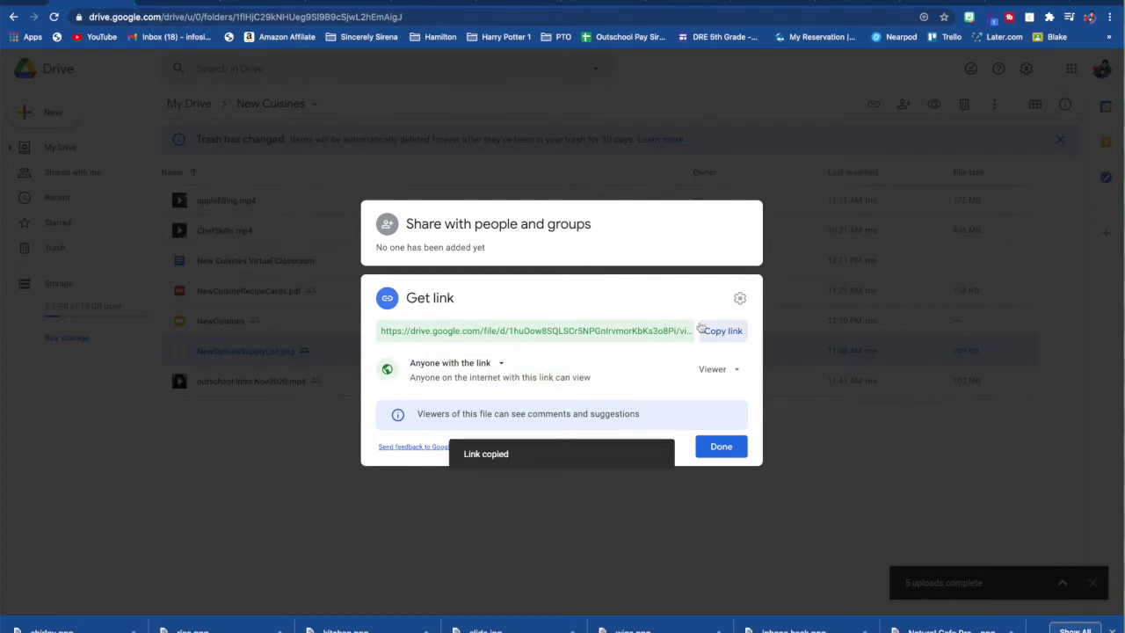
Step: Return to the Google Slides presentation and link the transparent rectangle over the copper pot to the copied NewCuisineSupplyList.png address
left_click(258, 3)
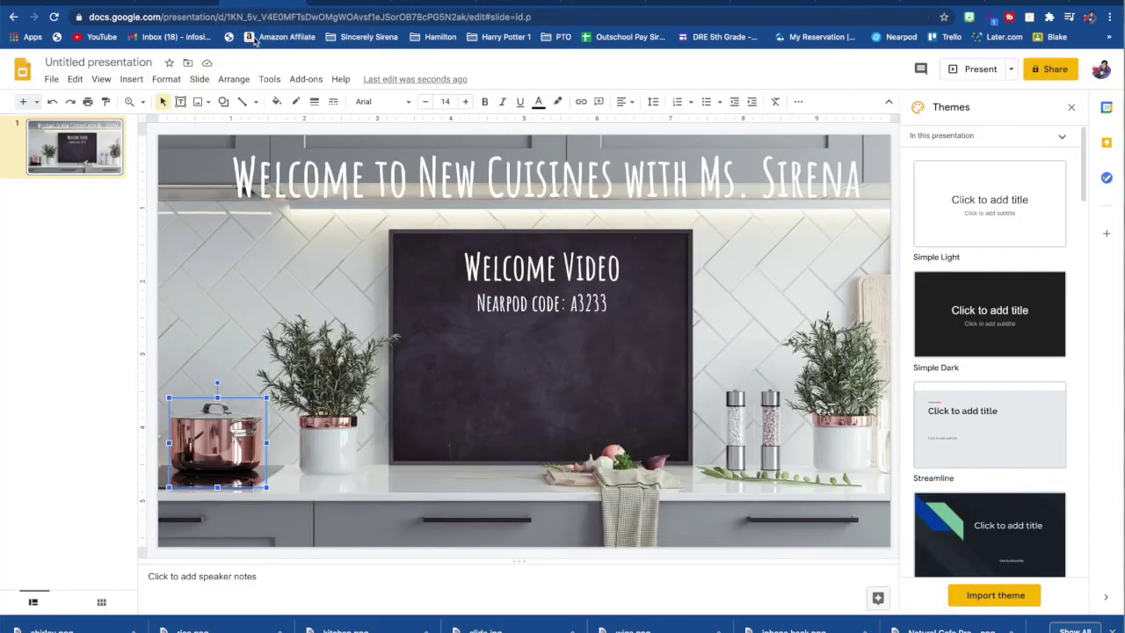
right_click(216, 441)
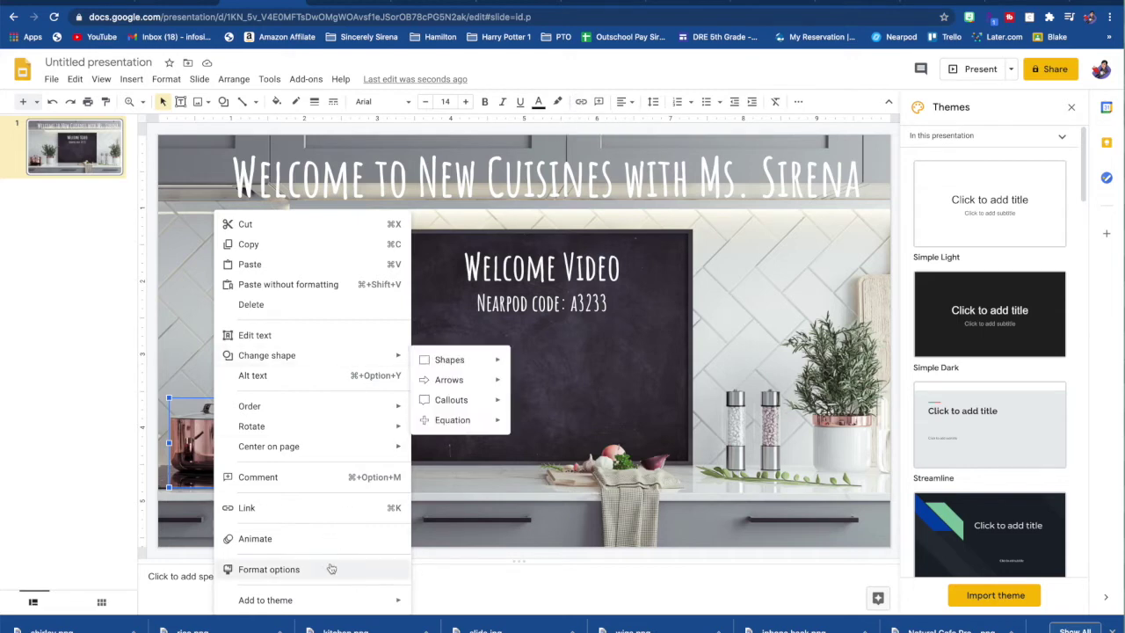
left_click(319, 509)
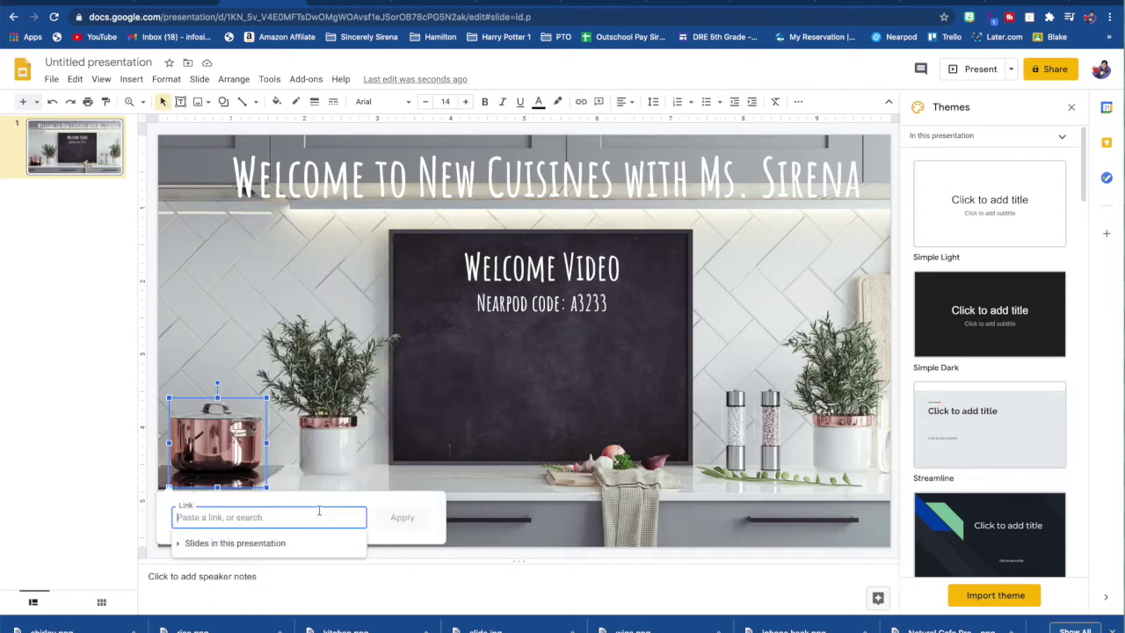
key("super+v")
left_click(403, 517)
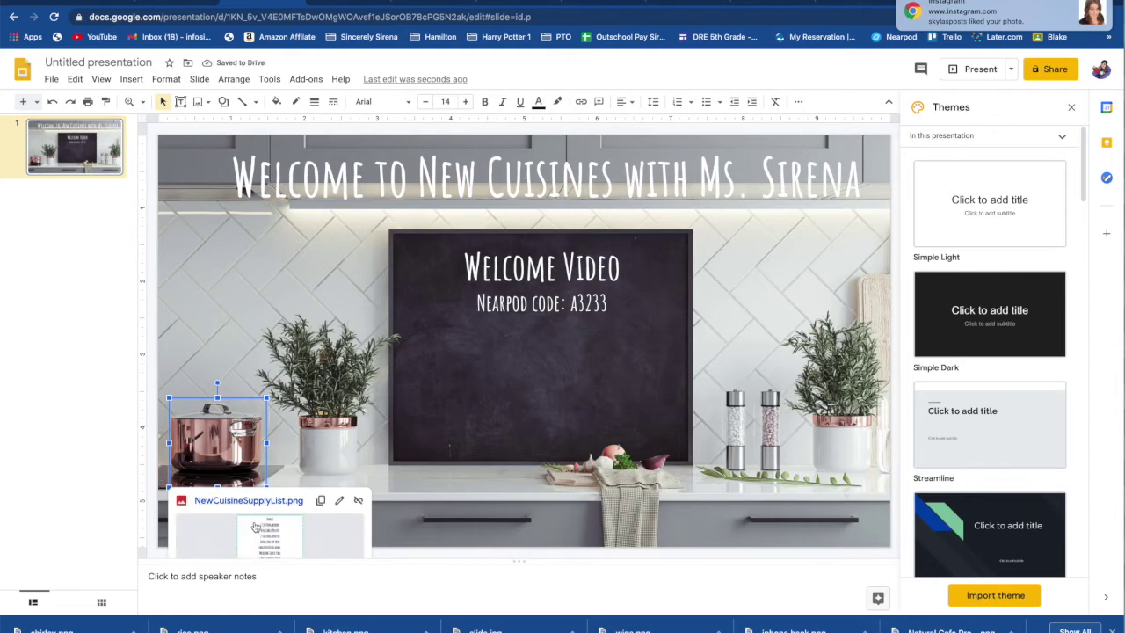
left_click(320, 344)
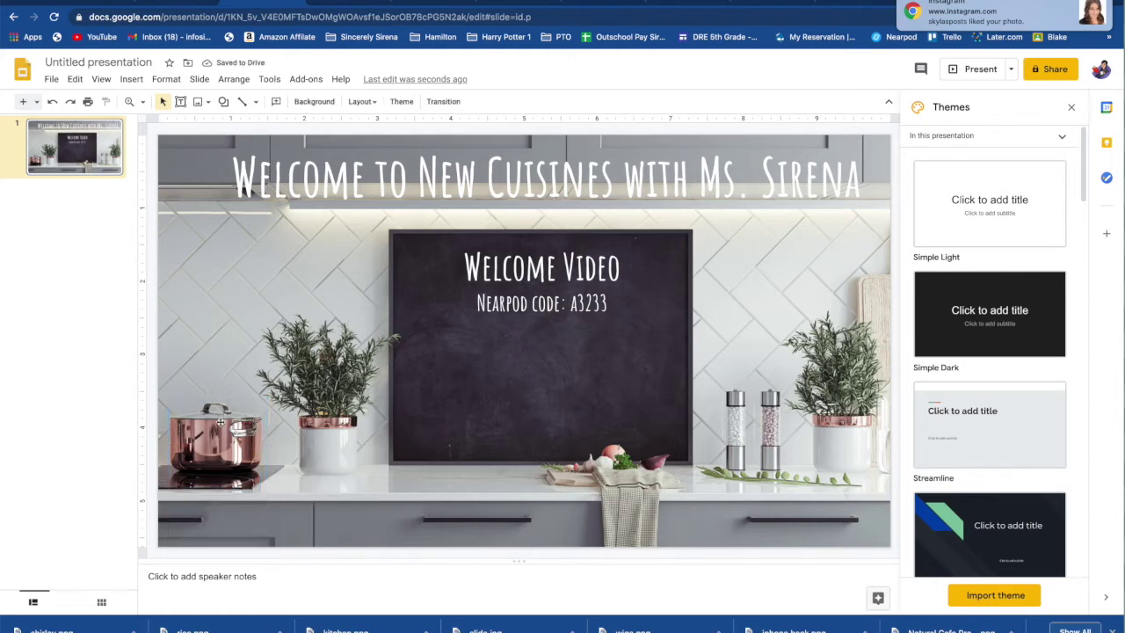
left_click(220, 426)
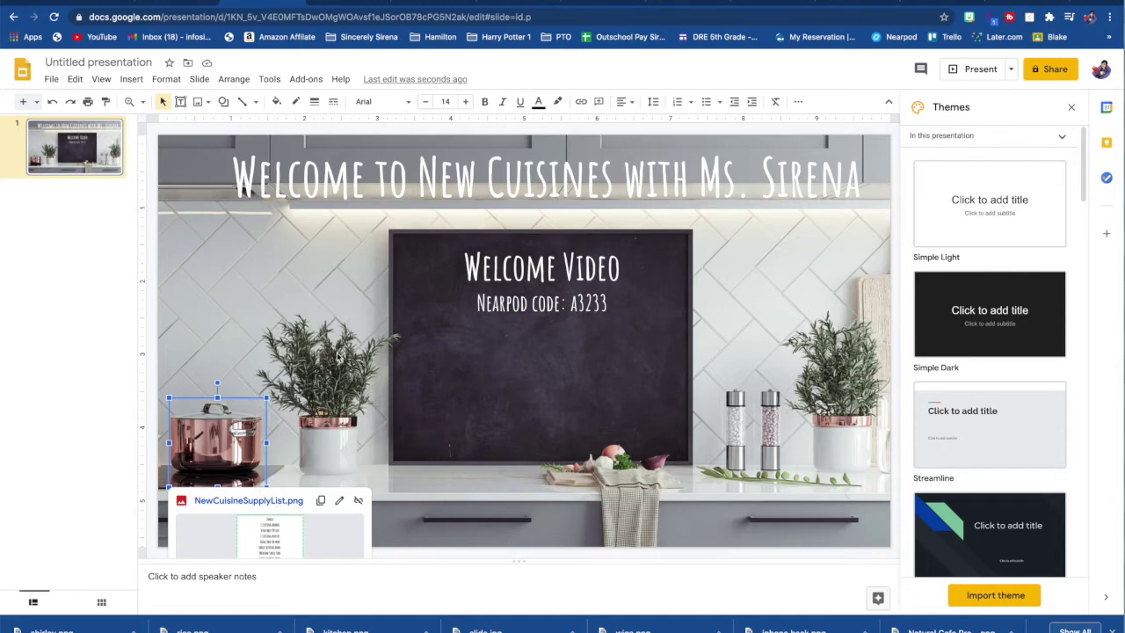
left_click(340, 357)
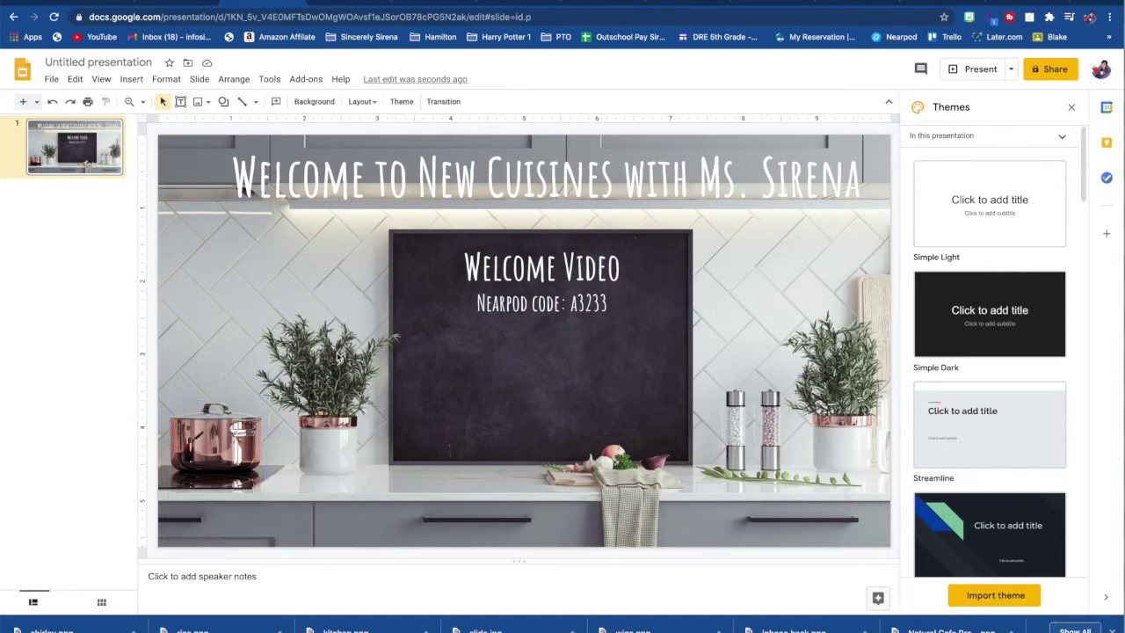
Step: Search the web for "transparent bowl of rice png" images and insert the red rice bowl with yellow chopsticks
left_click(201, 103)
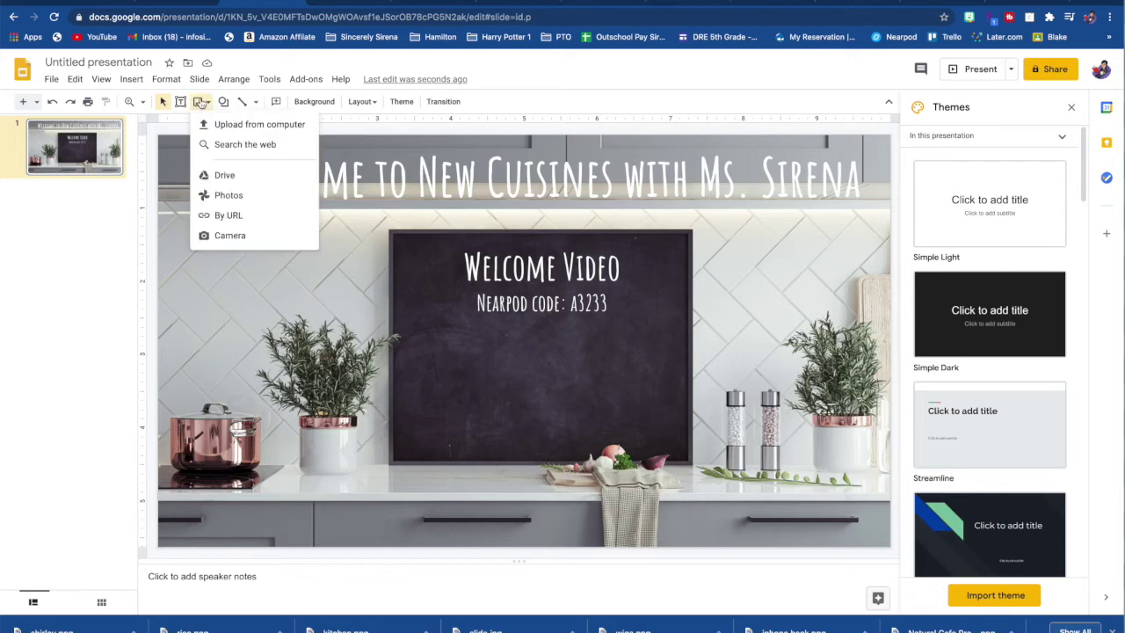
left_click(222, 144)
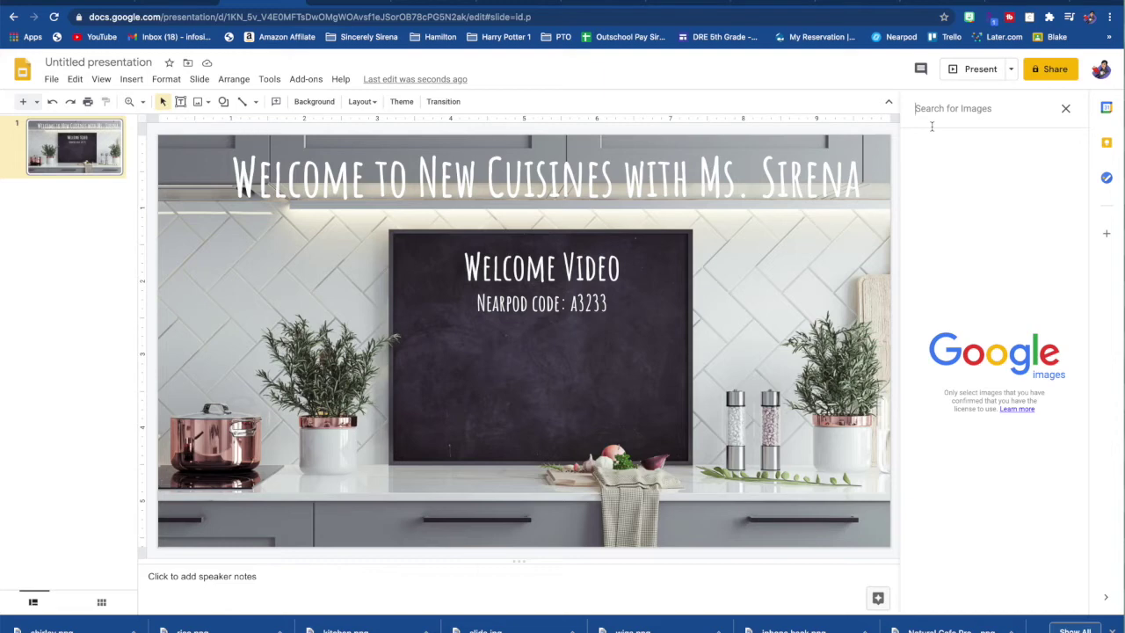
left_click(931, 126)
type("tra")
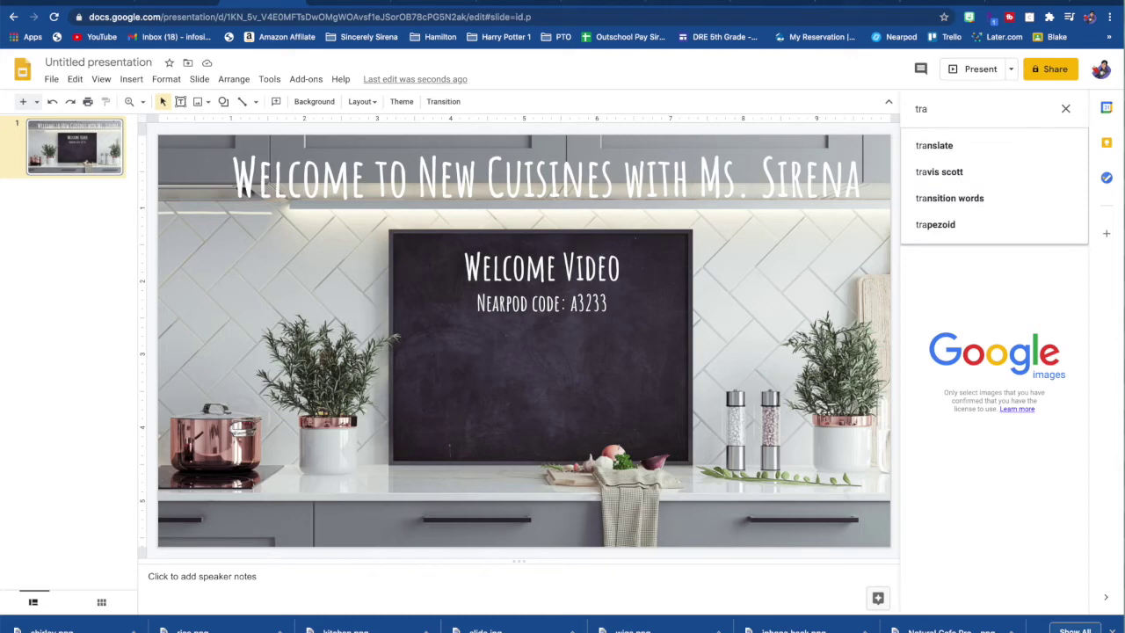
type("nsparent")
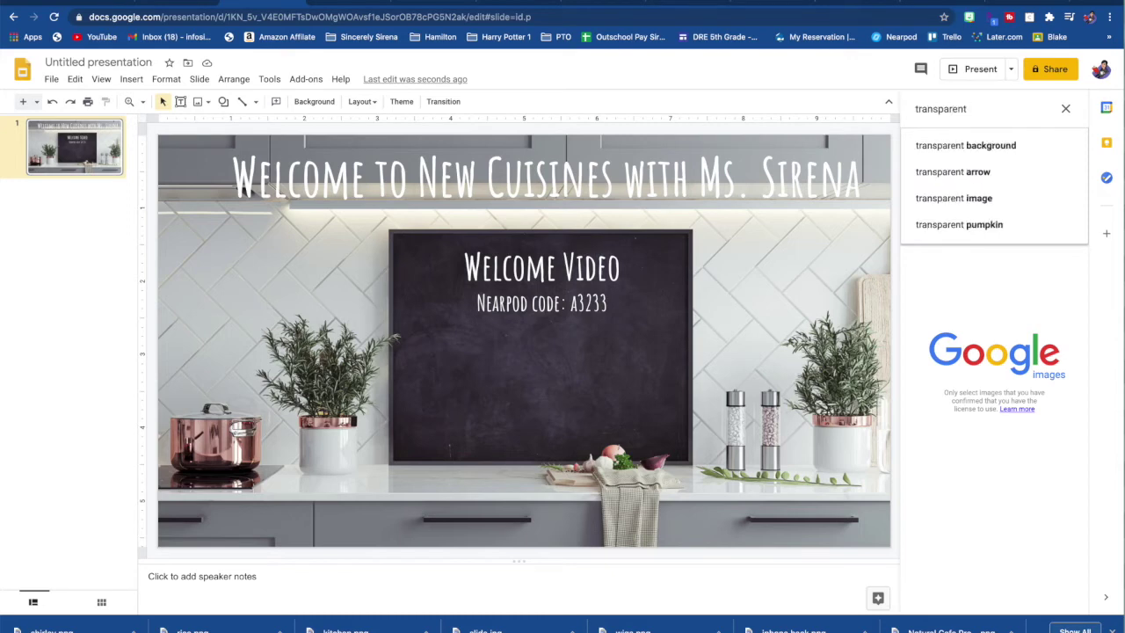
type(" bowl of rice")
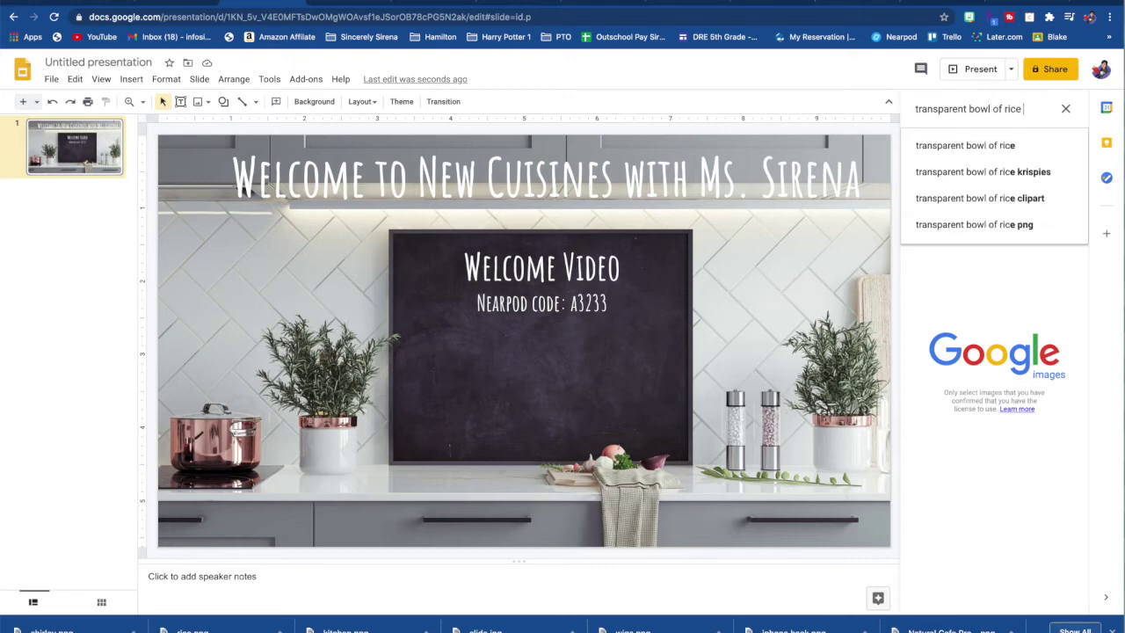
type(" png")
key("Return")
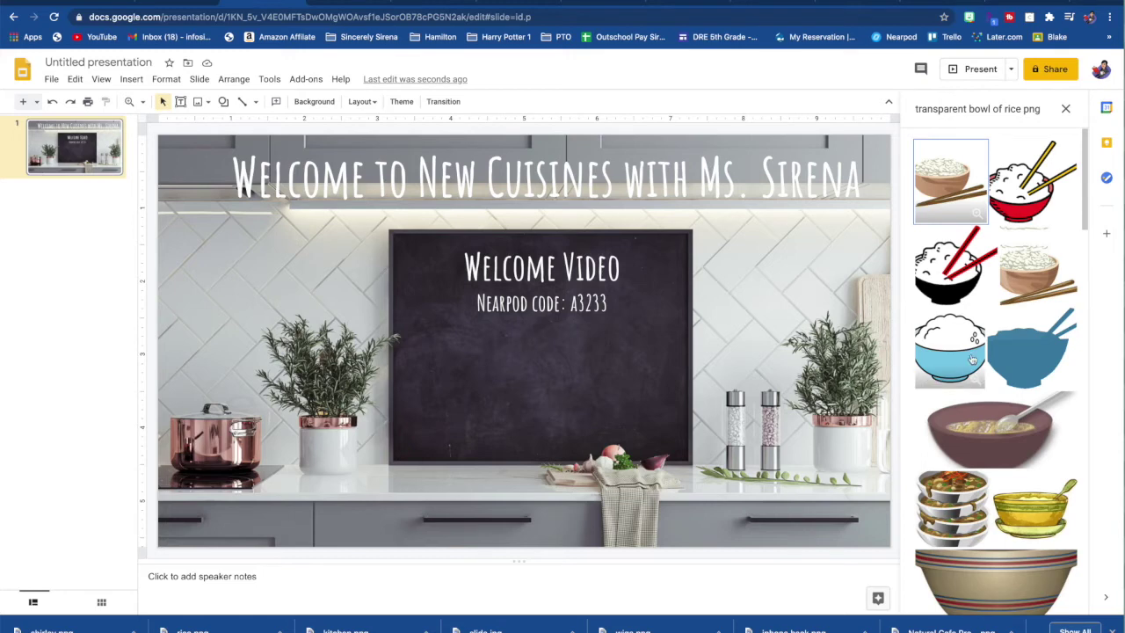
scroll(989, 388, "down", 3)
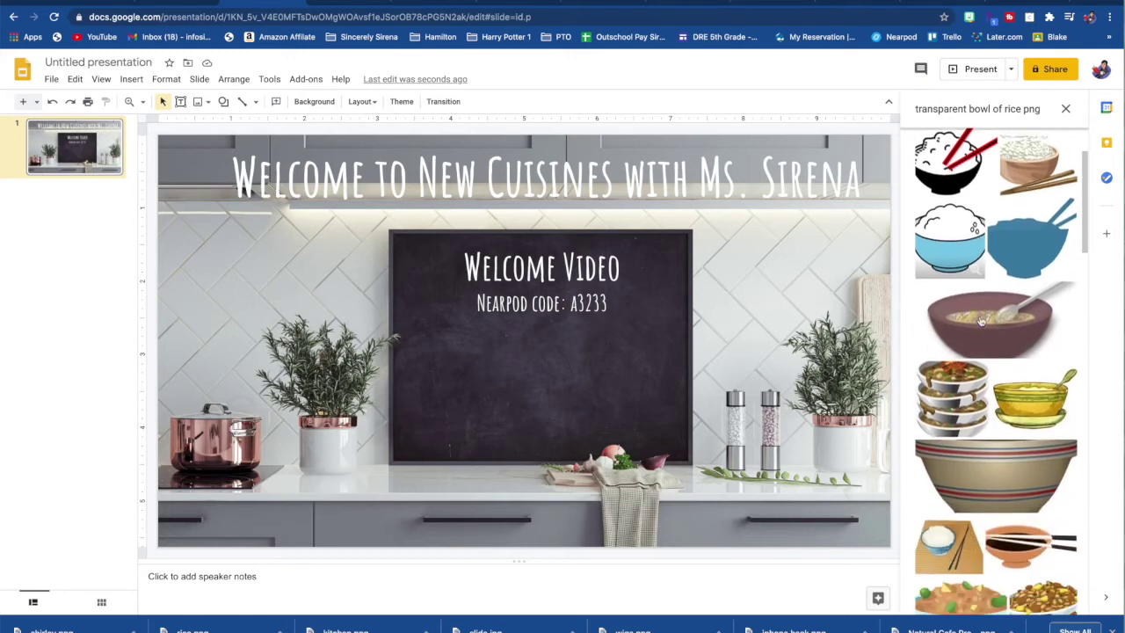
scroll(981, 321, "up", 2)
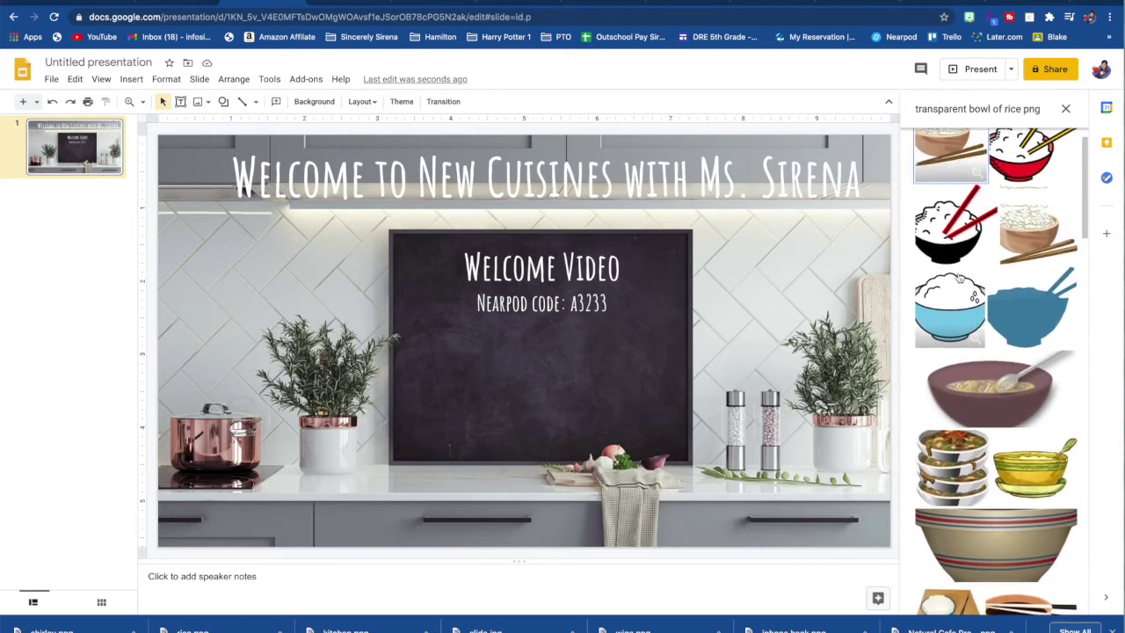
scroll(976, 264, "up", 1)
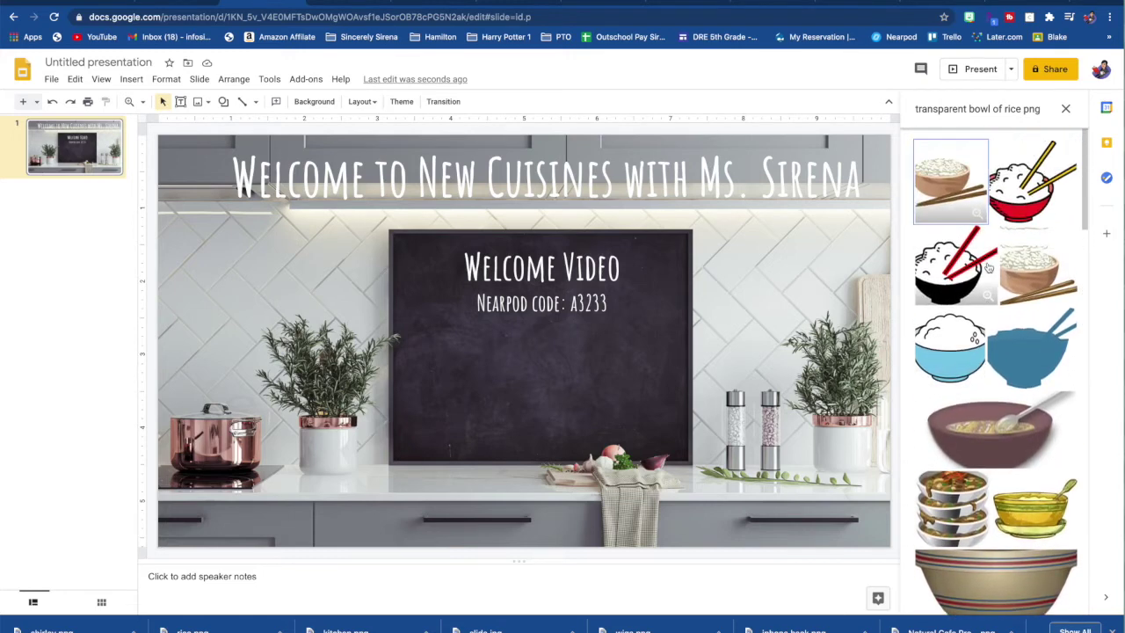
left_click(1010, 206)
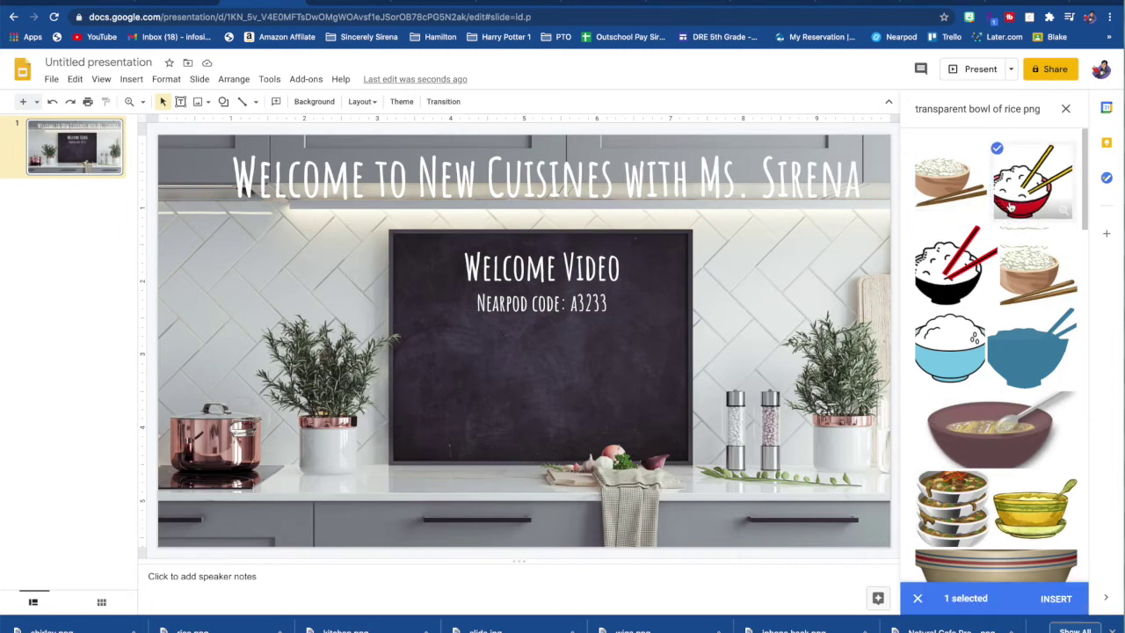
left_click(1056, 599)
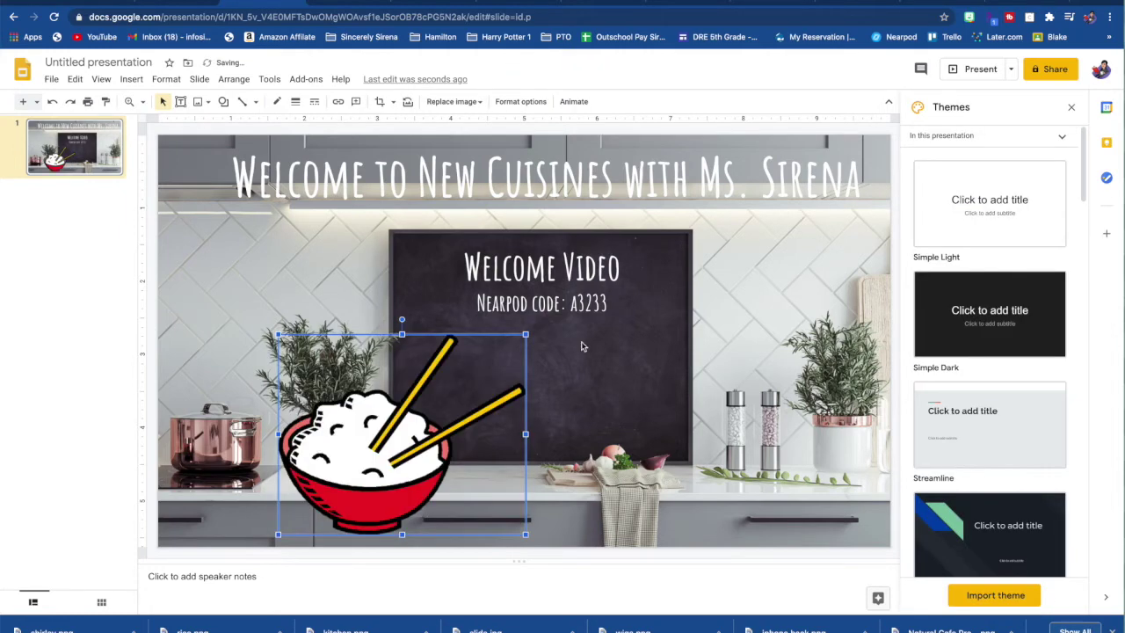
Step: Try the rice bowl at a smaller size on the counter in front of the blackboard, and delete the image
left_click_drag(412, 409, 495, 397)
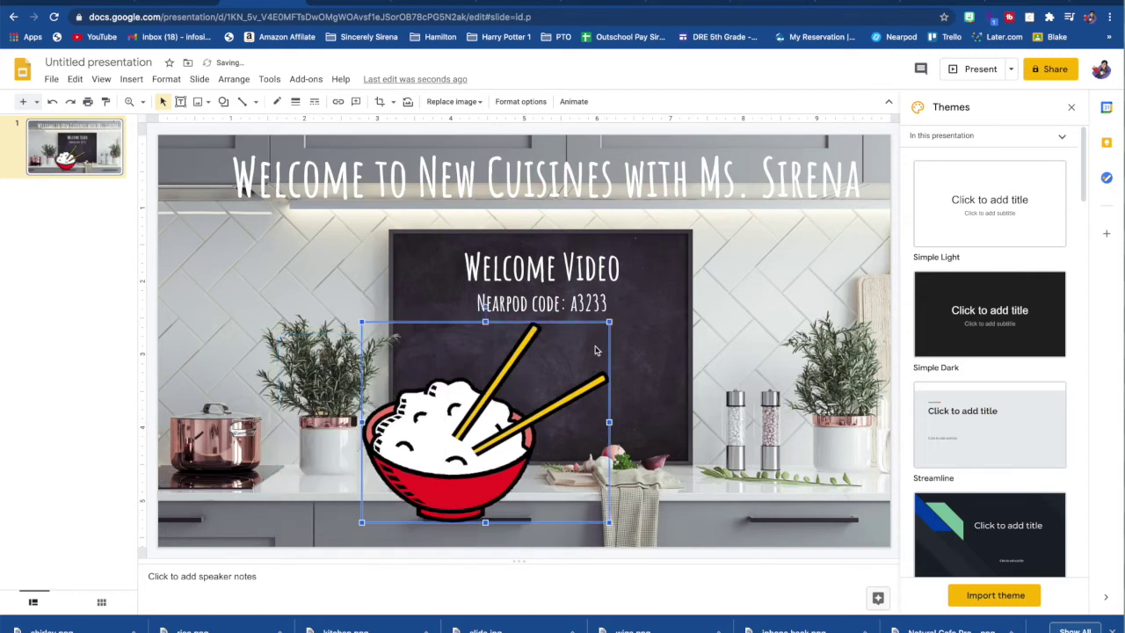
left_click_drag(610, 323, 516, 398)
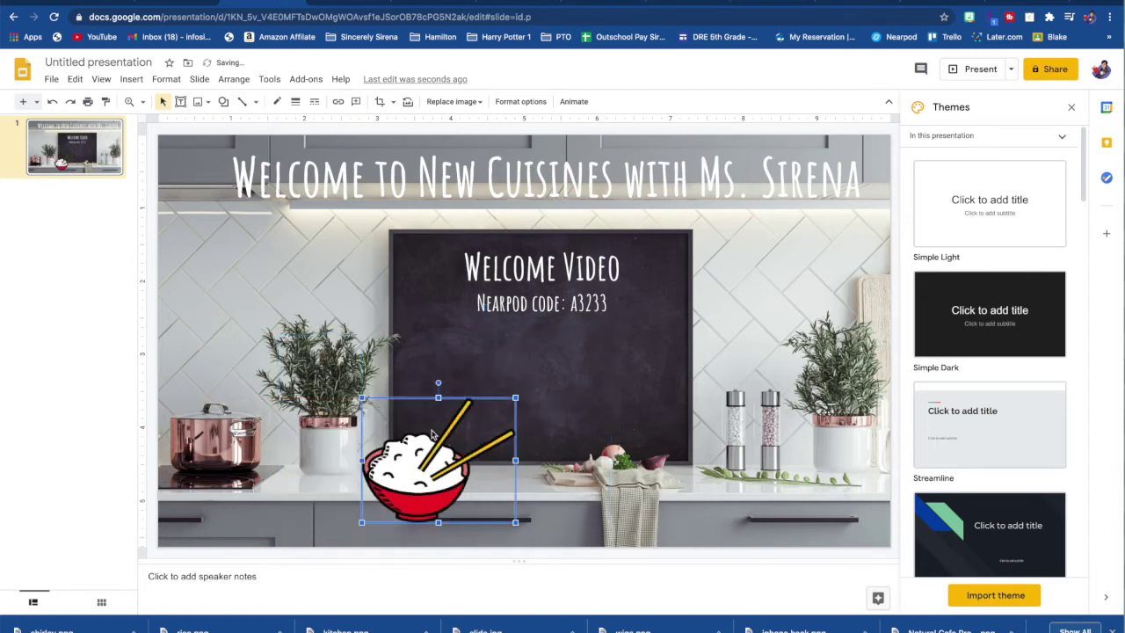
left_click_drag(432, 434, 452, 400)
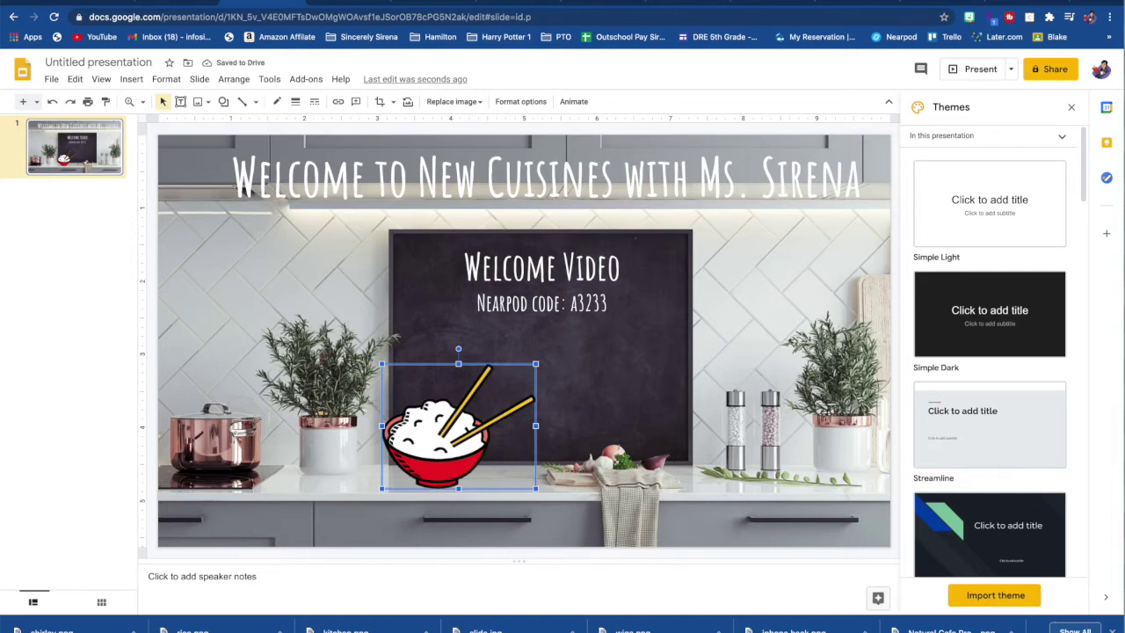
key("Delete")
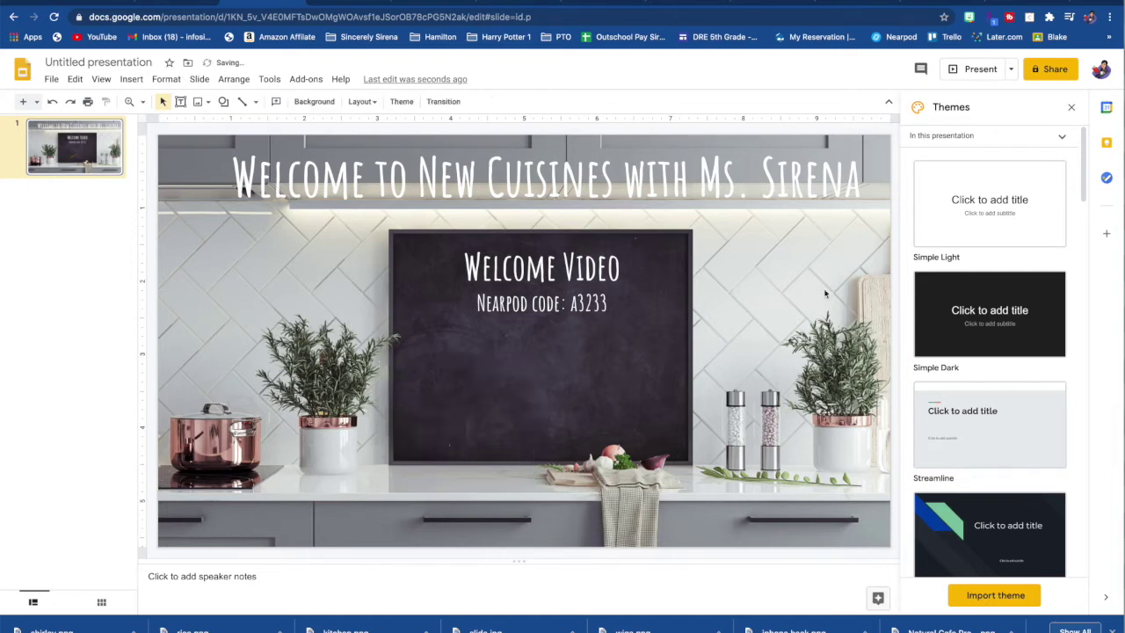
Step: Close the Themes pane of the presentation and switch to the Canva home page
left_click(1072, 107)
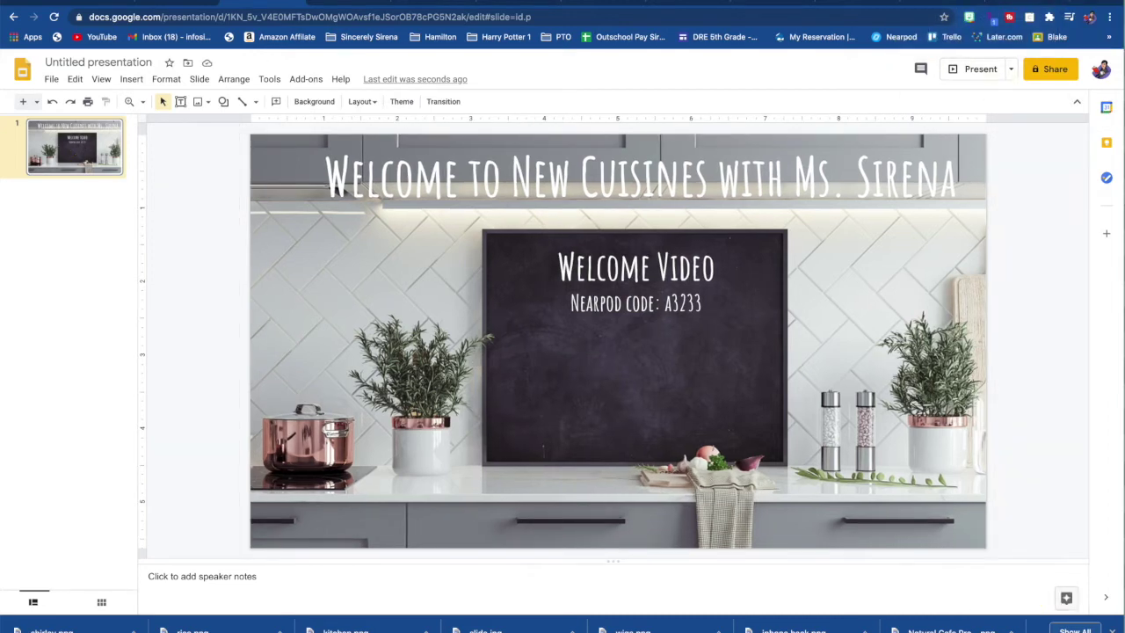
left_click(866, 2)
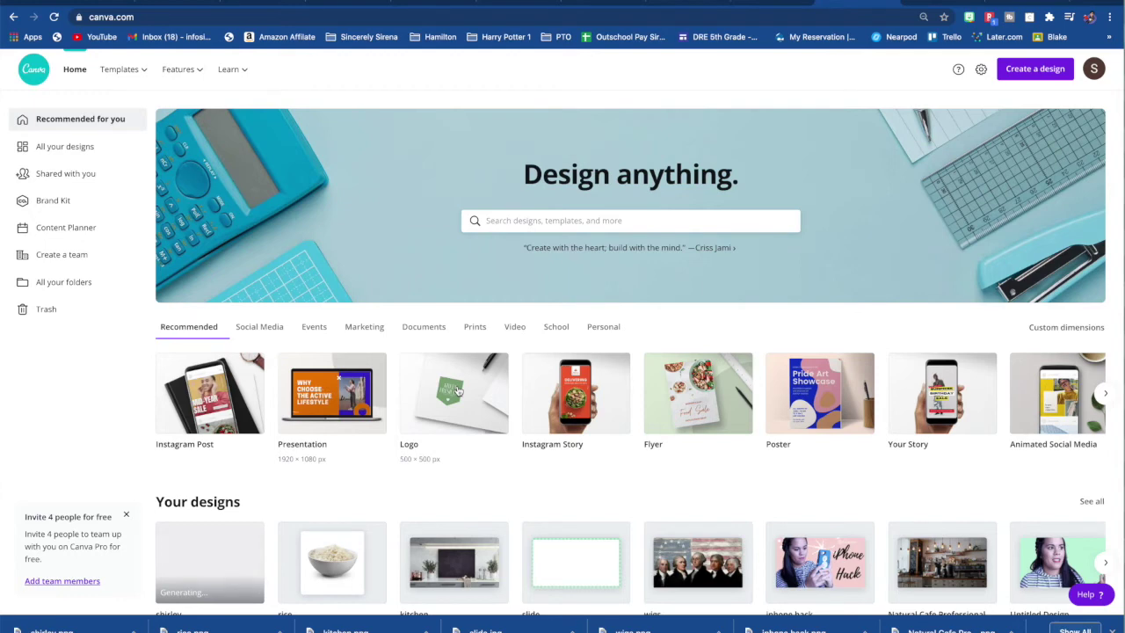
Step: Create a new Logo design in Canva and search its photos for "bowl of white rice"
left_click(457, 385)
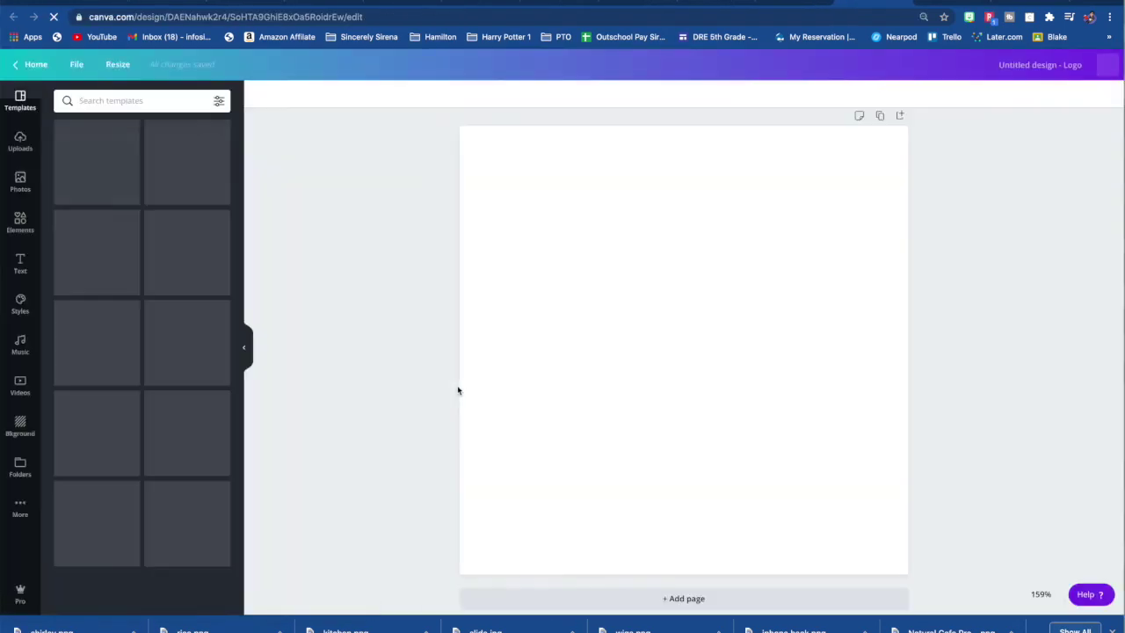
left_click(21, 181)
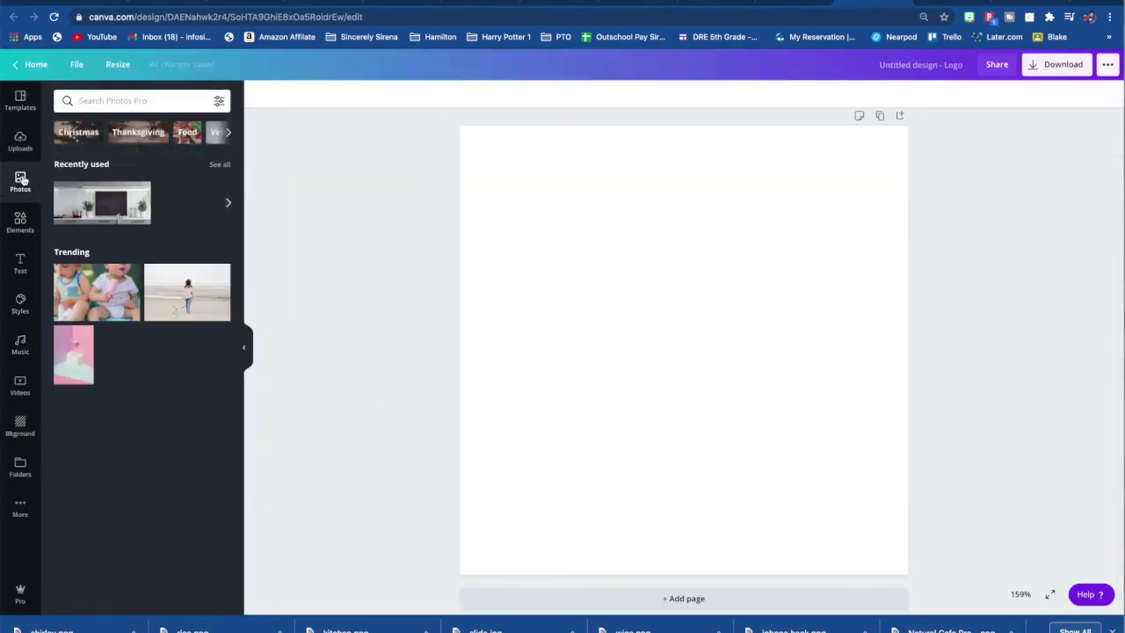
left_click(128, 100)
type("bo")
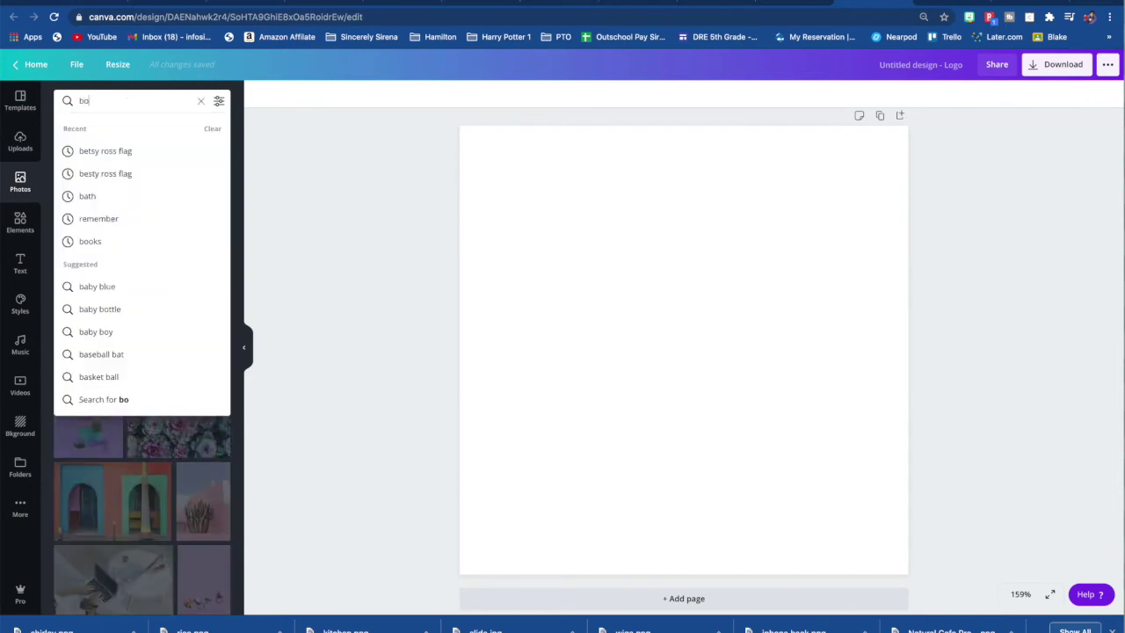
type("wl of white rice")
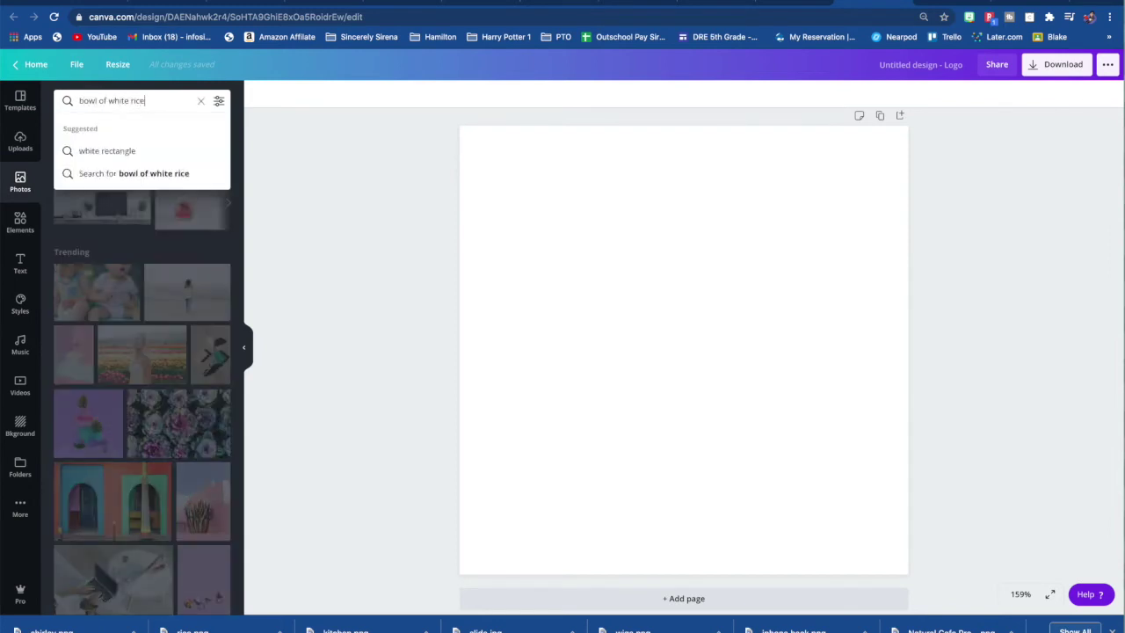
key("Return")
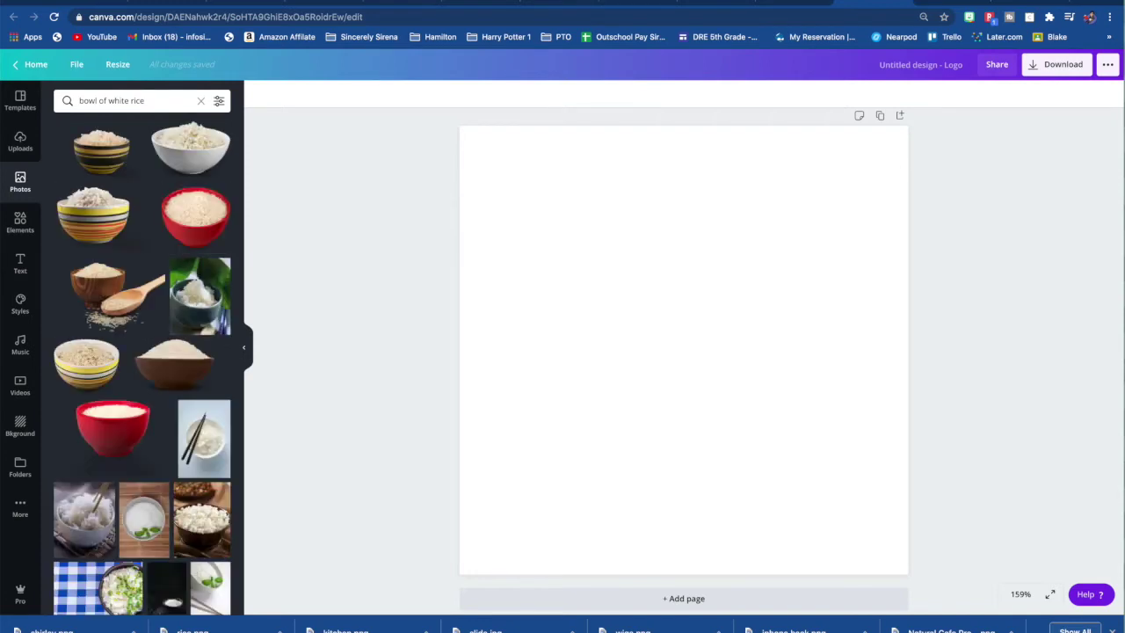
Step: Add the photo of the plain white bowl heaped with white rice to the blank design
scroll(102, 374, "down", 1)
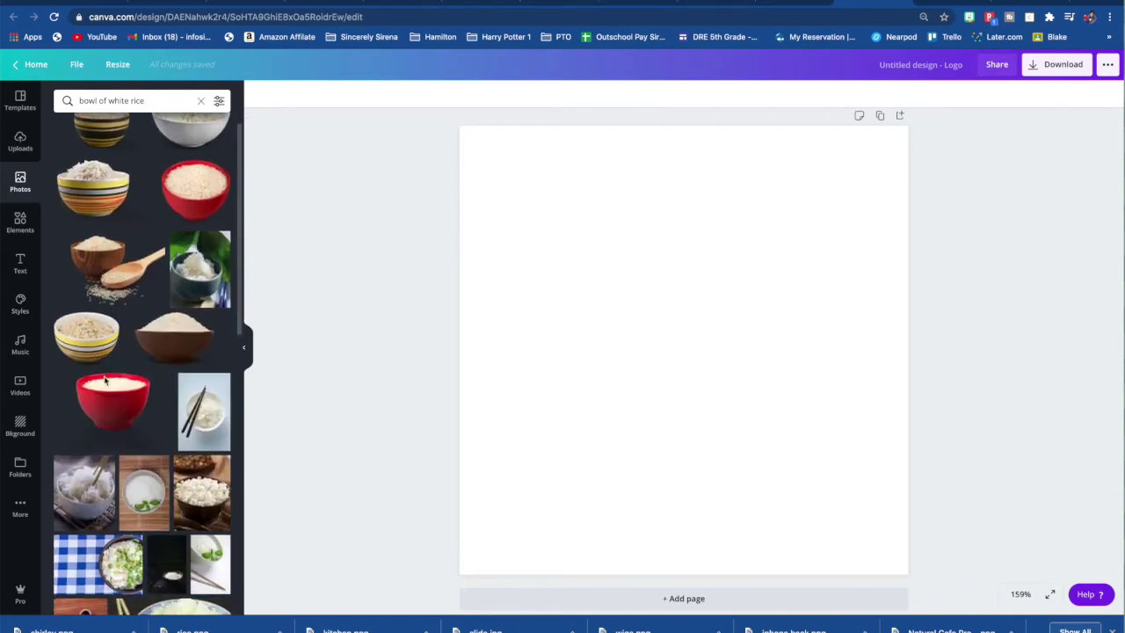
scroll(103, 380, "up", 1)
left_click(183, 147)
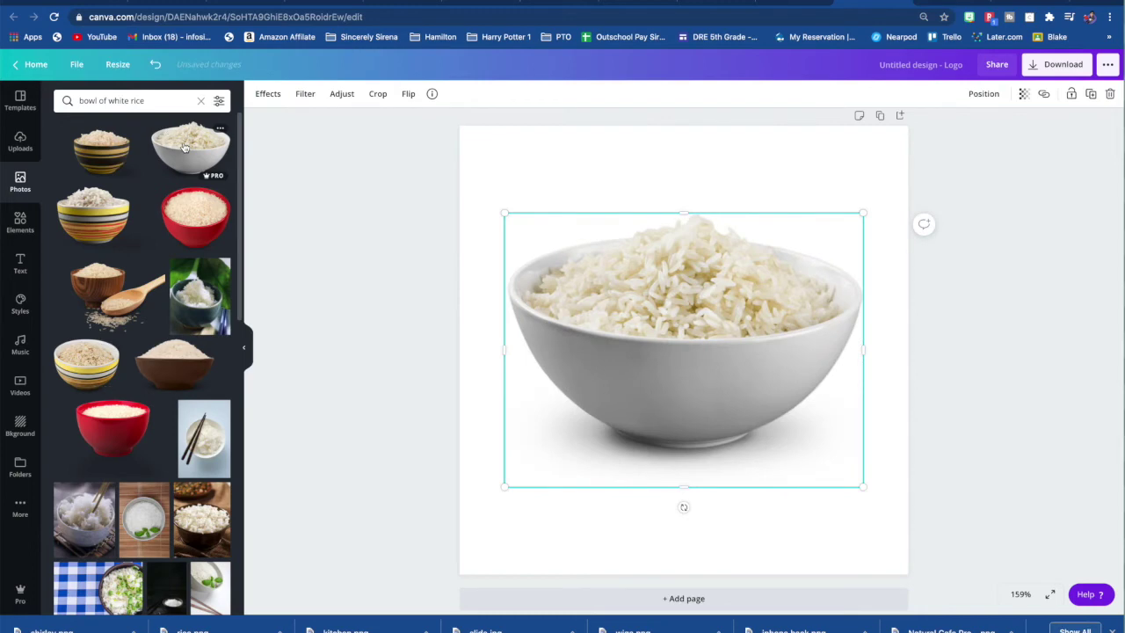
left_click(943, 67)
key("BackSpace")
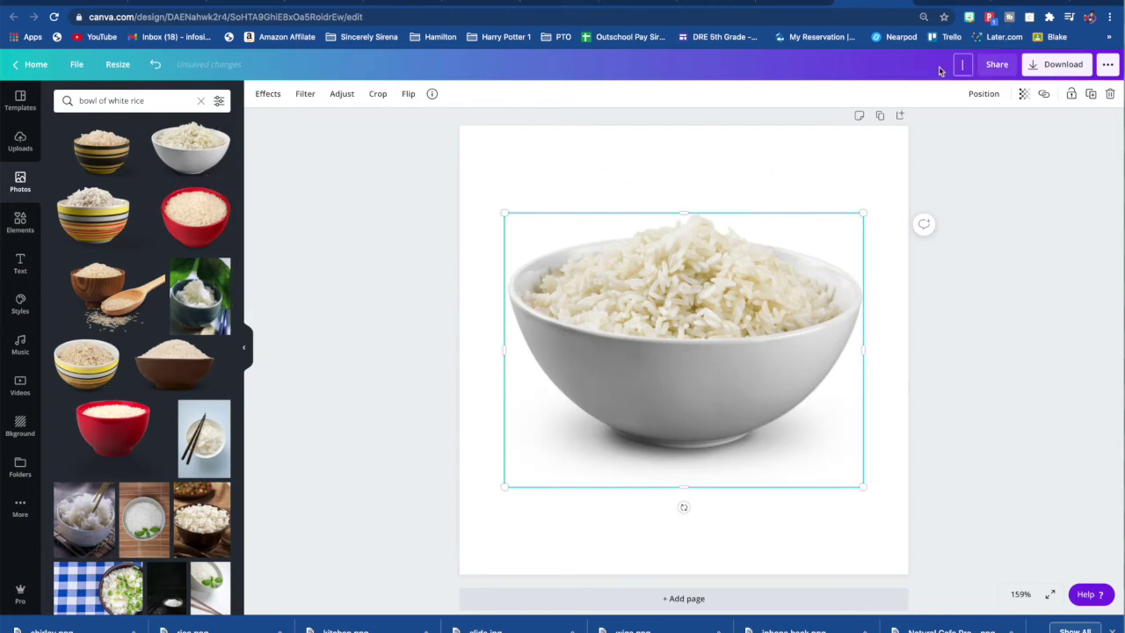
left_click(971, 131)
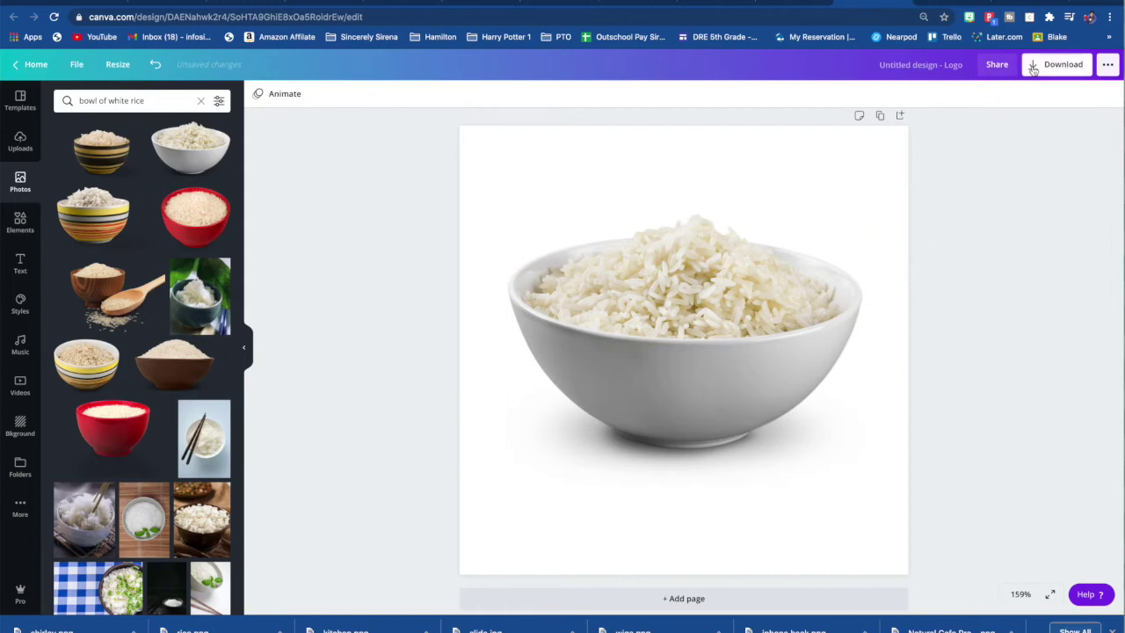
Step: Set up the design's download as a PNG with a transparent background
left_click(1060, 64)
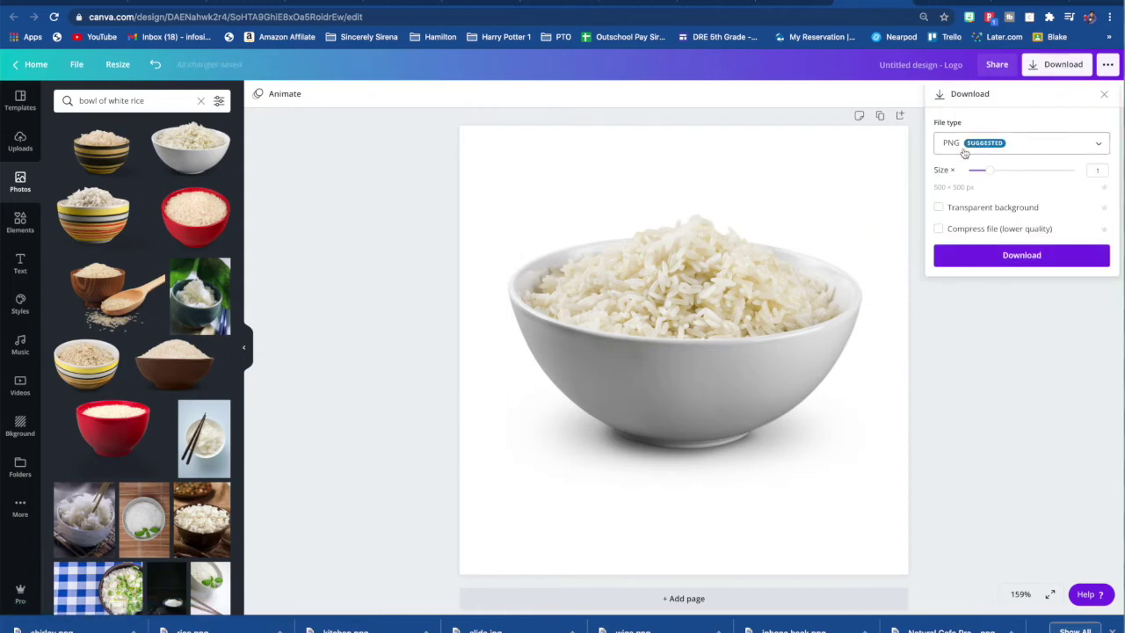
left_click(939, 208)
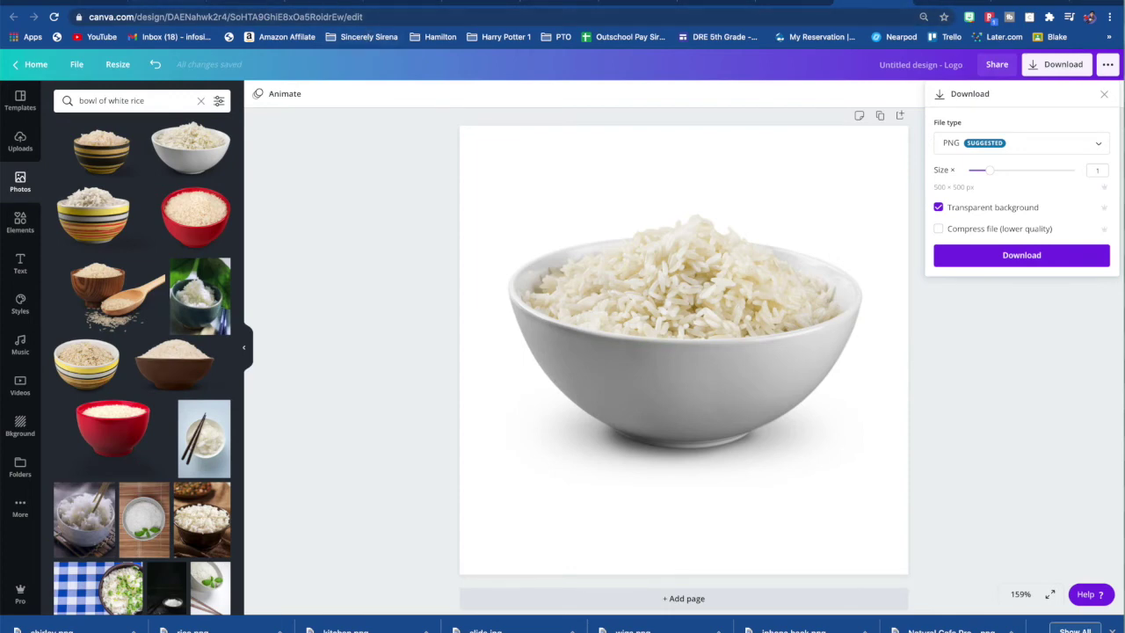
Step: Return to the Google Slides presentation and add the white rice bowl image from the Downloads folder to the kitchen slide
left_click(167, 5)
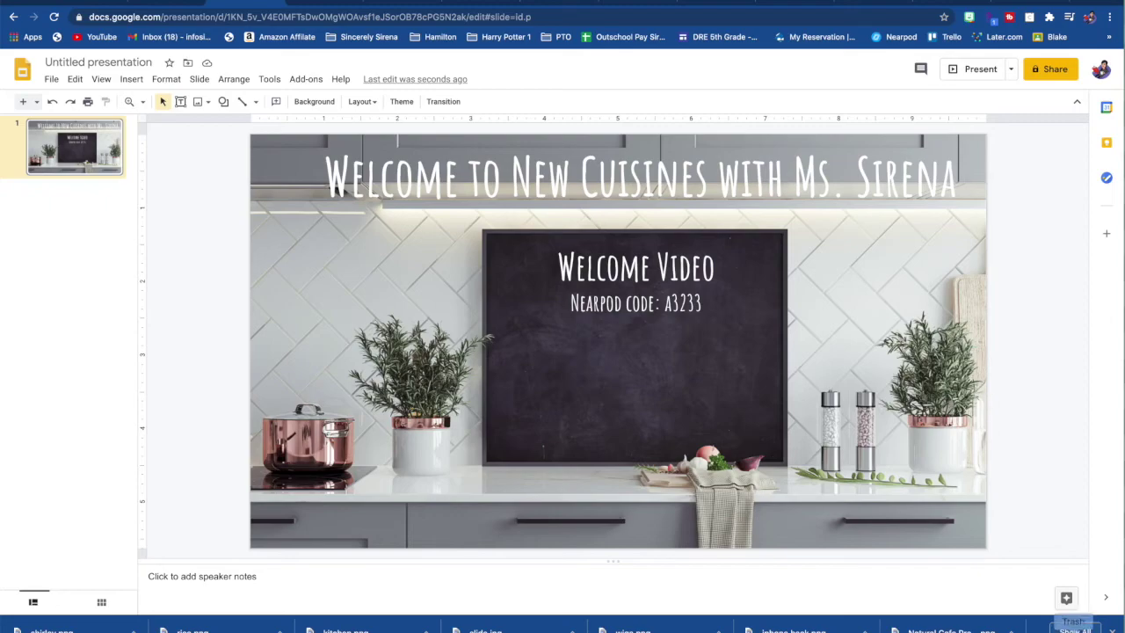
mouse_move(1073, 628)
left_click(927, 628)
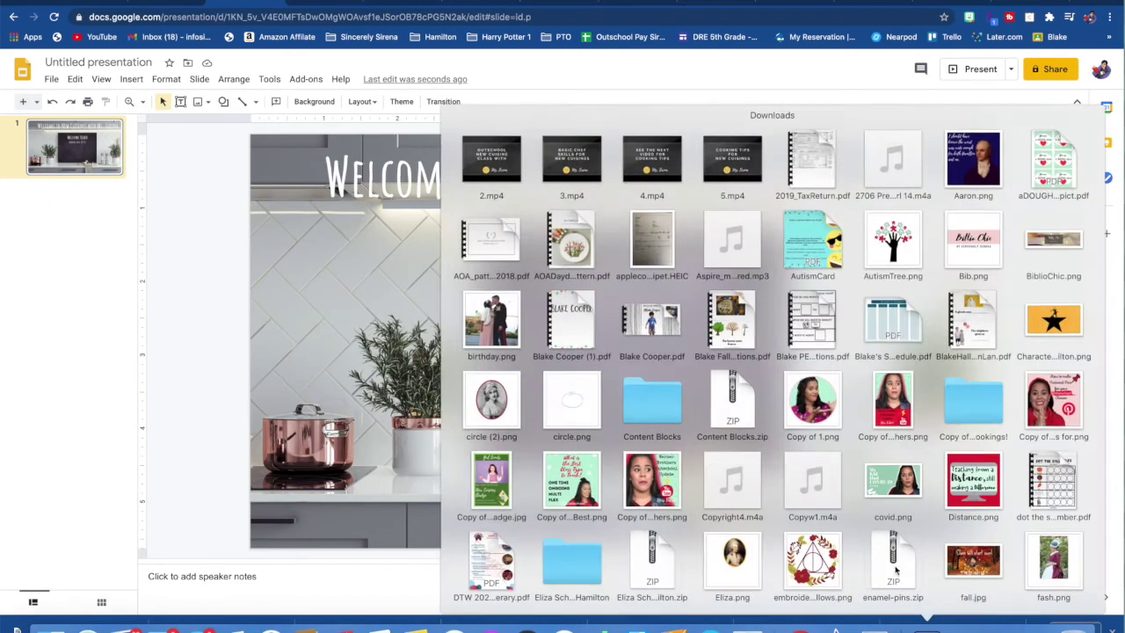
scroll(858, 390, "down", 15)
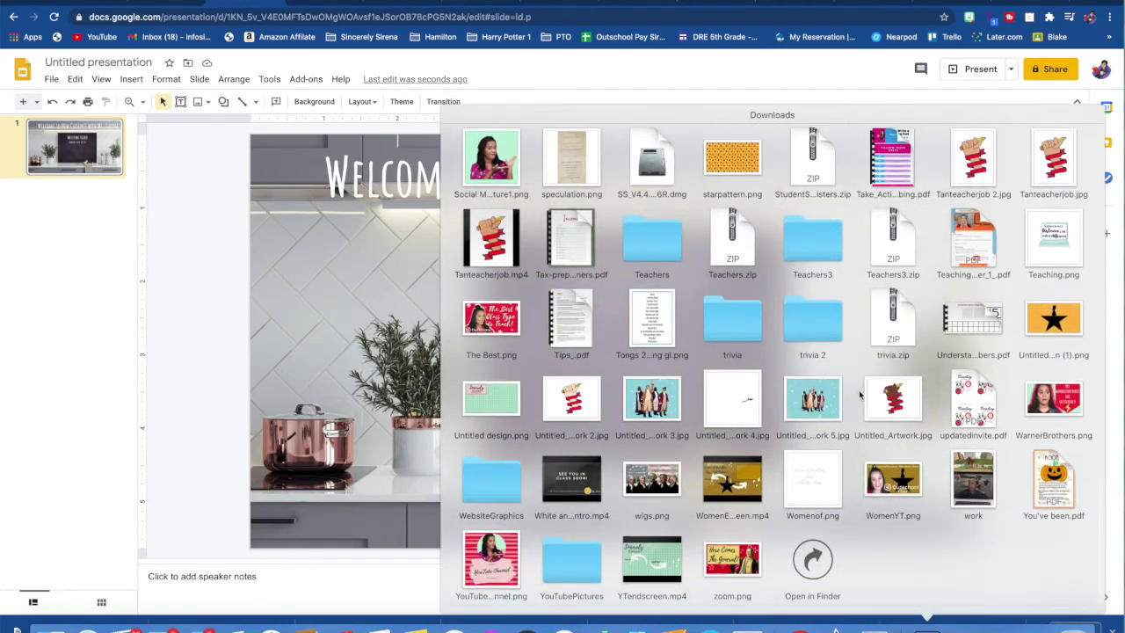
key("Escape")
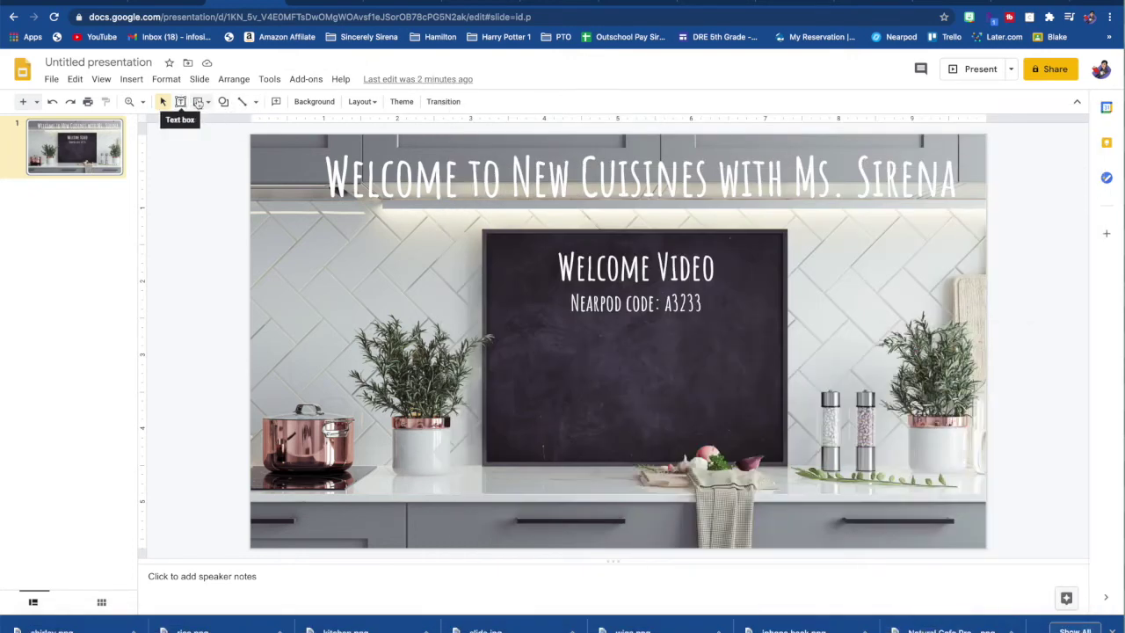
left_click(200, 103)
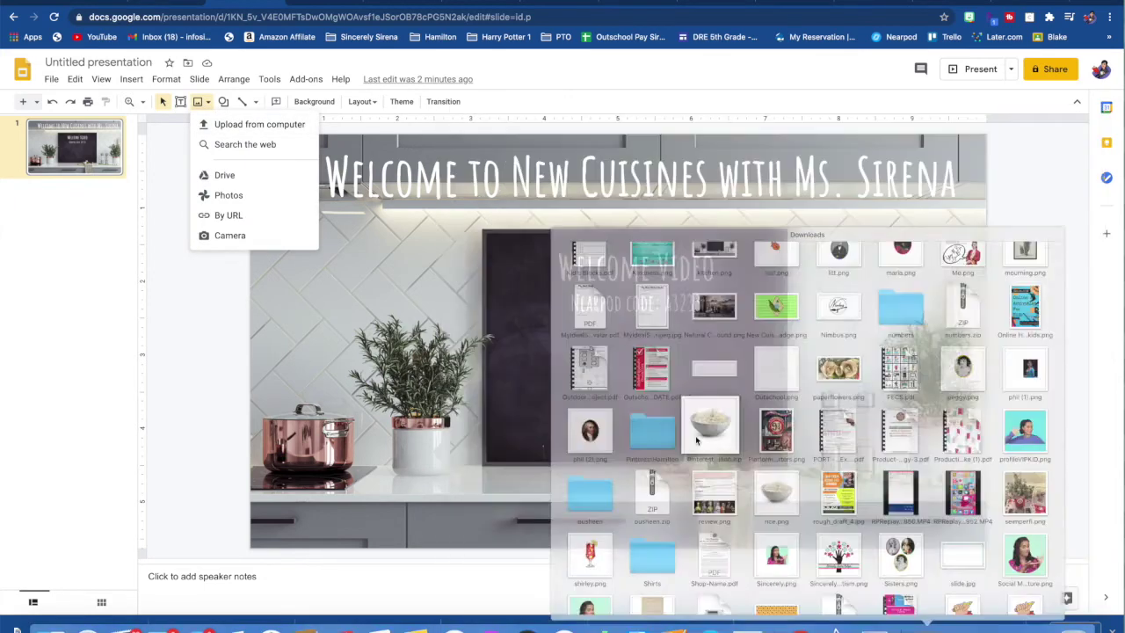
left_click_drag(695, 436, 533, 411)
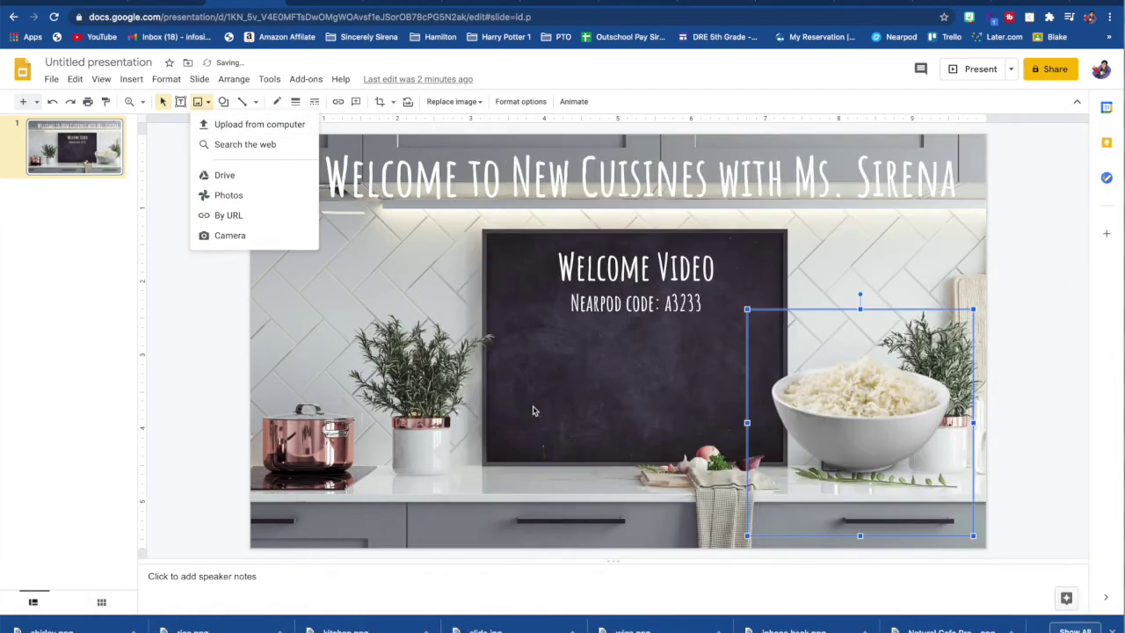
Step: Shrink the white rice bowl and place it on the counter in front of the blackboard's lower left corner
left_click_drag(853, 397, 554, 407)
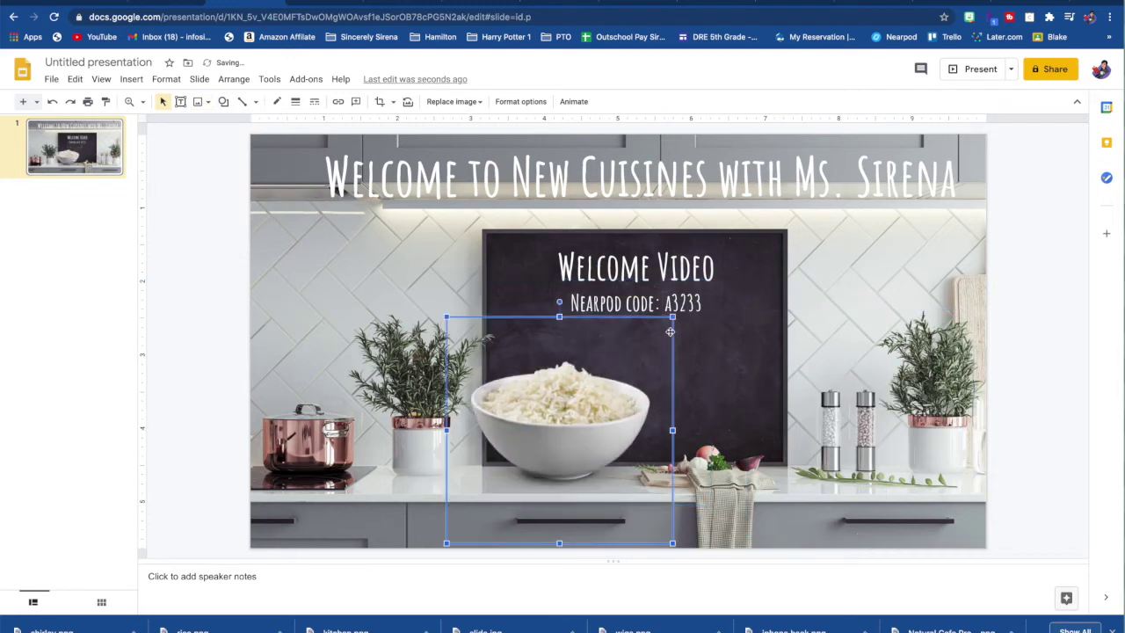
left_click_drag(673, 317, 603, 382)
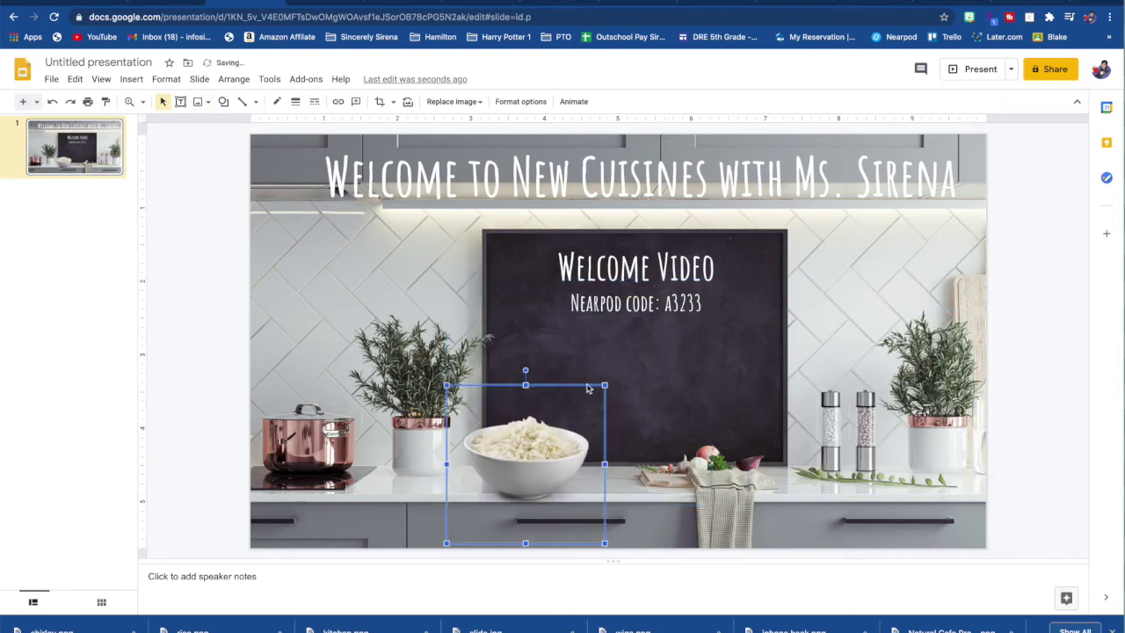
left_click_drag(543, 408, 550, 400)
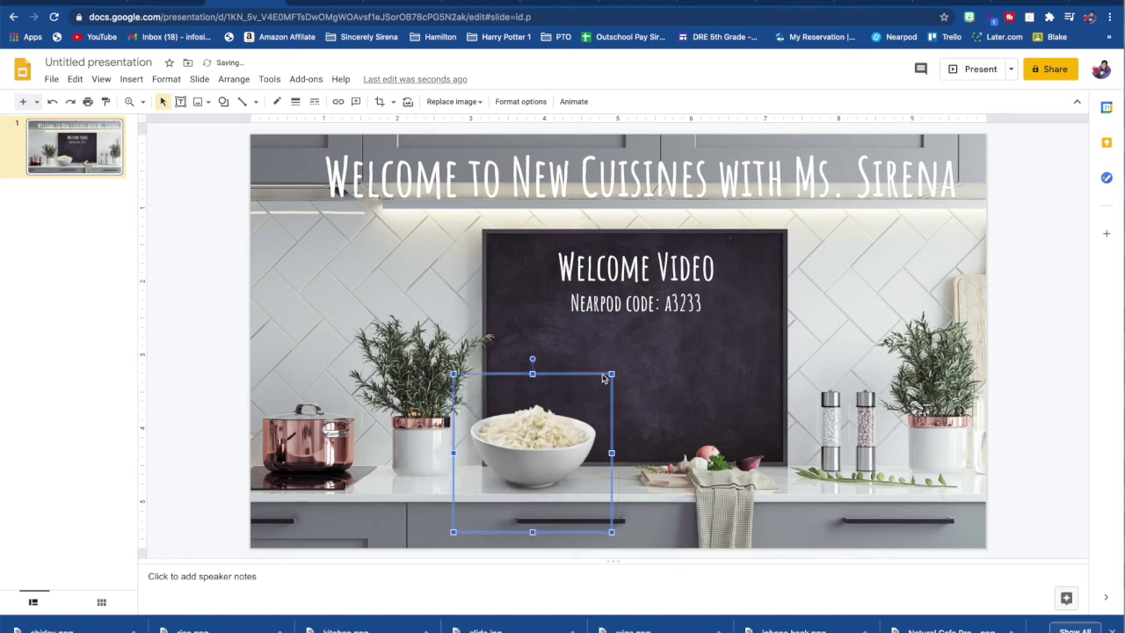
left_click_drag(613, 374, 592, 393)
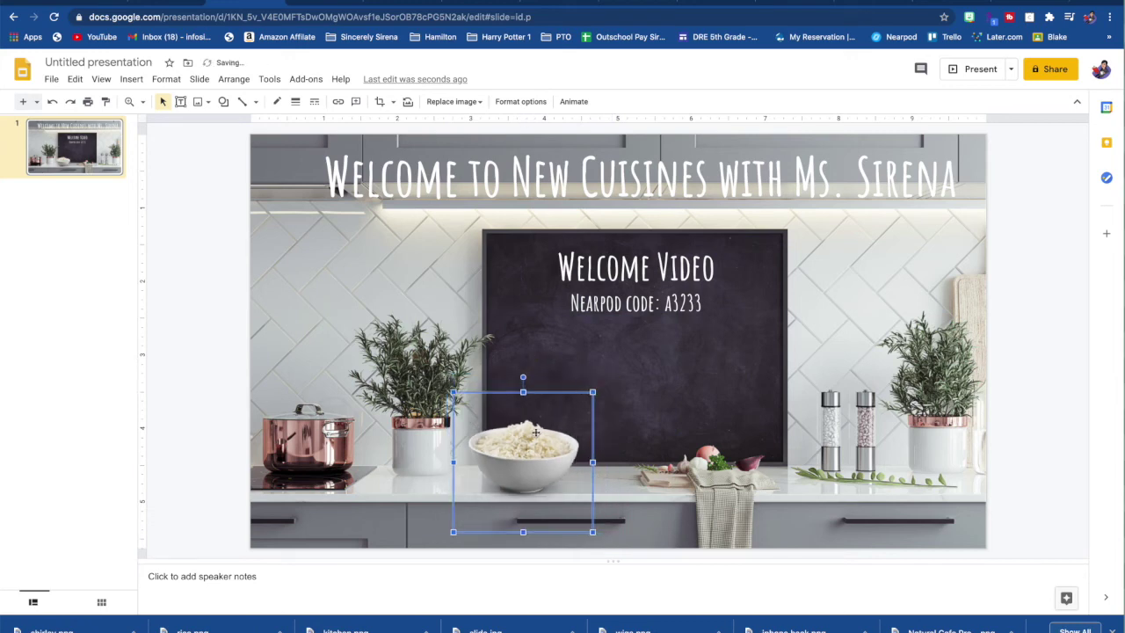
left_click_drag(537, 435, 552, 432)
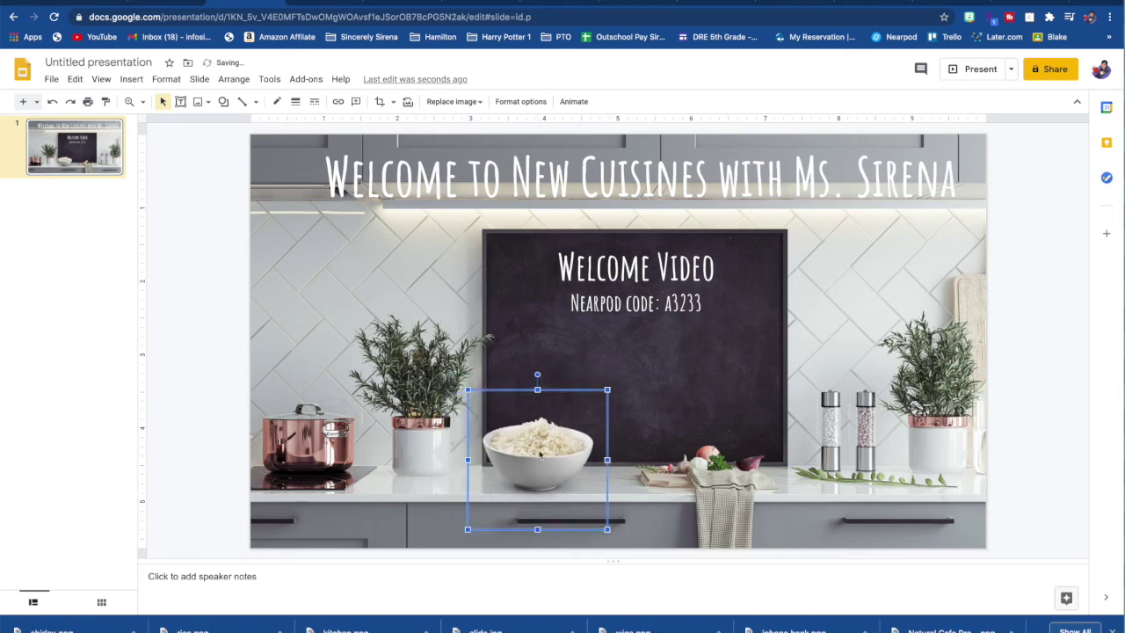
left_click(529, 331)
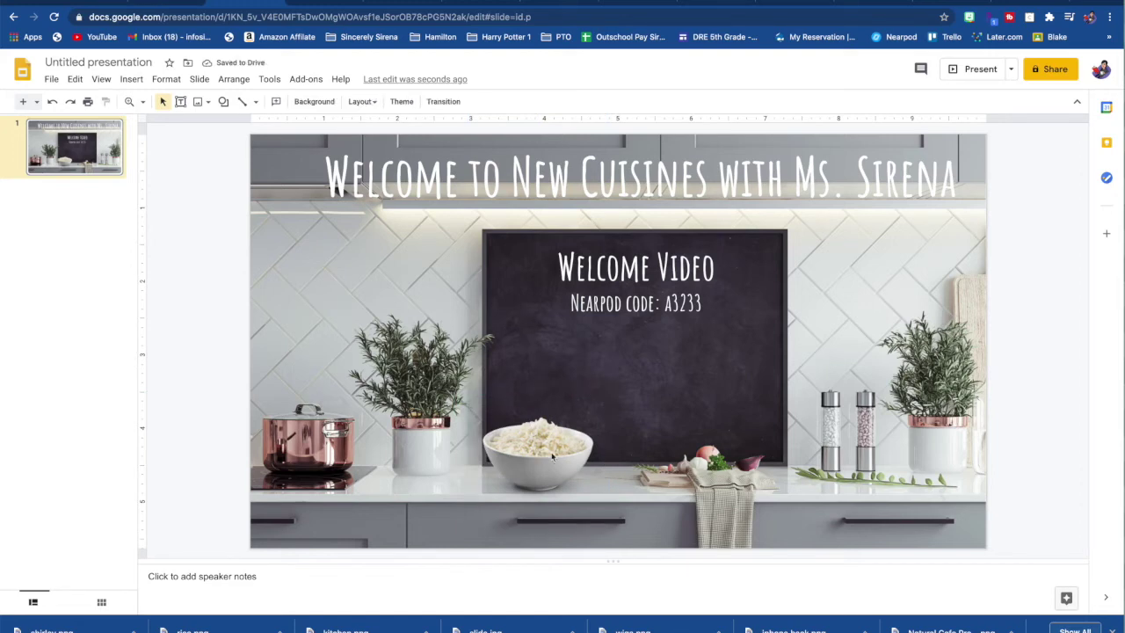
Step: Draw a rectangle shape covering the white rice bowl on the counter
left_click(223, 101)
mouse_move(243, 130)
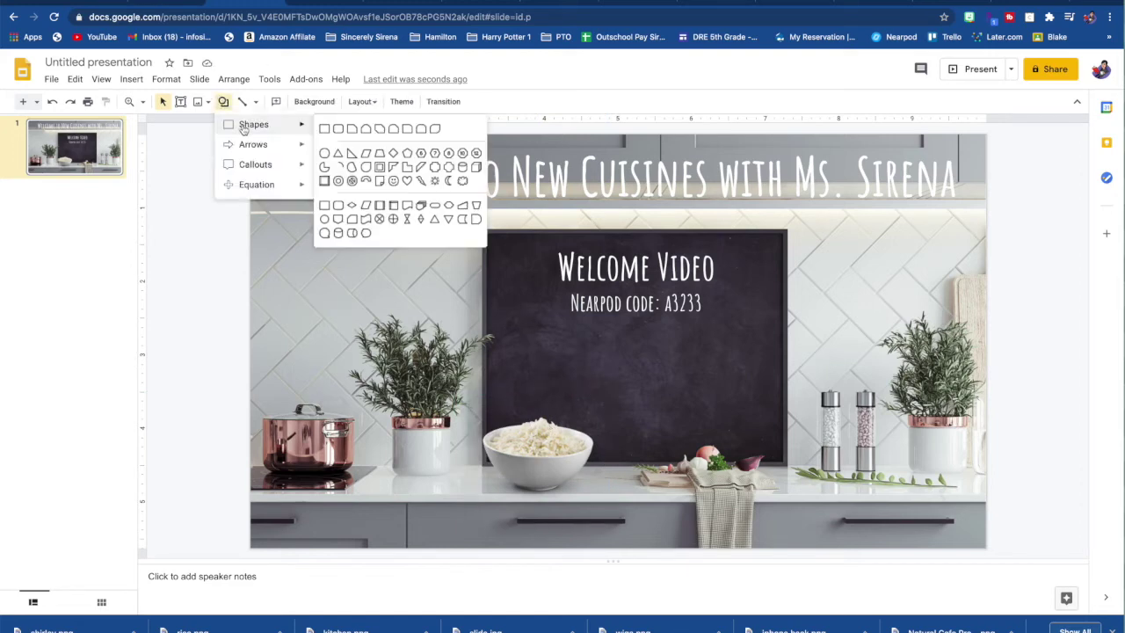
left_click(323, 129)
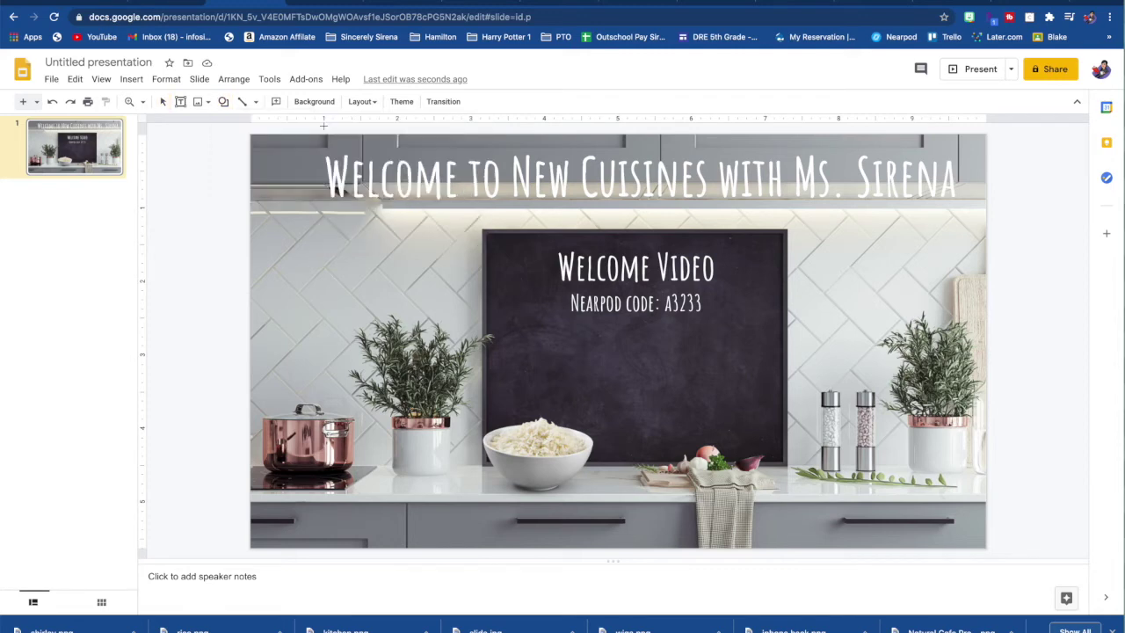
mouse_move(488, 420)
left_mouse_down()
mouse_move(548, 480)
mouse_move(593, 450)
left_mouse_up()
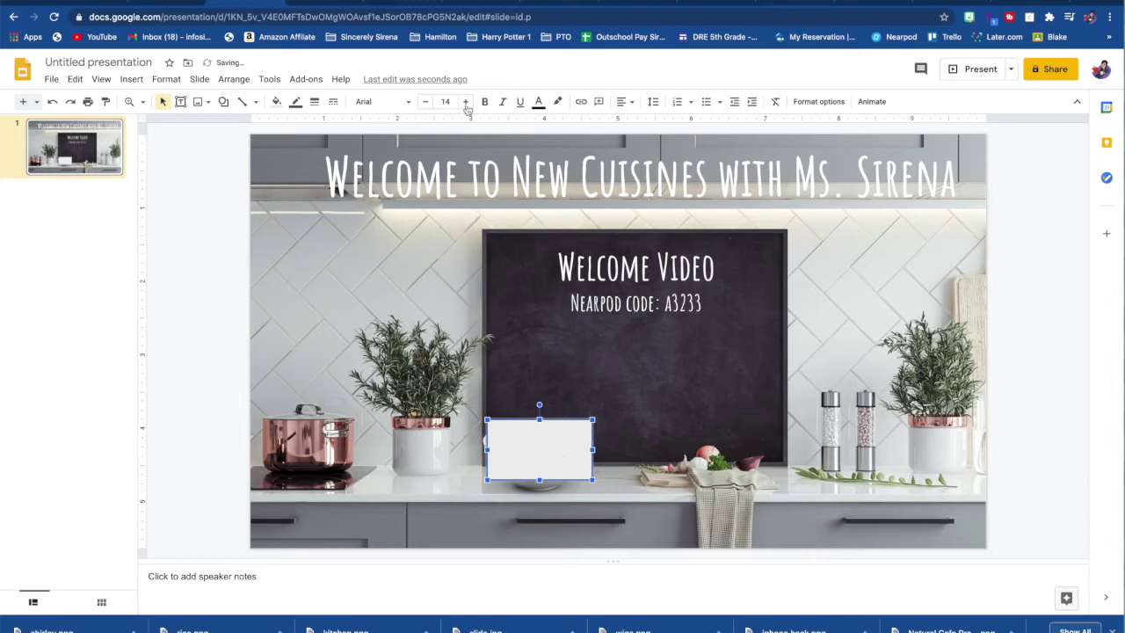
Step: Make the rectangle's fill and border transparent and nudge it slightly down and left over the rice bowl
left_click(276, 101)
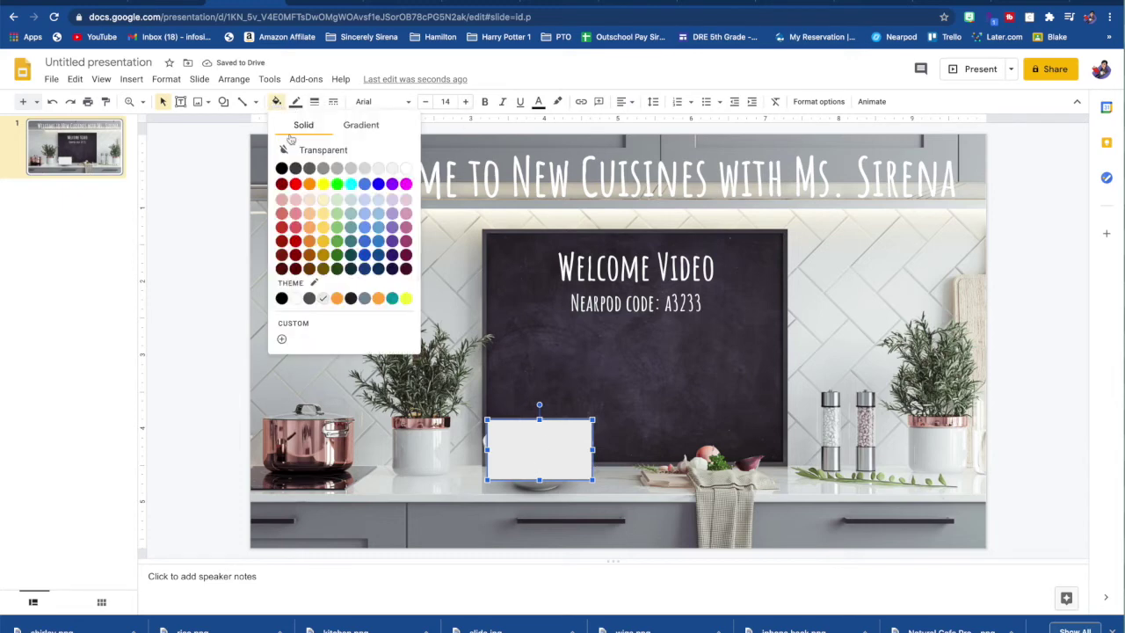
left_click(290, 141)
left_click(297, 103)
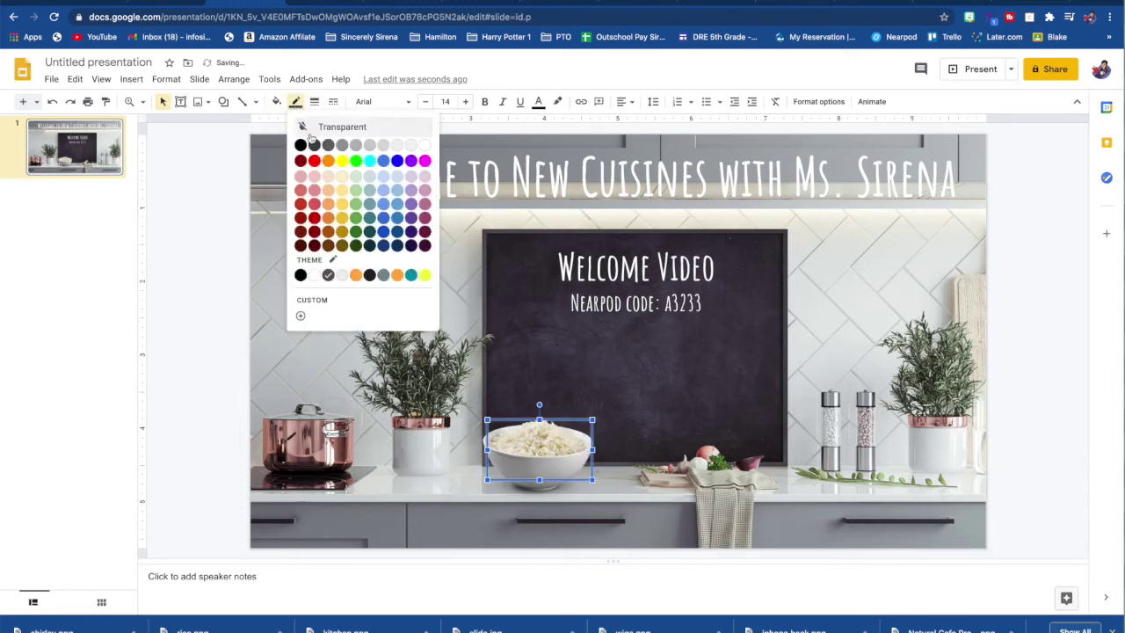
left_click(308, 126)
left_click(458, 326)
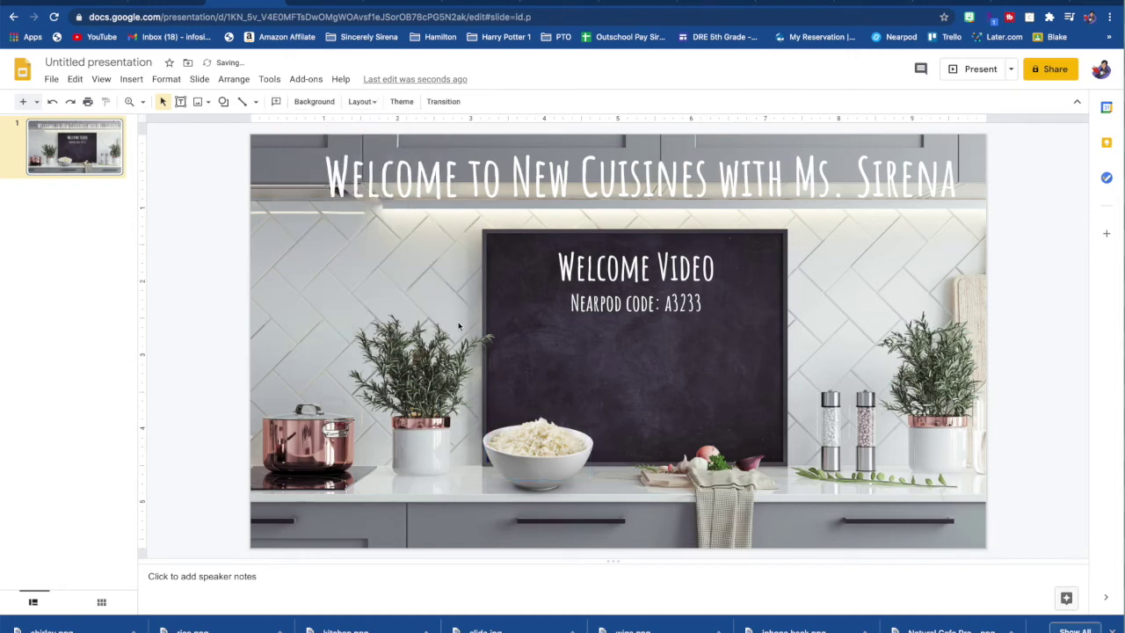
left_click(536, 457)
left_click_drag(540, 455, 538, 458)
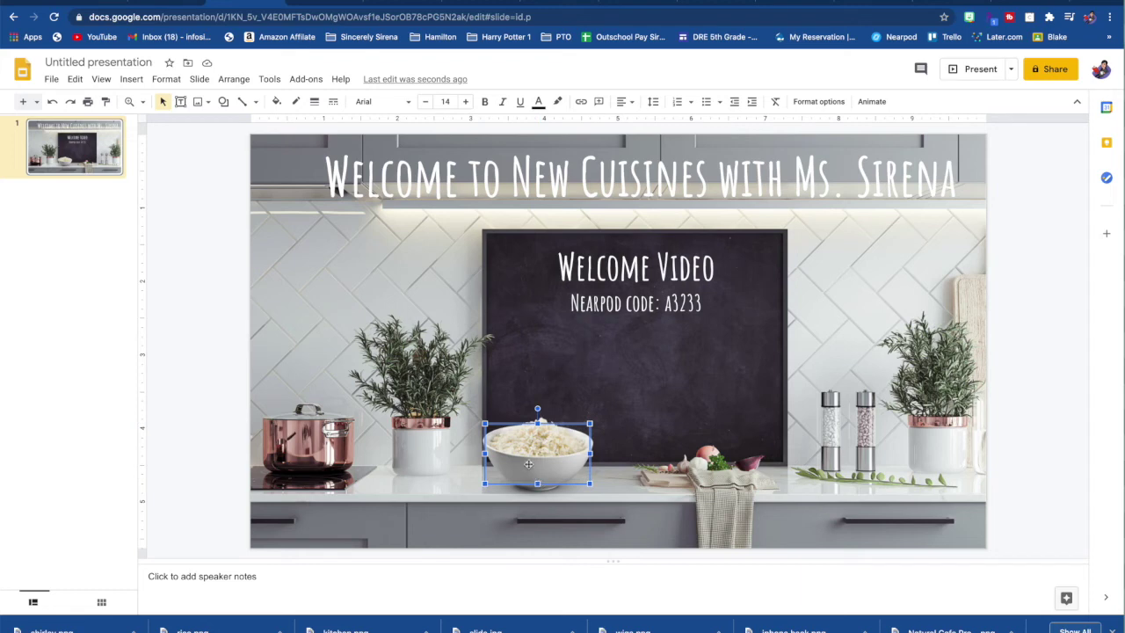
Step: Copy the share link of the YouTube video "How To Make White Rice" and return to the Google Slides presentation
left_click(559, 3)
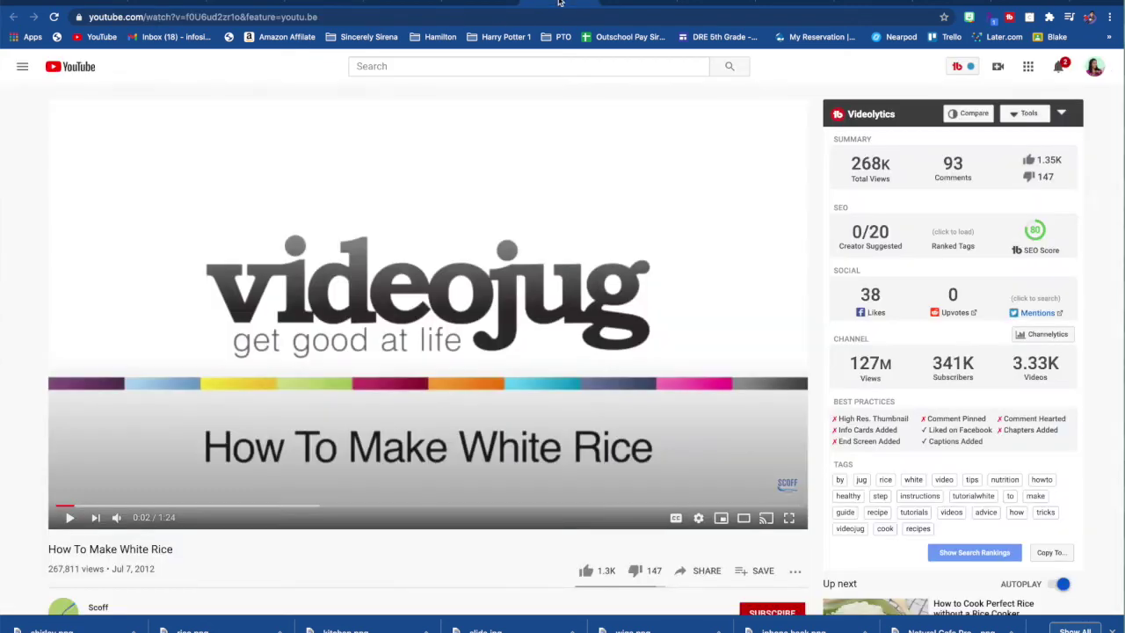
scroll(439, 550, "down", 1)
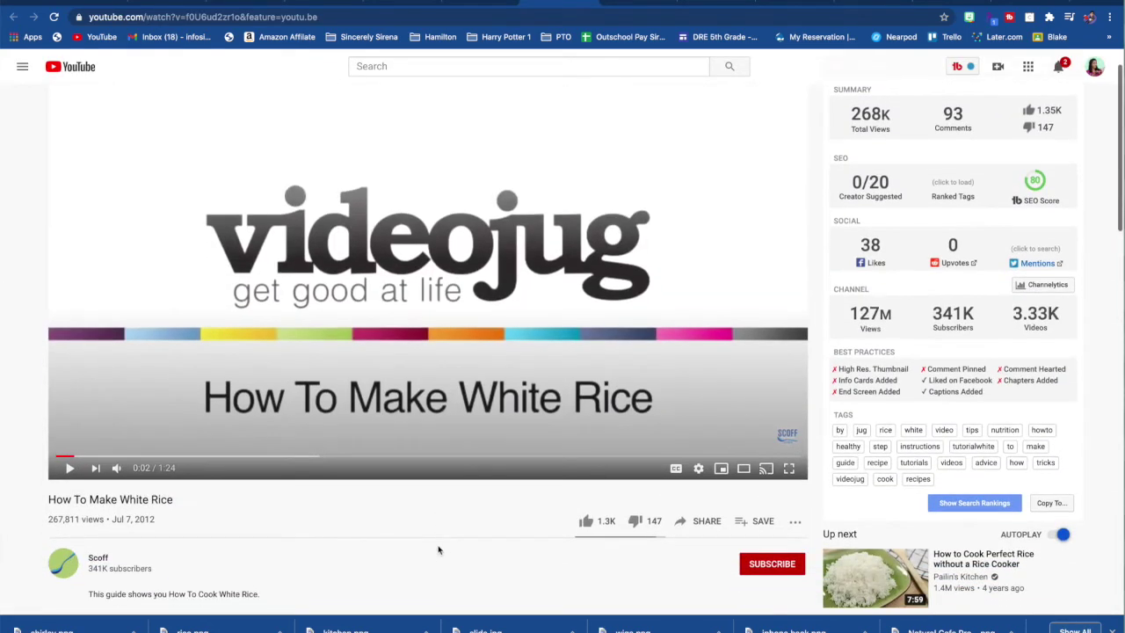
left_click(688, 522)
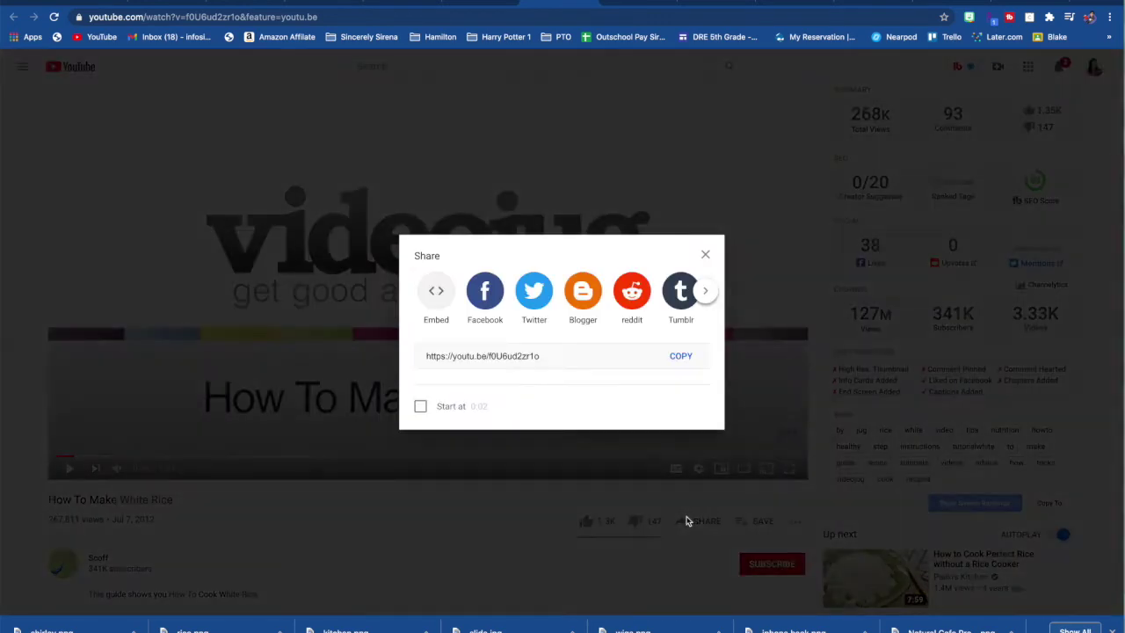
left_click(678, 359)
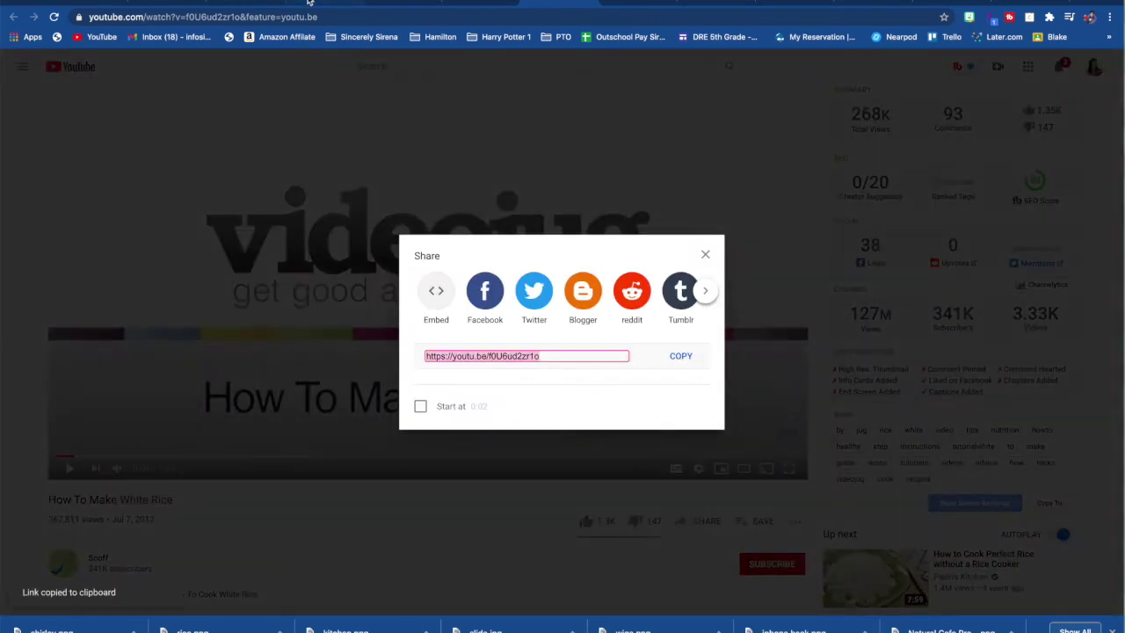
left_click(308, 3)
left_click(237, 2)
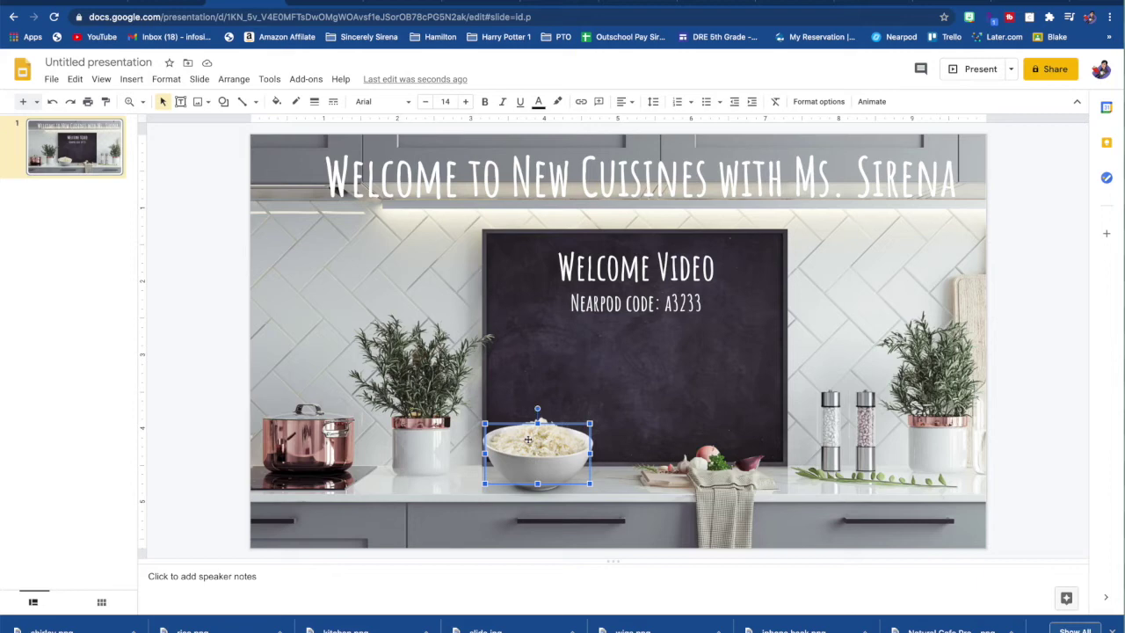
Step: Link the transparent rectangle over the white rice bowl to the copied YouTube video address
right_click(529, 443)
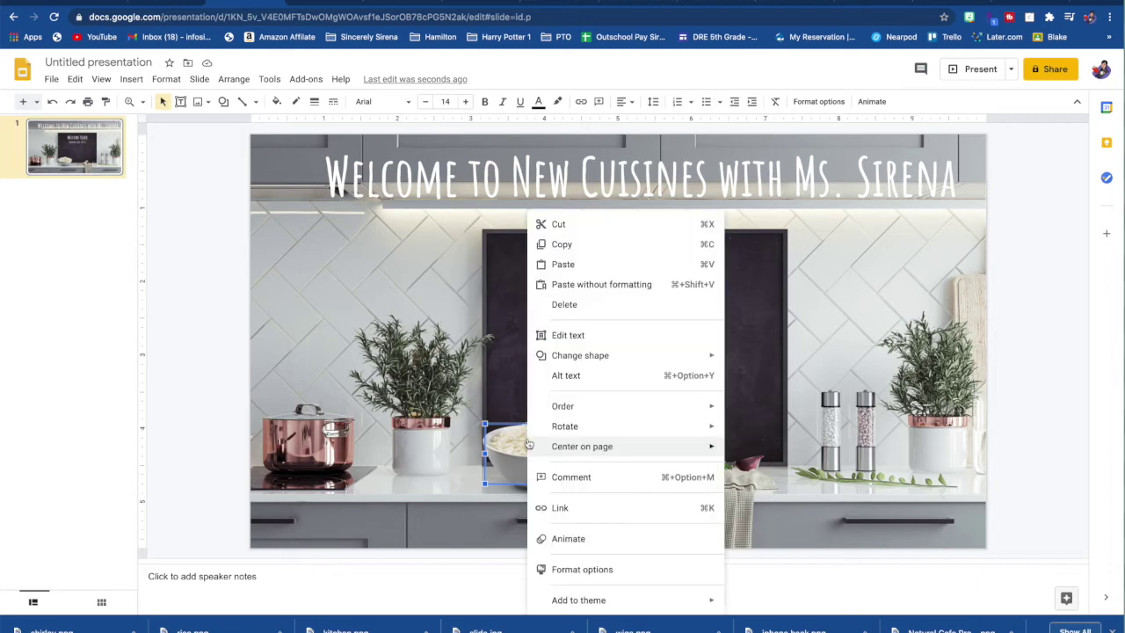
left_click(573, 507)
key("ctrl+v")
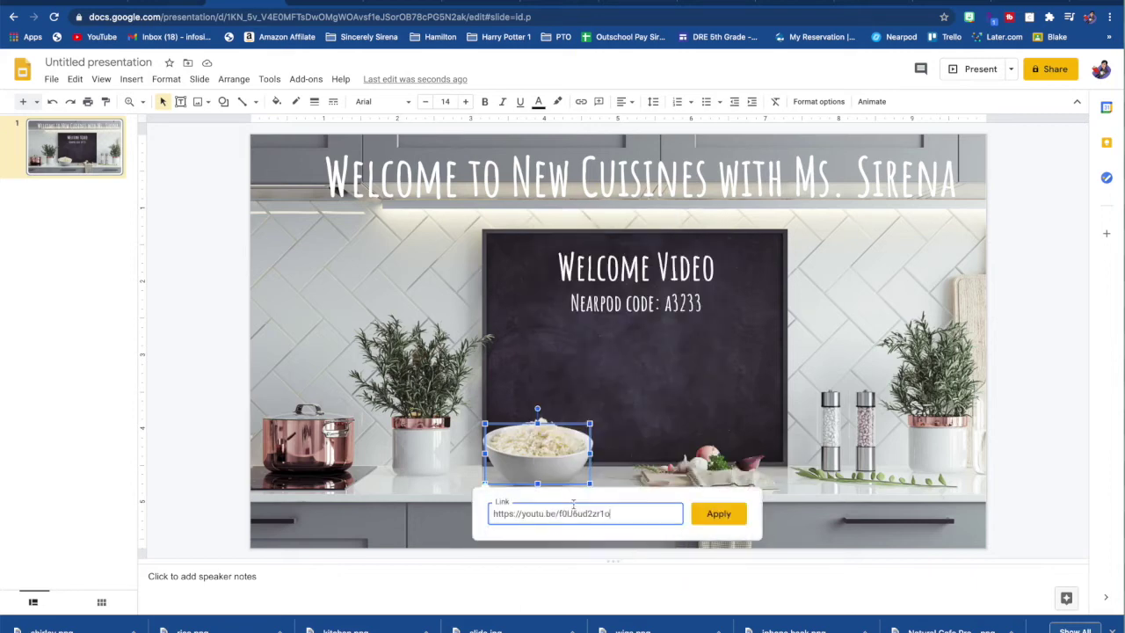
left_click(712, 514)
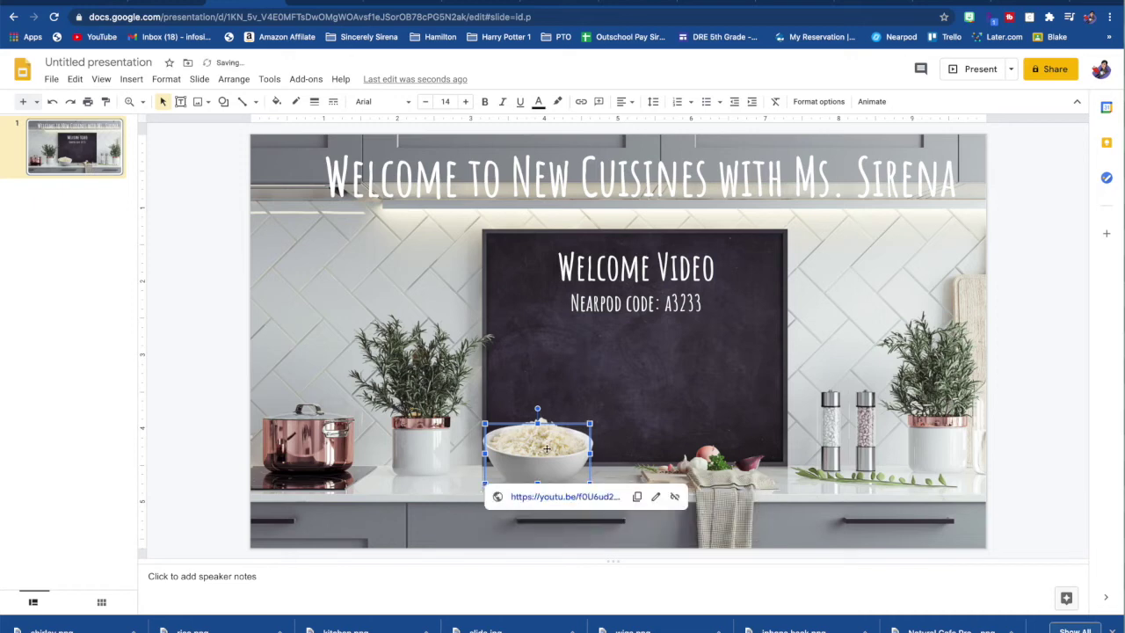
left_click(531, 374)
left_click(532, 440)
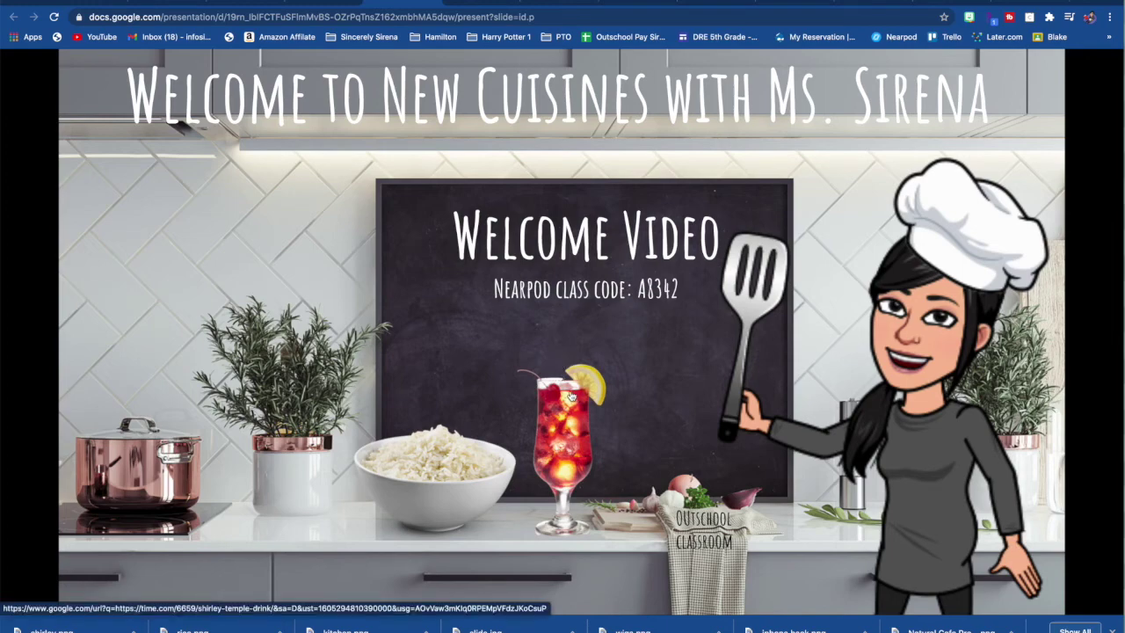
Step: Test the link on the red drink in the presented example slide and return to that slide
left_click(569, 398)
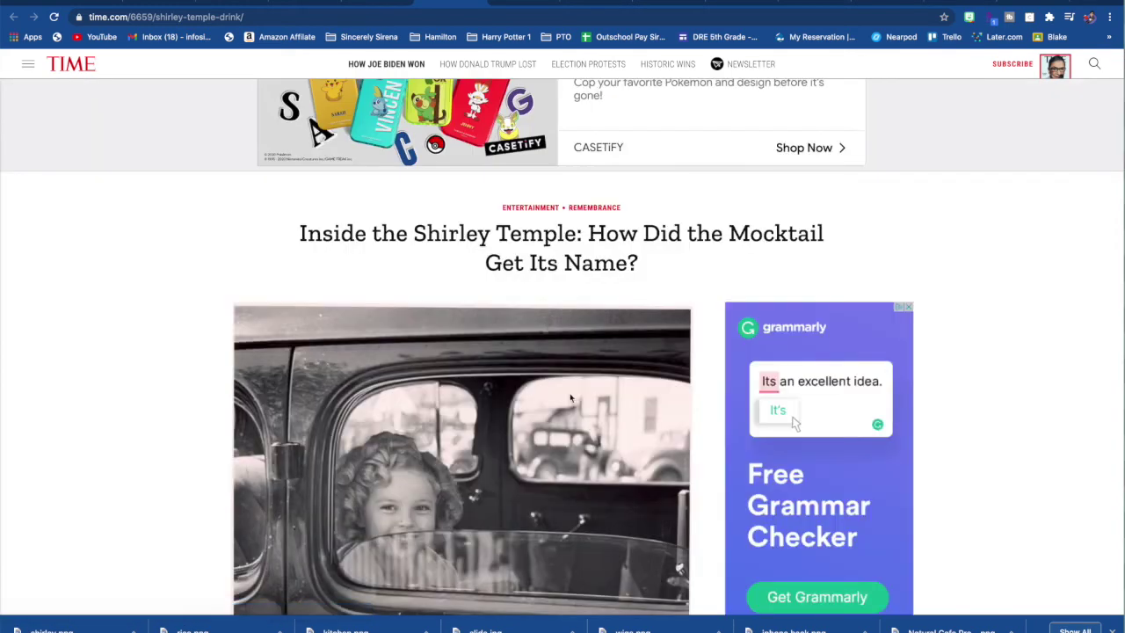
left_click(379, 2)
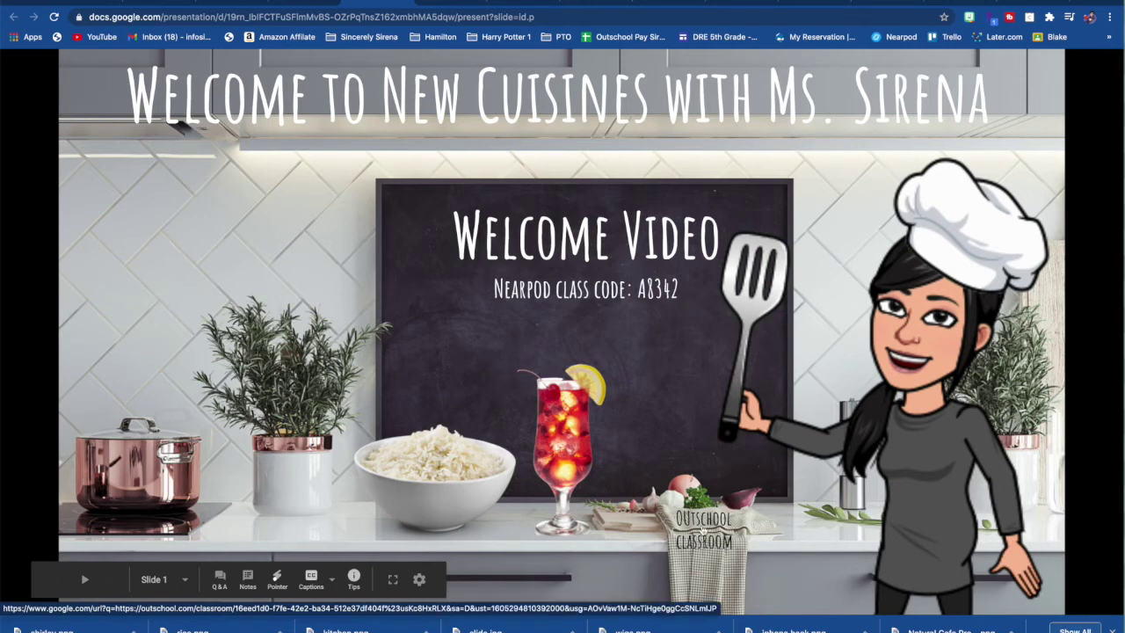
Step: Open the Outschool classroom page from the example slide's towel label and copy its web address
left_click(703, 529)
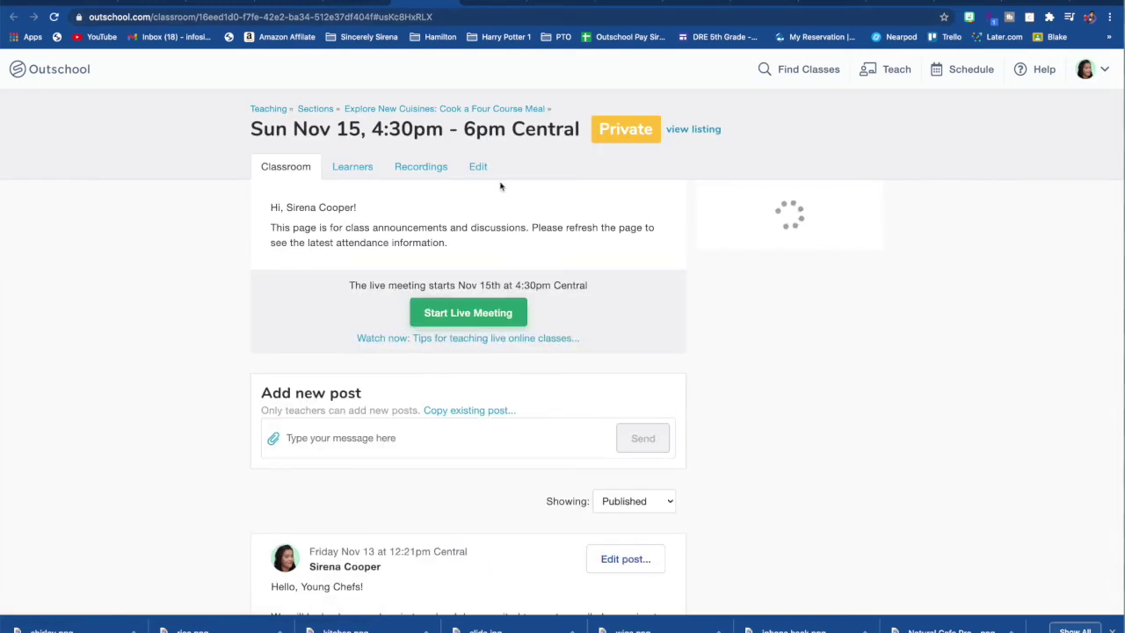
scroll(204, 403, "down", 1)
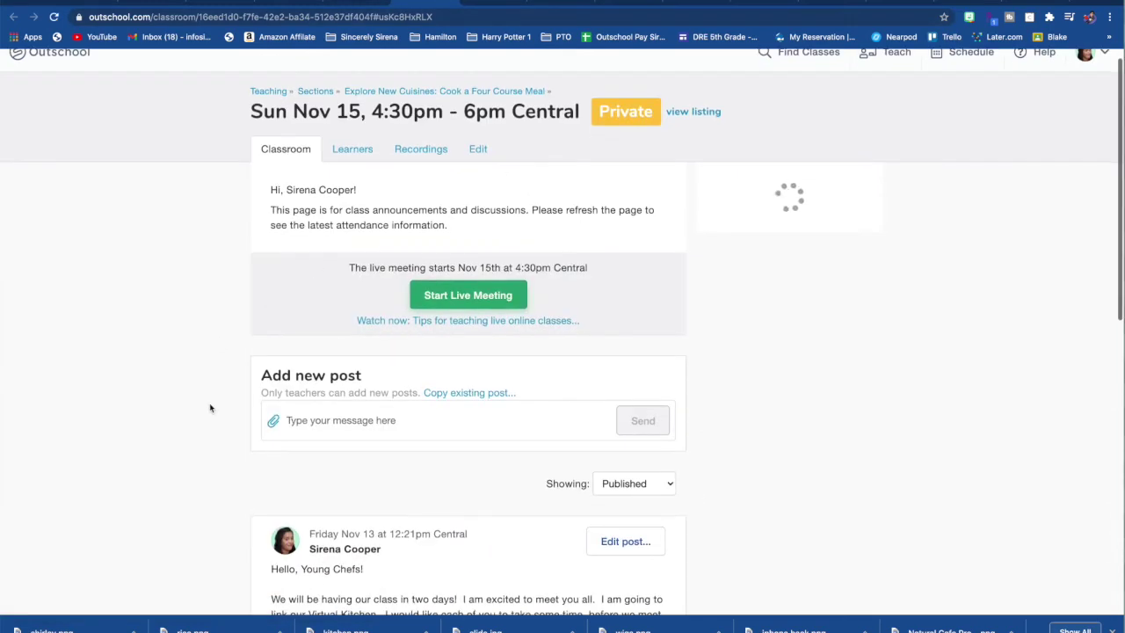
scroll(209, 408, "up", 1)
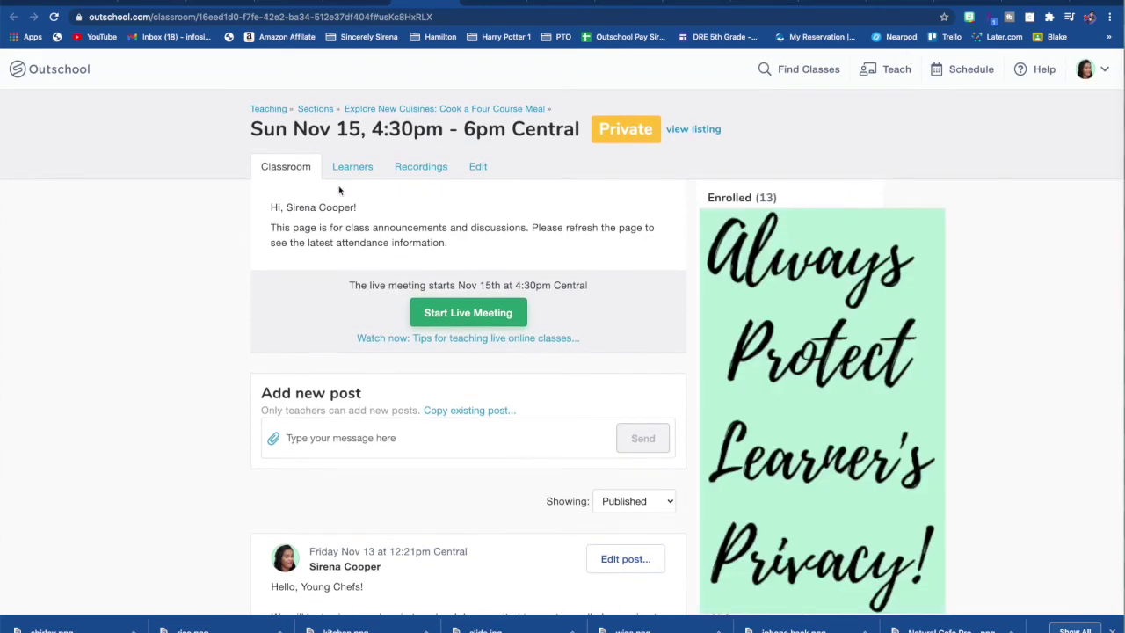
left_click(368, 14)
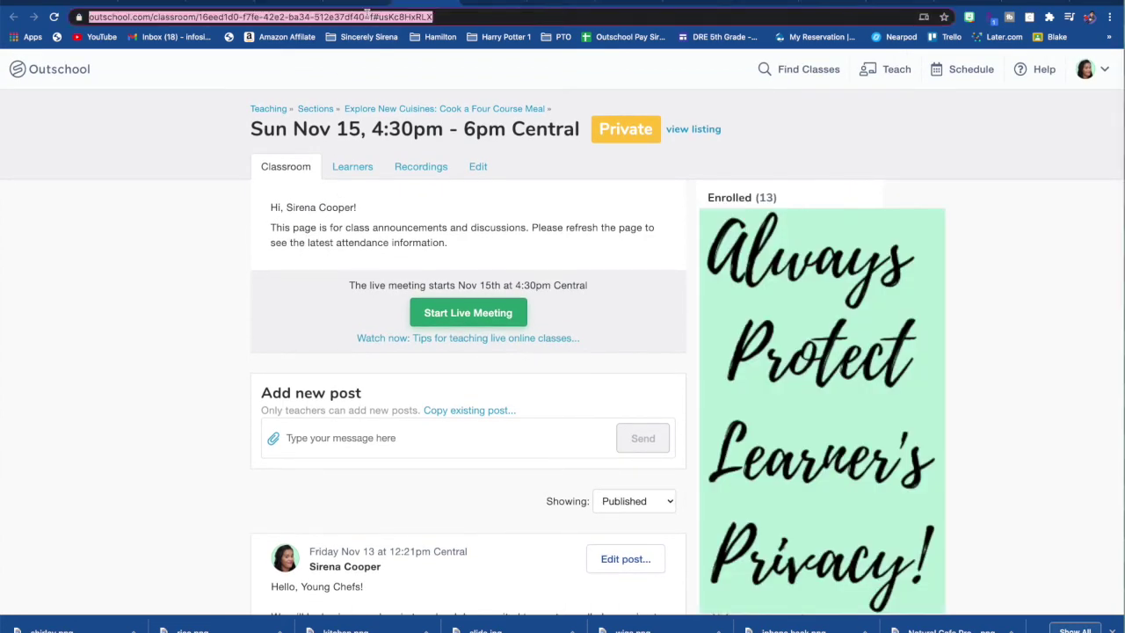
right_click(368, 14)
left_click(421, 107)
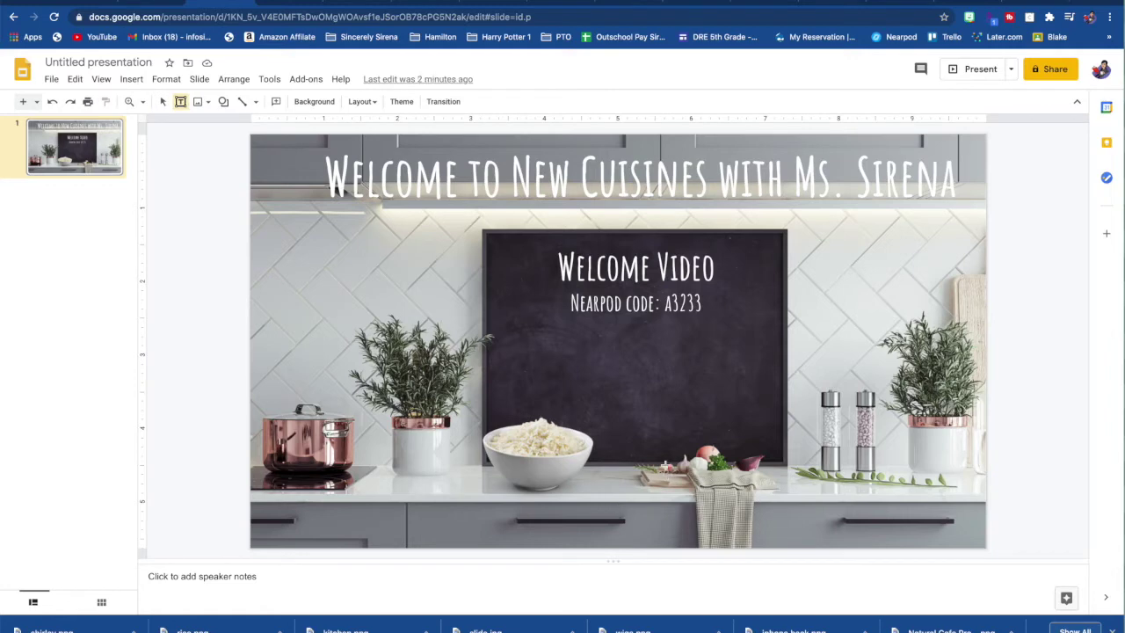
Step: Add the text label "Outschool classroom" over the hanging towel in the untitled presentation and draw a rectangle covering it
left_click_drag(666, 465, 737, 481)
key("ctrl+v")
left_click(224, 101)
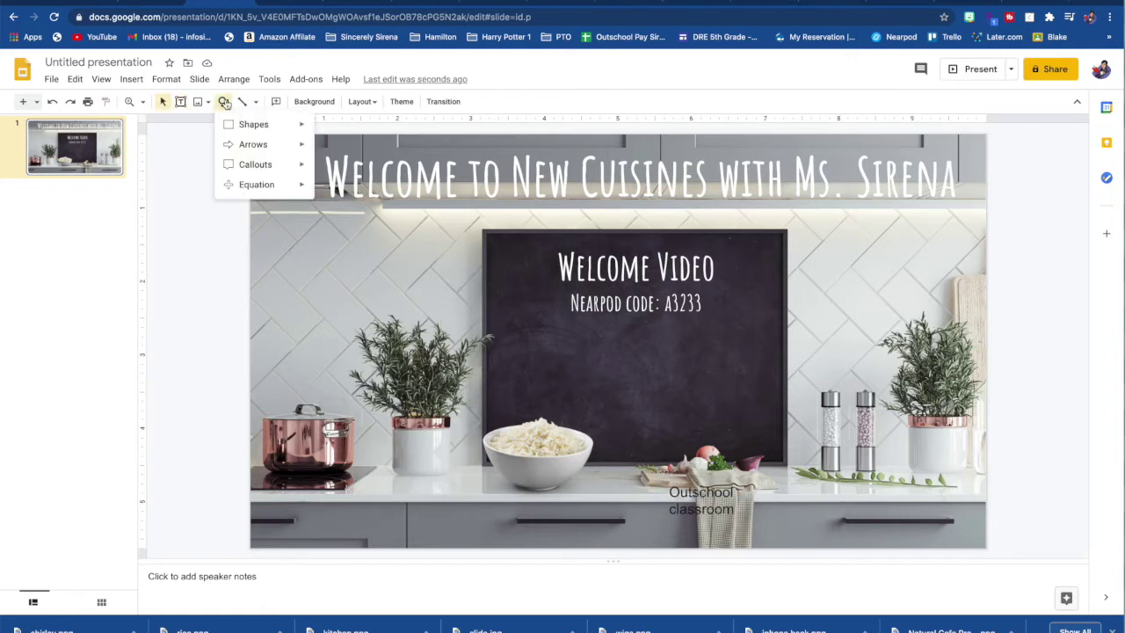
mouse_move(253, 124)
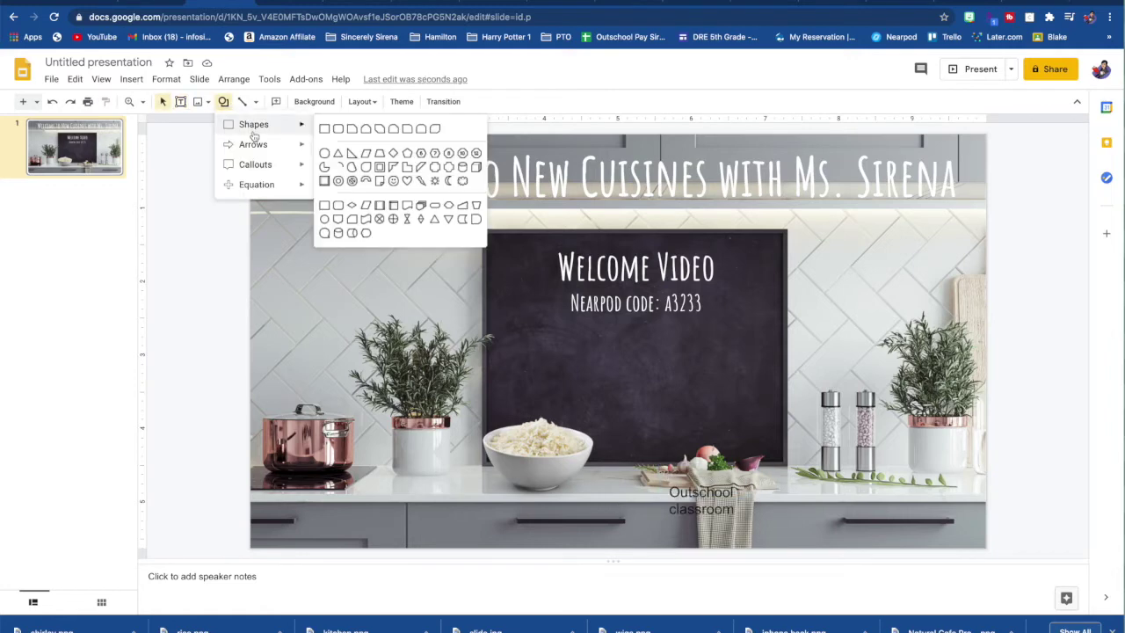
left_click(324, 130)
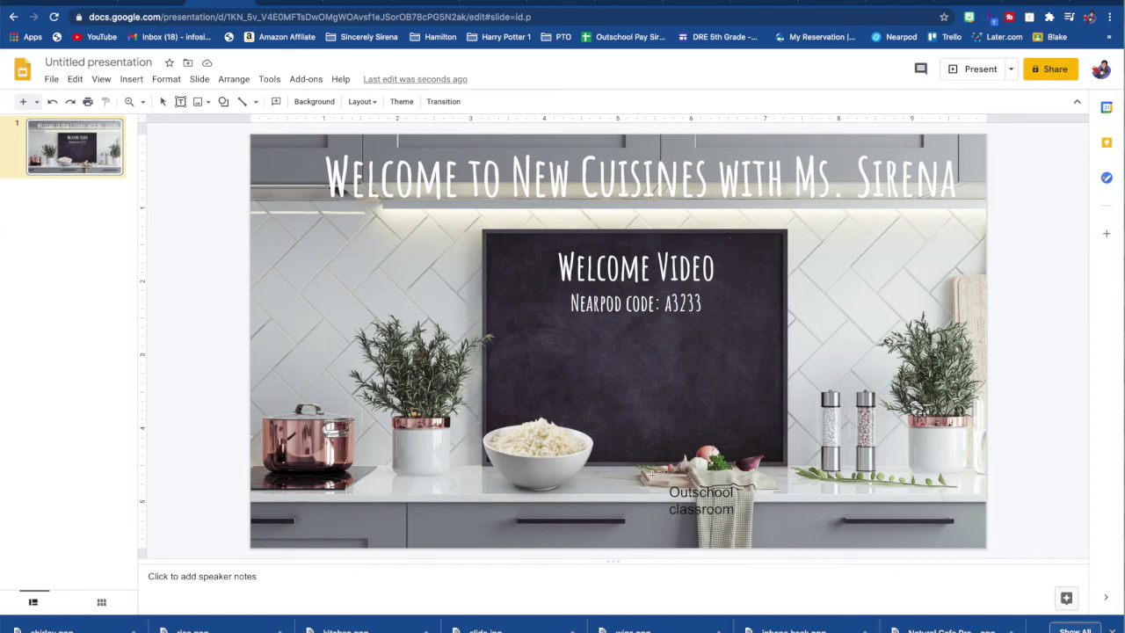
left_click_drag(652, 475, 751, 530)
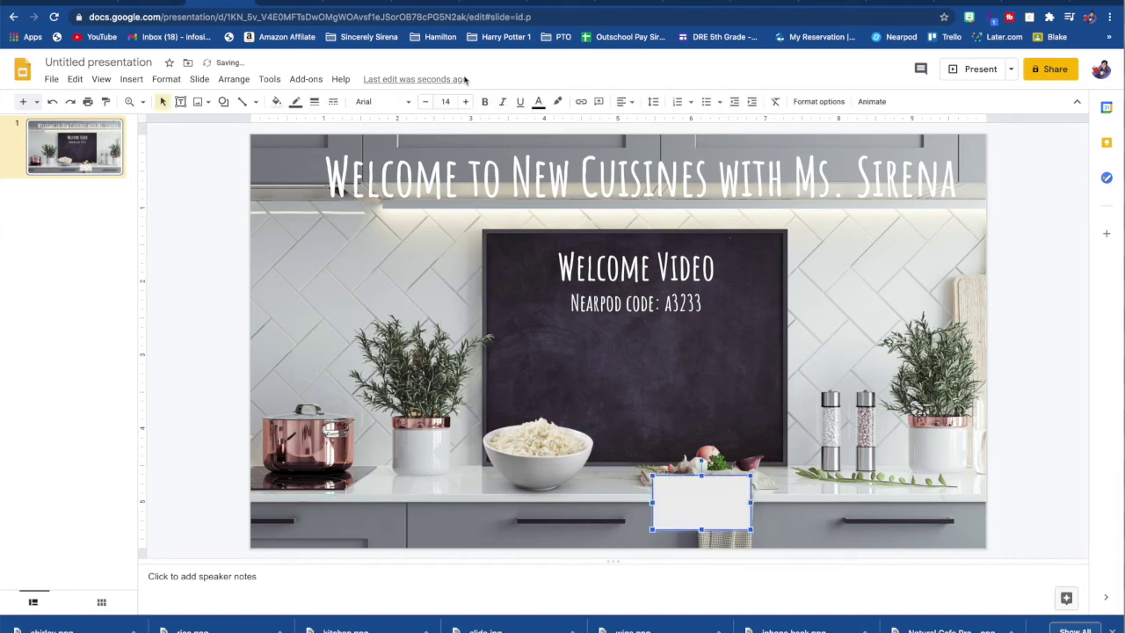
Step: Make the fill and border of the rectangle over the Outschool classroom label transparent
left_click(277, 102)
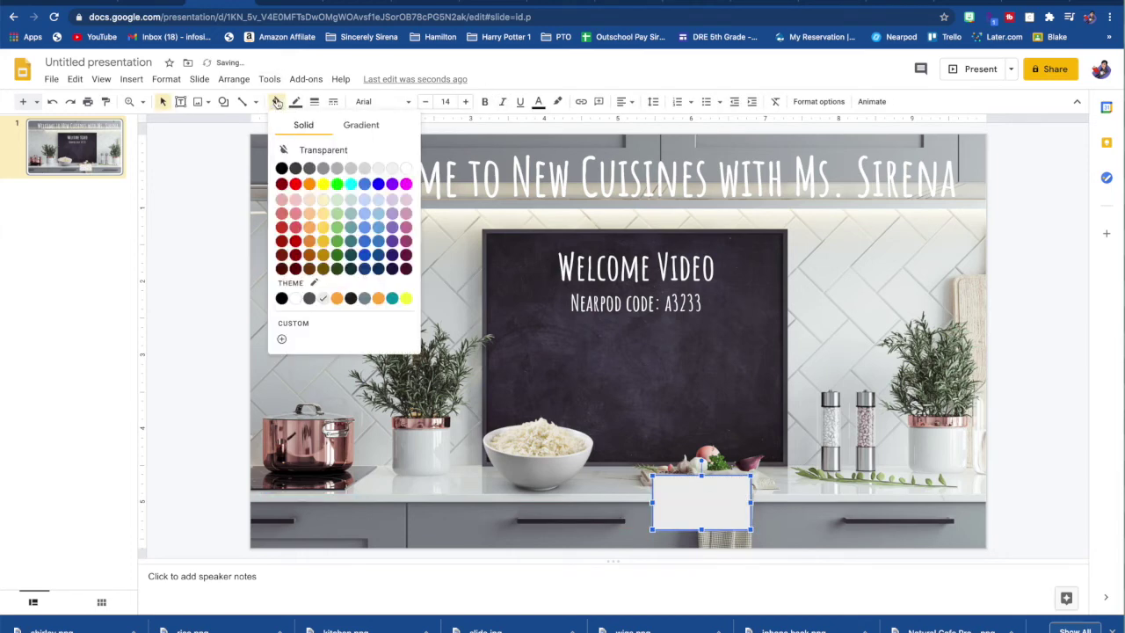
left_click(324, 150)
left_click(296, 101)
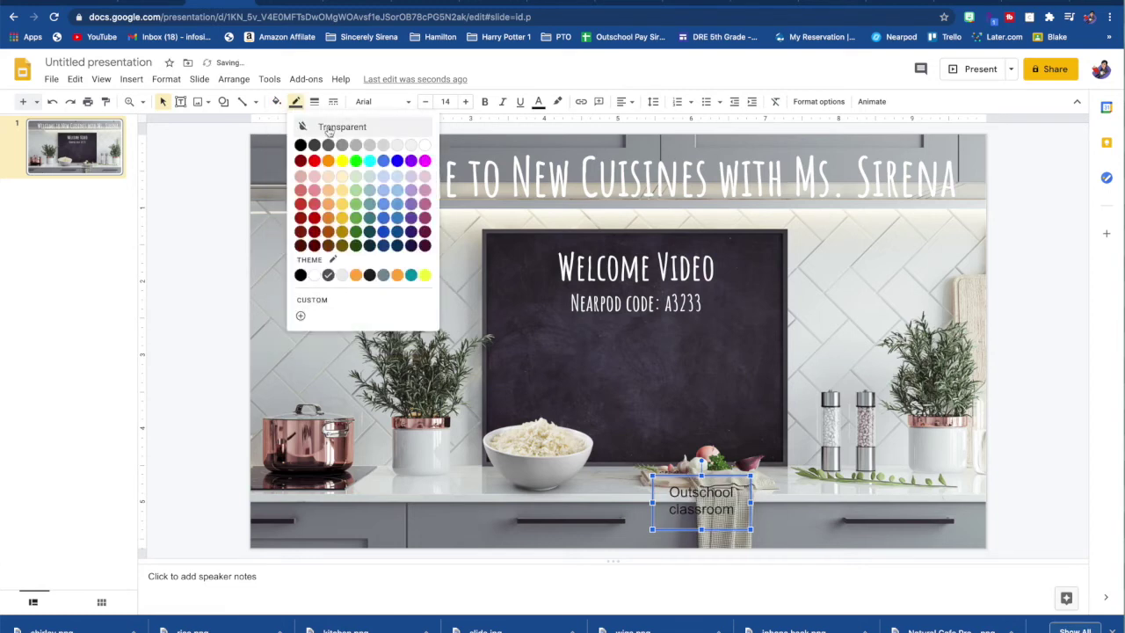
left_click(330, 130)
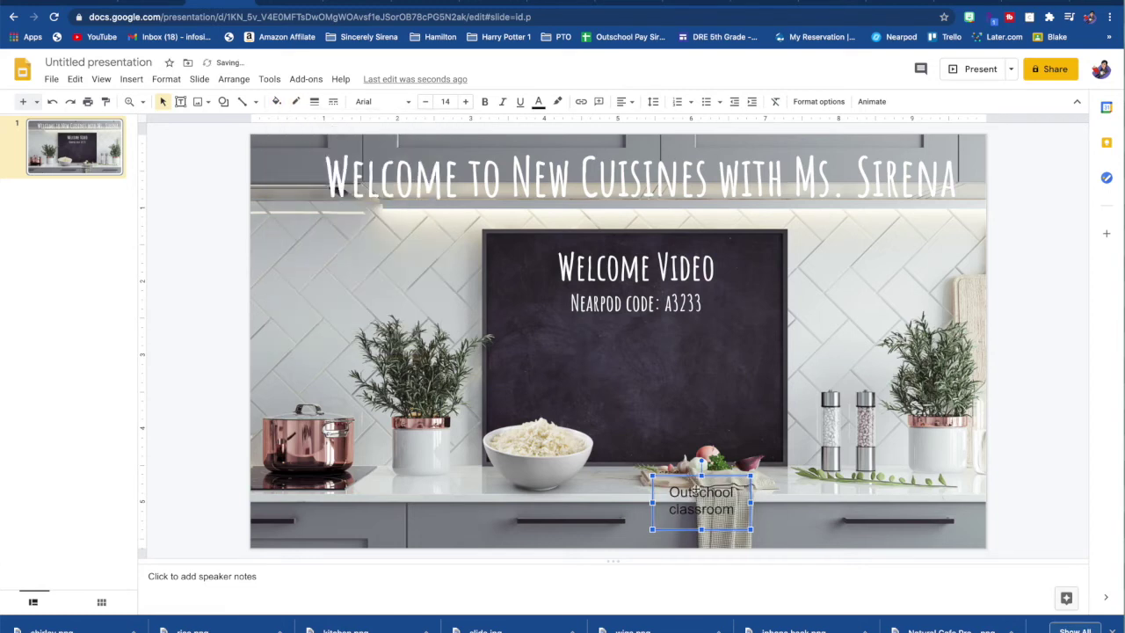
Step: Link the transparent rectangle over the Outschool classroom label to the copied classroom page address
right_click(696, 492)
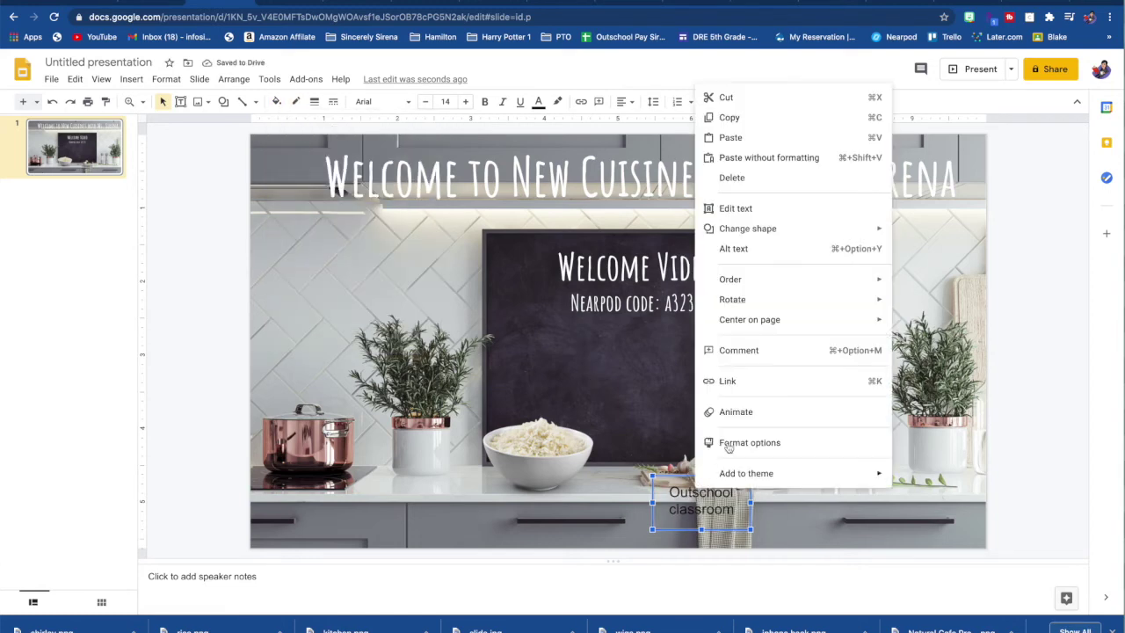
left_click(748, 382)
key("super+v")
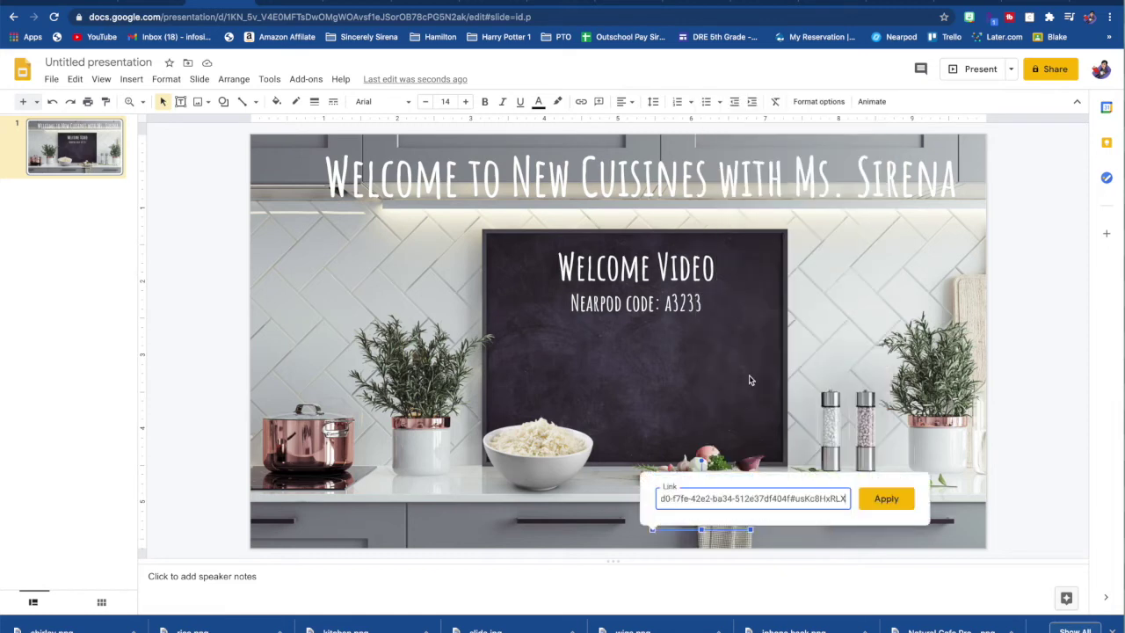
left_click(886, 499)
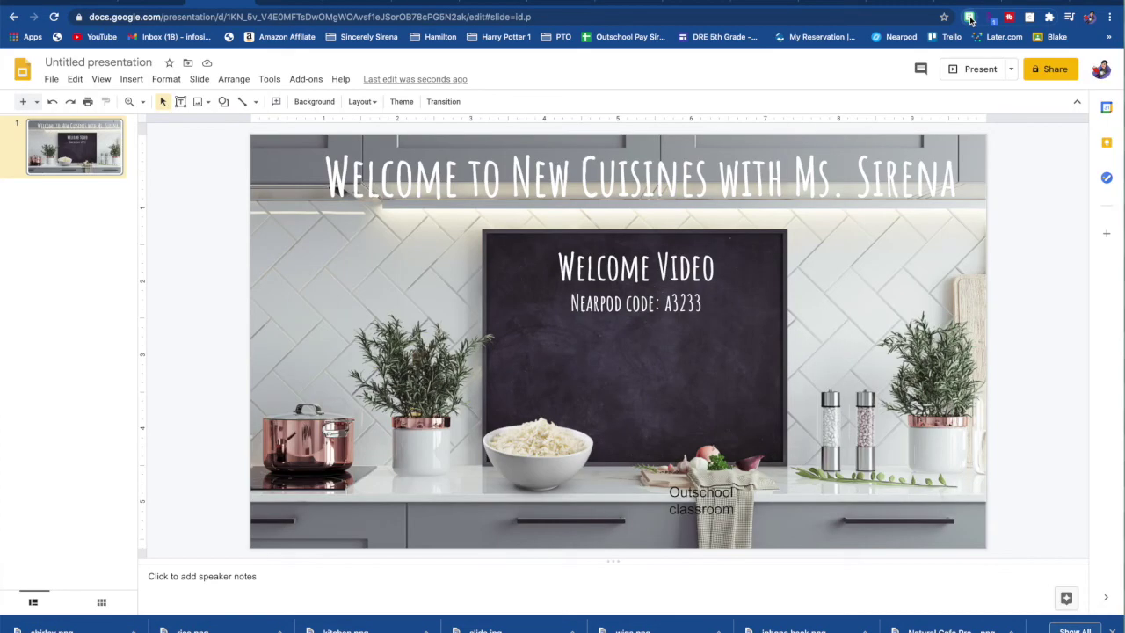
Step: Copy the chef holding a spatula from the recent Bitmoji images and paste it onto the slide
left_click(969, 17)
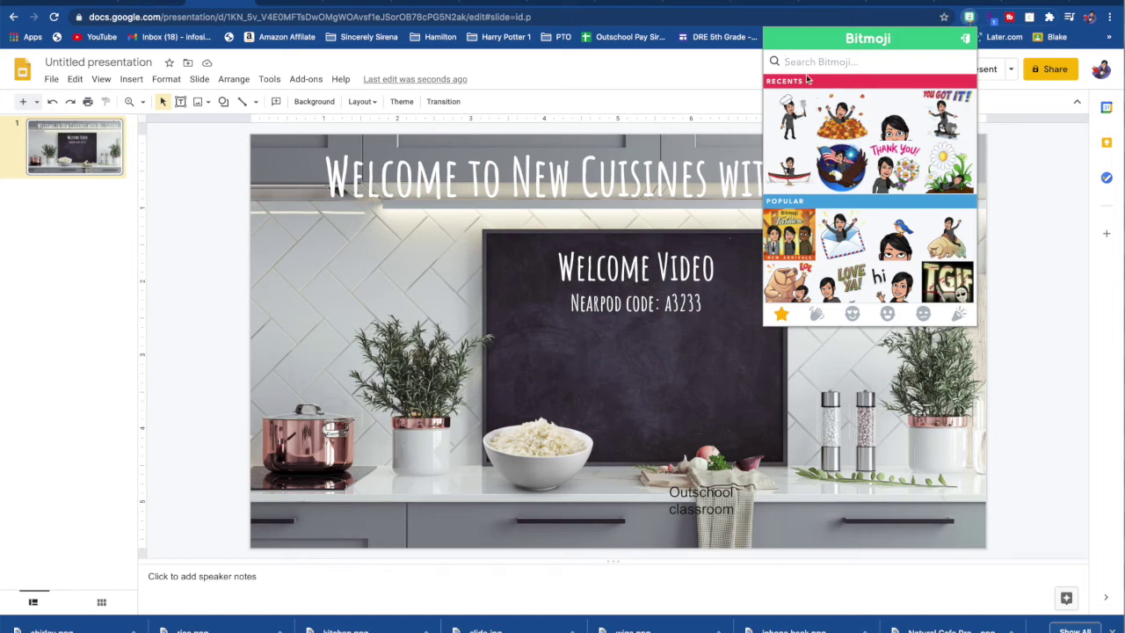
left_click(790, 127)
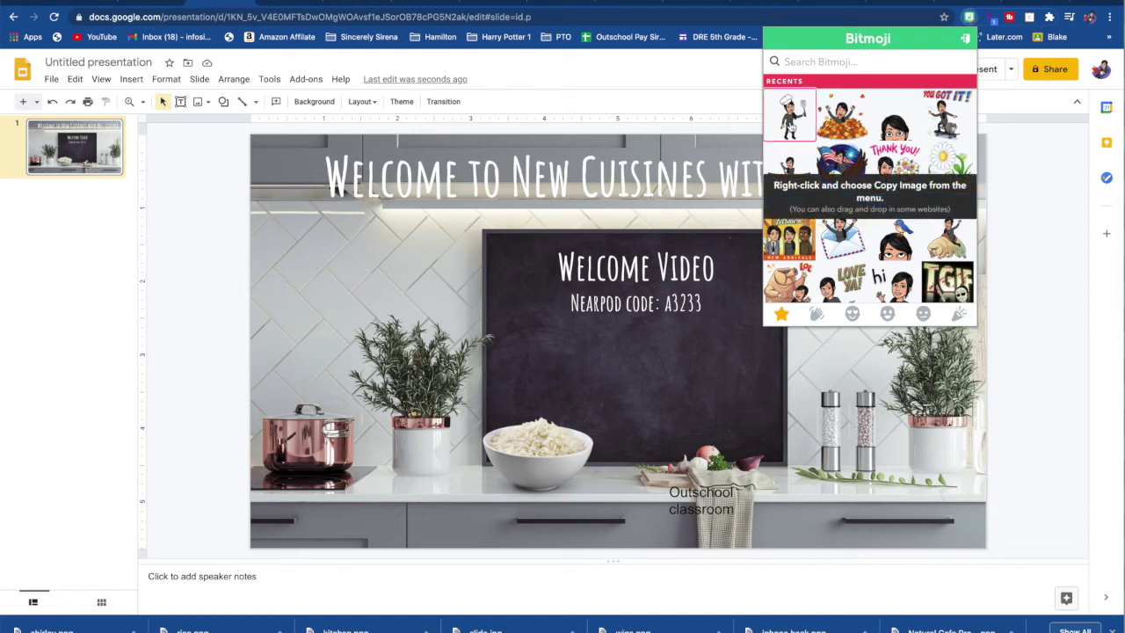
right_click(797, 123)
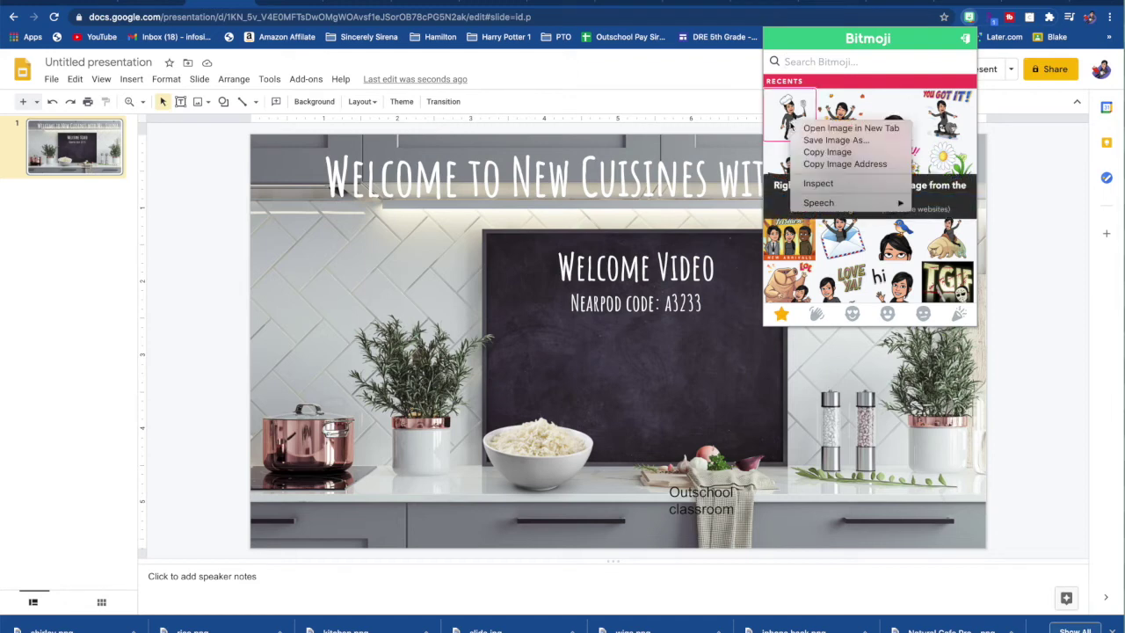
left_click(844, 153)
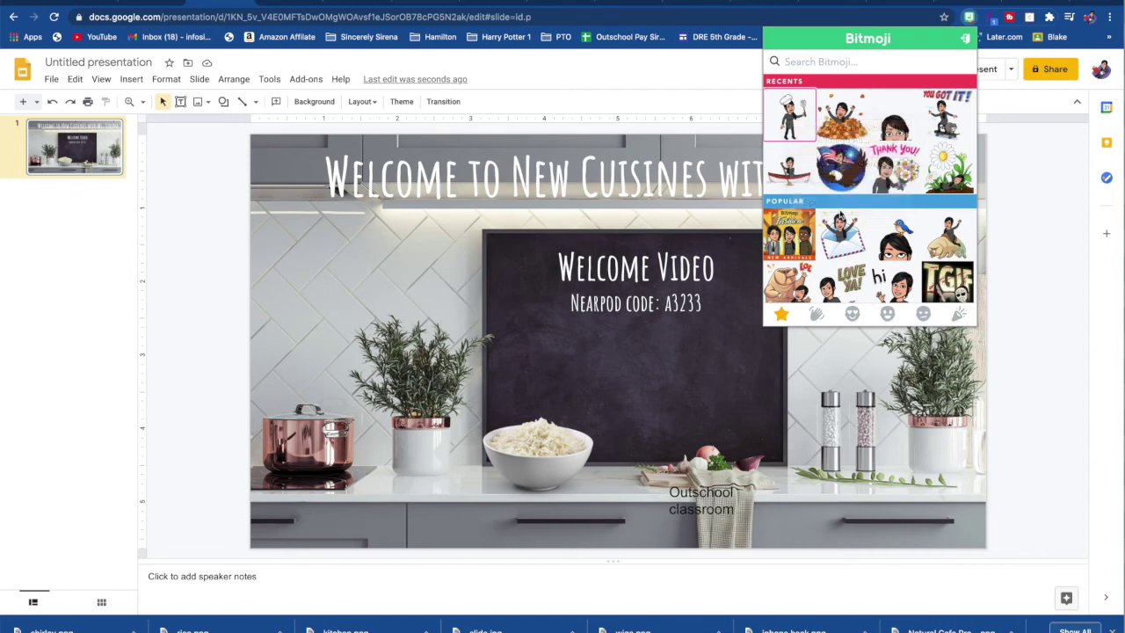
left_click(840, 381)
key("ctrl+v")
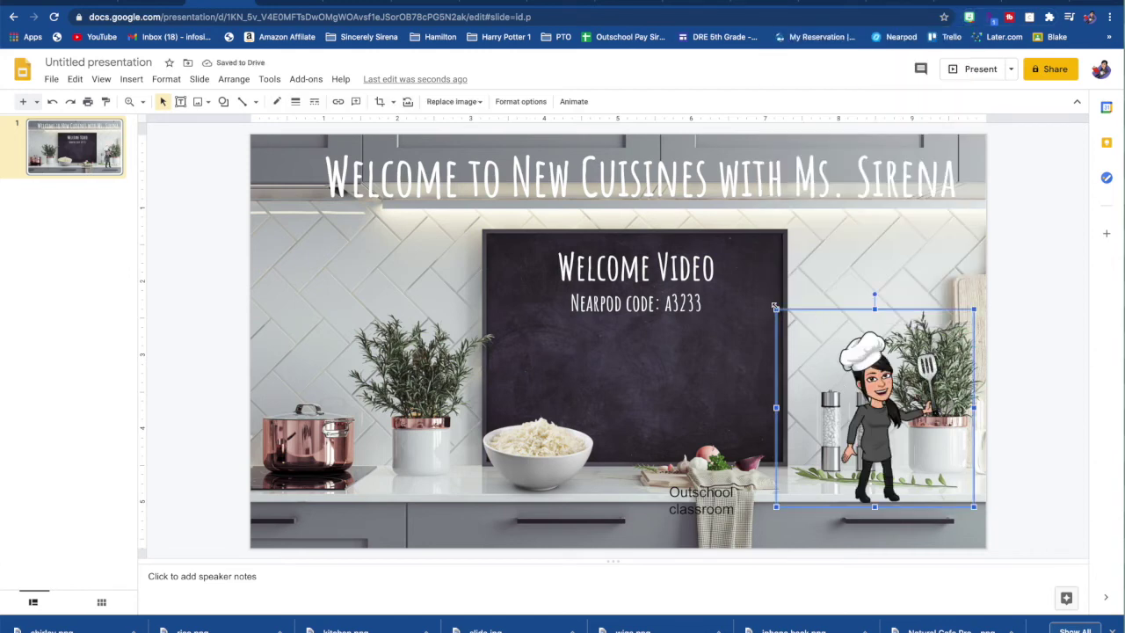
Step: Enlarge the chef Bitmoji and place it beside the blackboard with its legs running off the slide's lower edge
left_click_drag(774, 311, 597, 130)
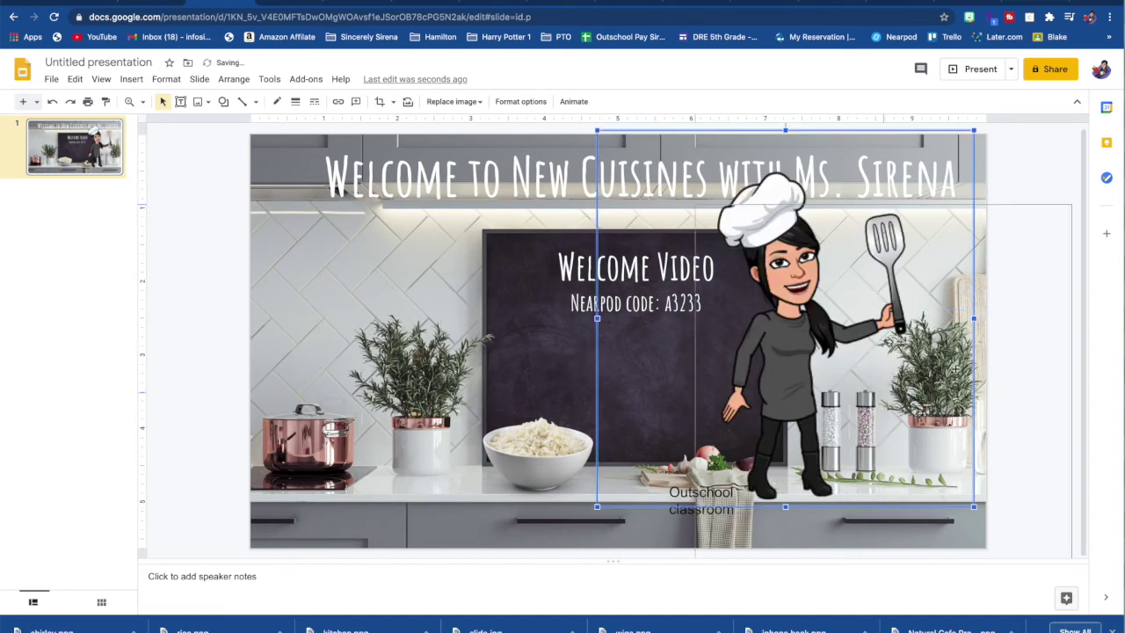
left_click_drag(849, 288, 969, 407)
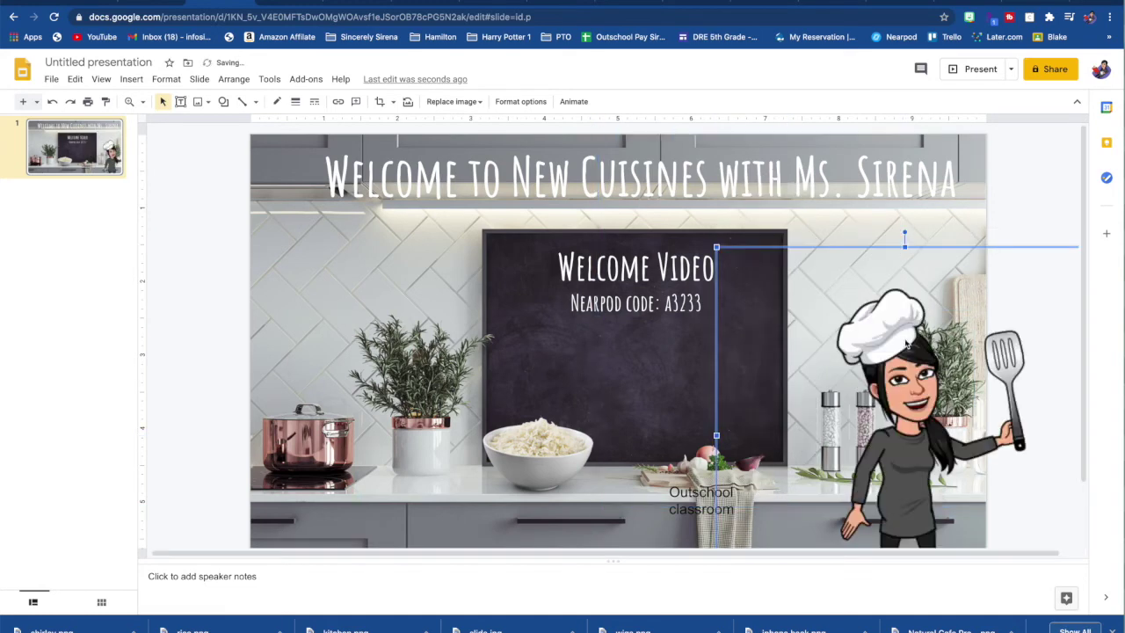
left_click_drag(907, 344, 862, 327)
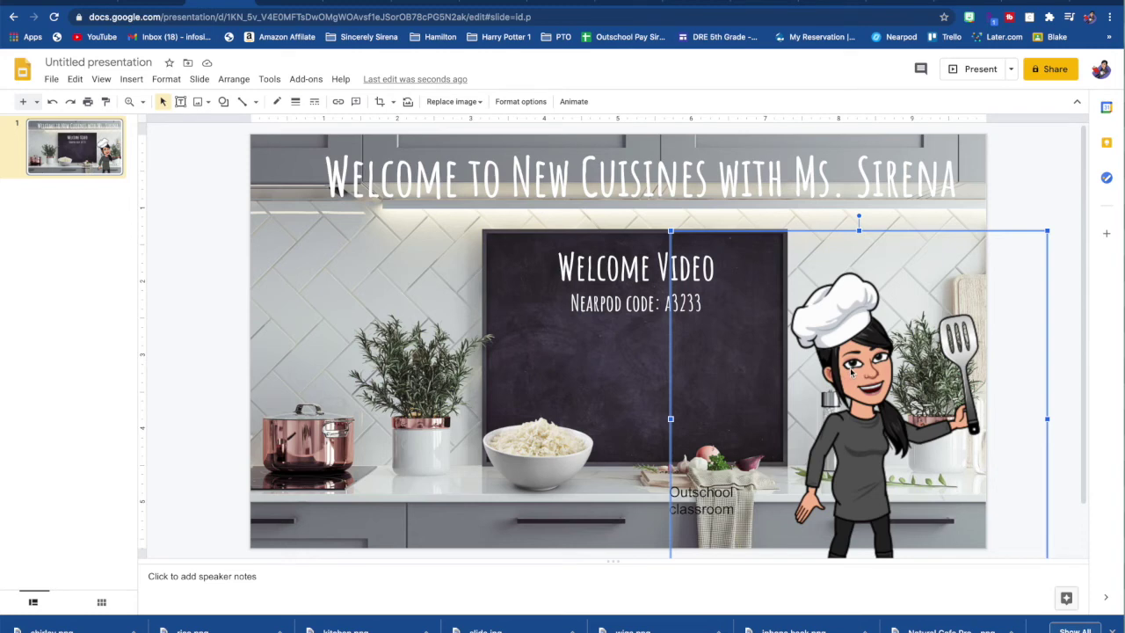
Step: Flip the chef Bitmoji horizontally and shift it slightly right and up so the spatula overlaps the blackboard's edge
right_click(851, 374)
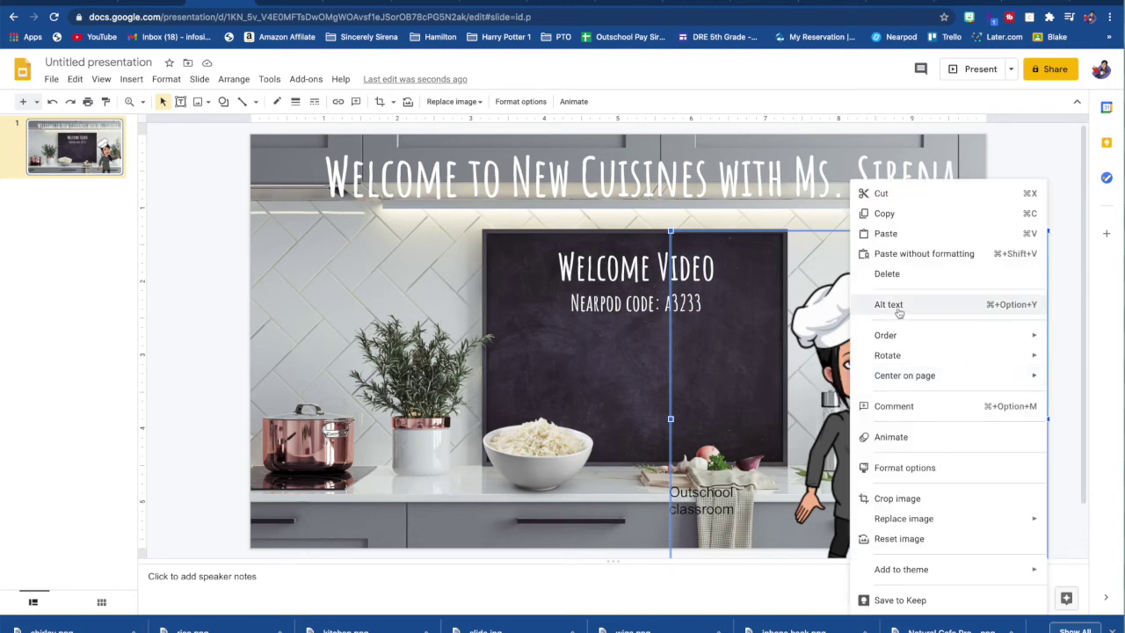
mouse_move(923, 345)
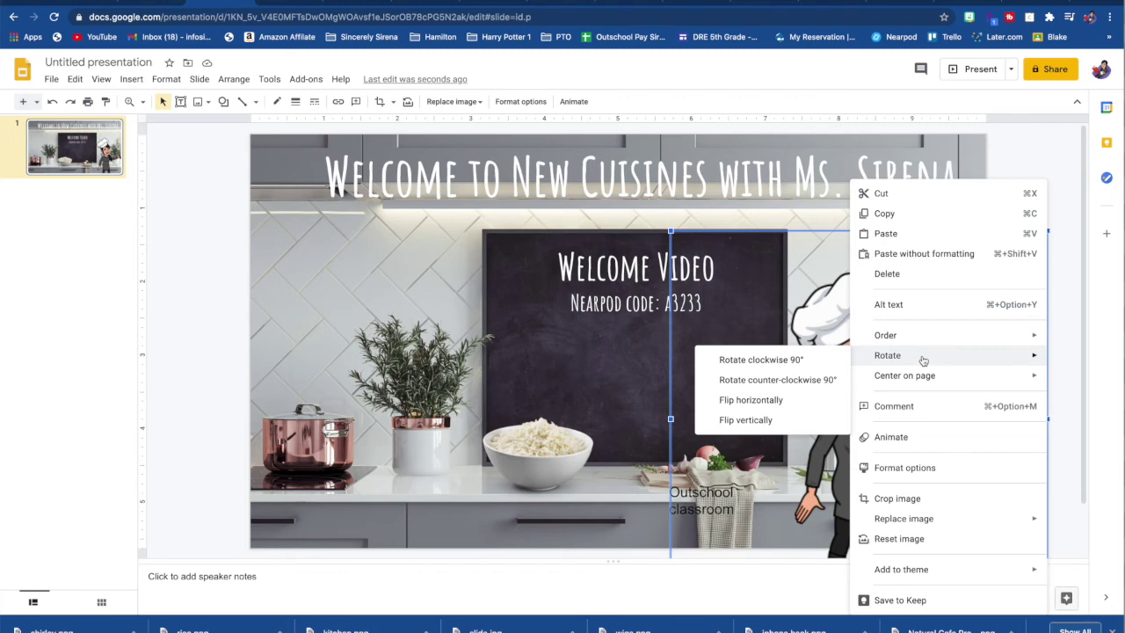
left_click(767, 401)
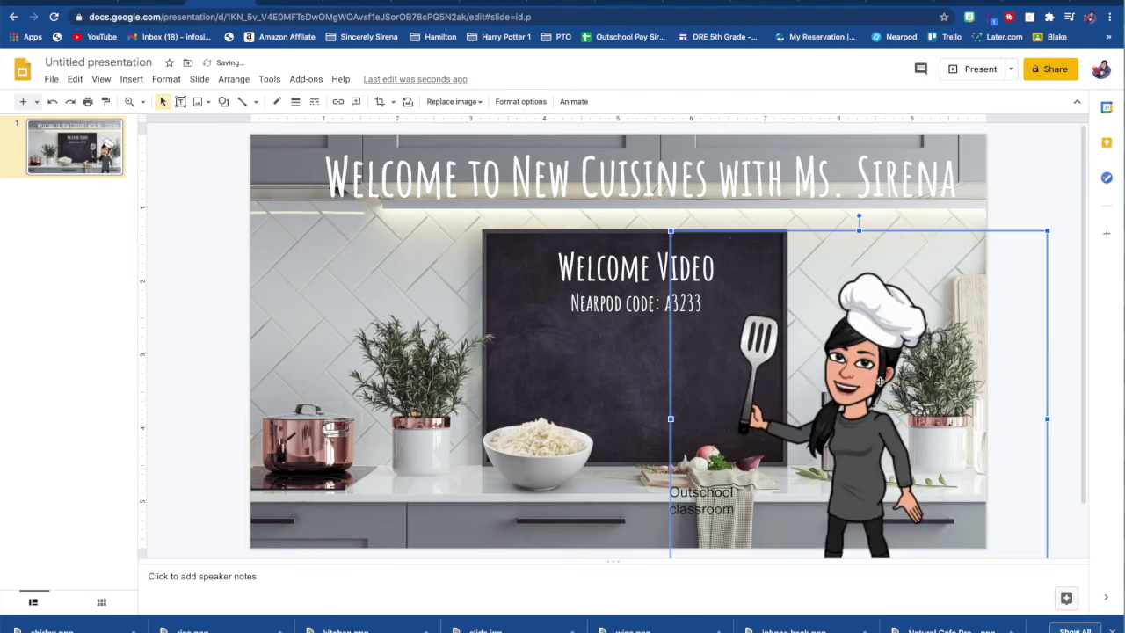
left_click_drag(883, 384, 915, 378)
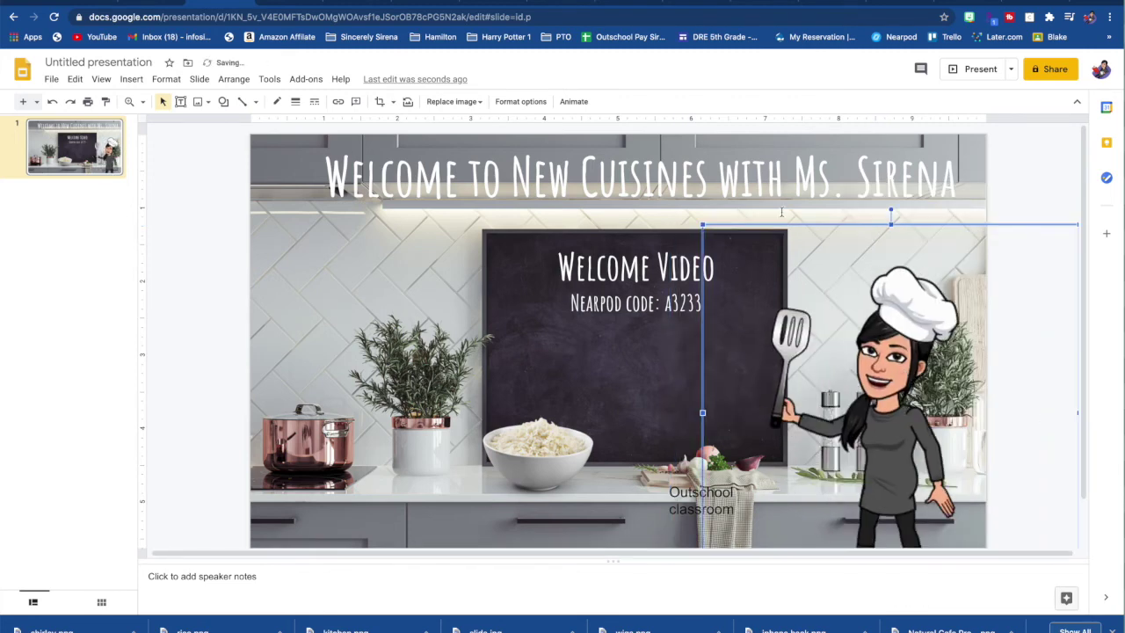
left_click(625, 231)
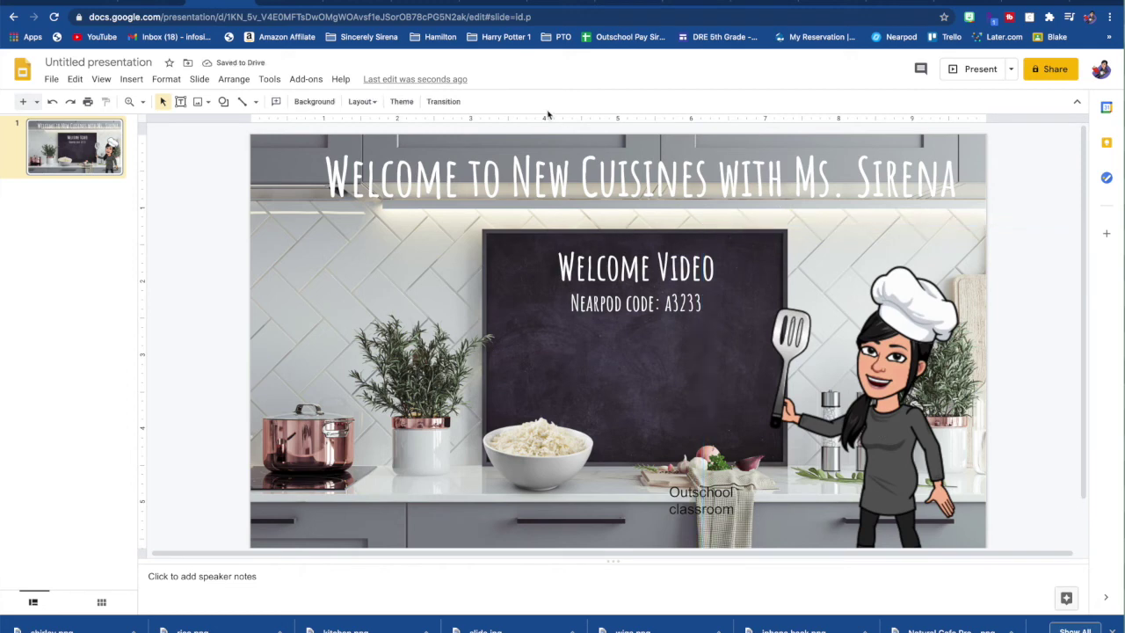
Step: Draw a rectangle over the chef Bitmoji's body and make its fill and border transparent
left_click(223, 103)
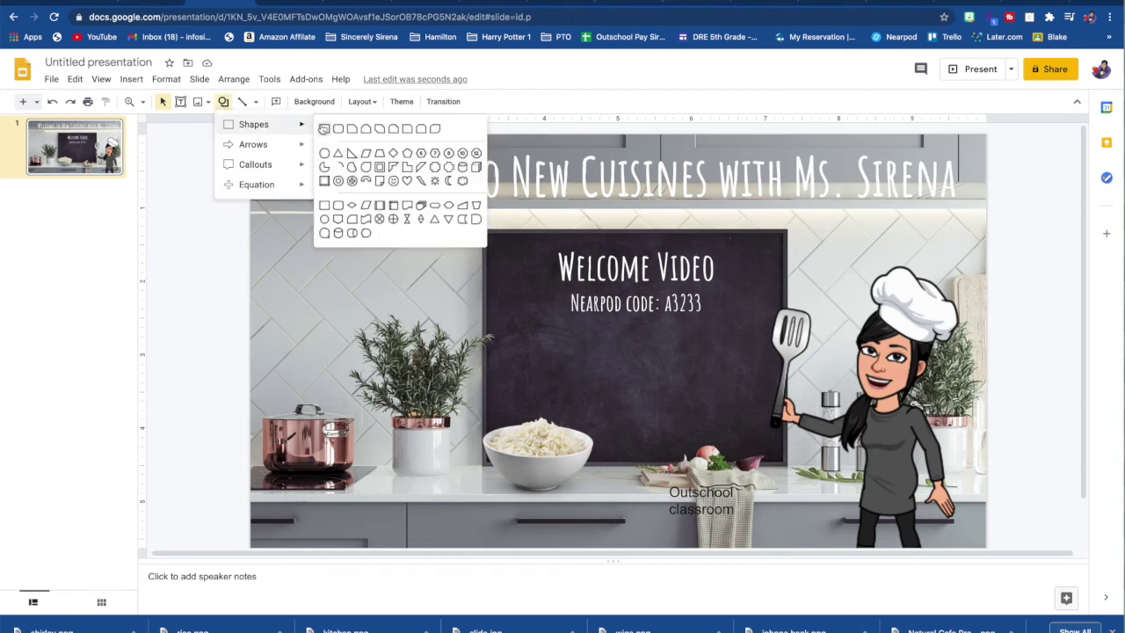
left_click(325, 131)
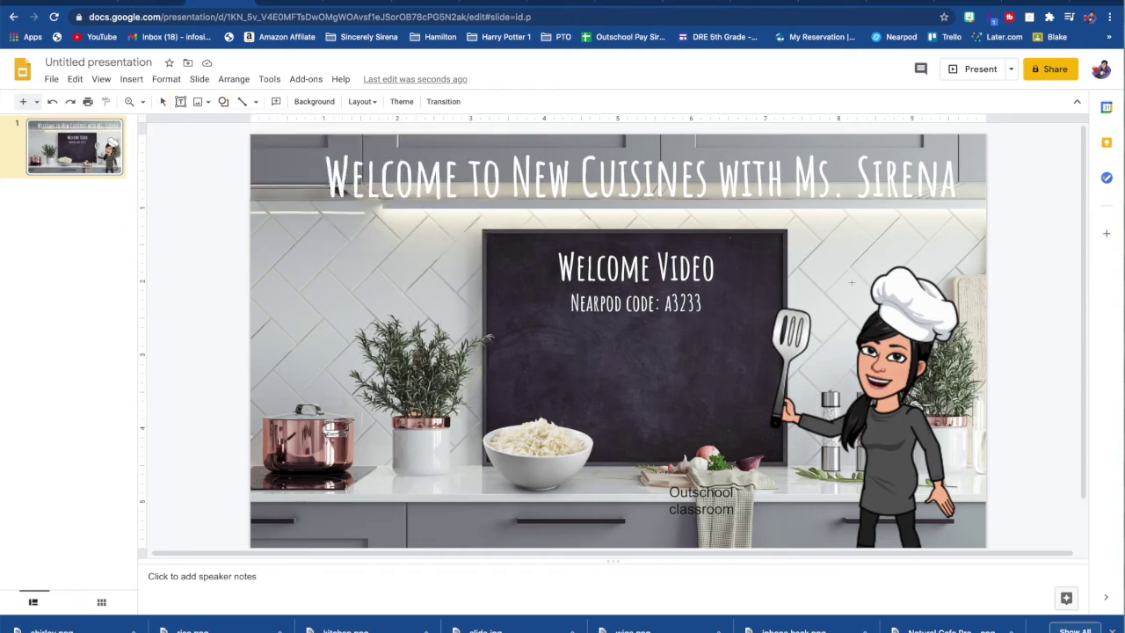
mouse_move(851, 282)
left_mouse_down()
mouse_move(897, 527)
mouse_move(932, 538)
left_mouse_up()
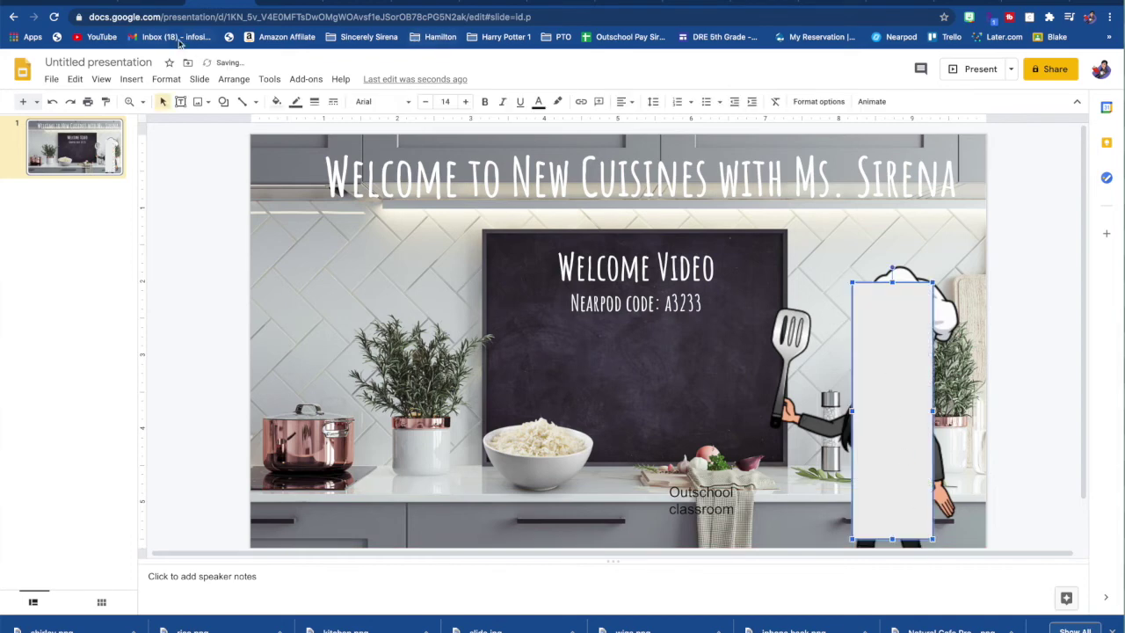
left_click(276, 101)
left_click(309, 148)
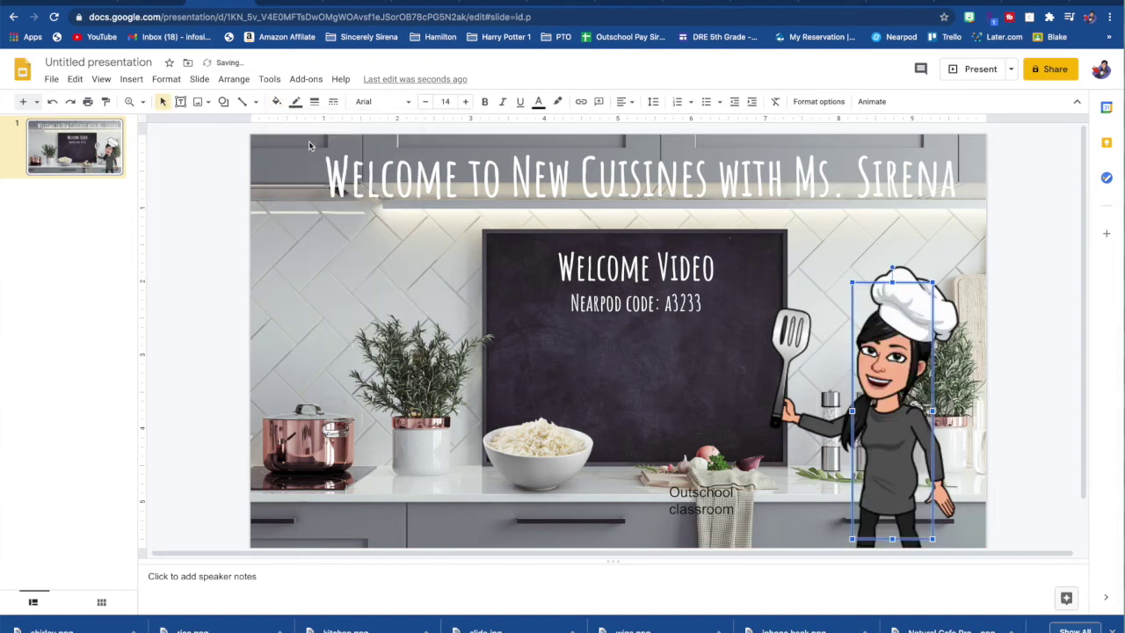
left_click(296, 102)
left_click(335, 129)
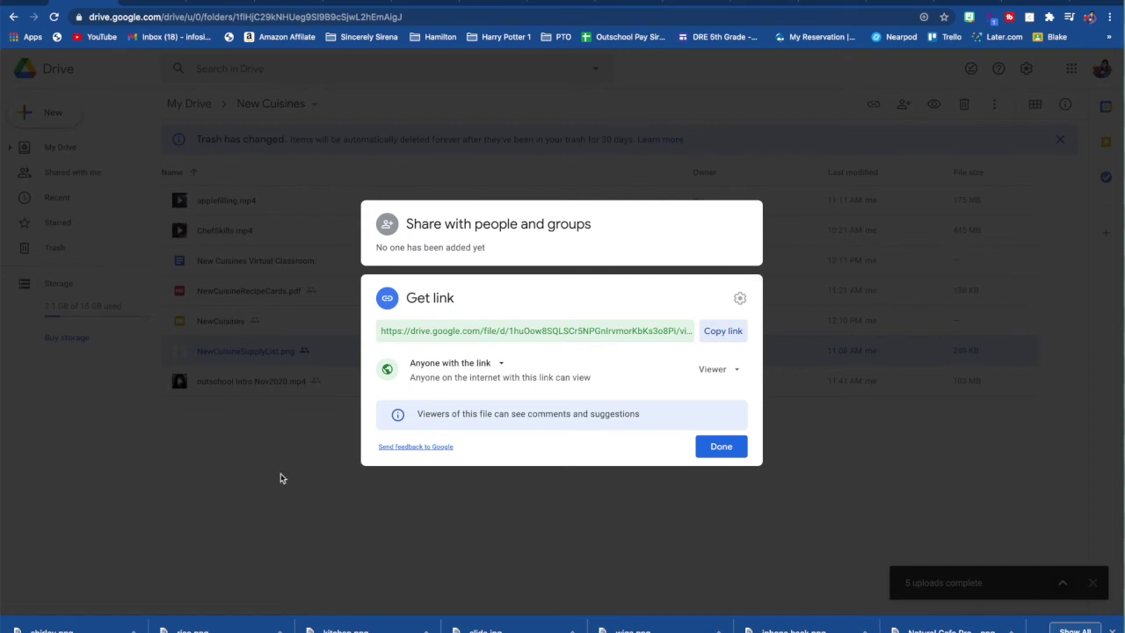
Step: In the New Cuisines folder on Google Drive, copy the sharing link of outschool Intro Nov2020.mp4
left_click(281, 477)
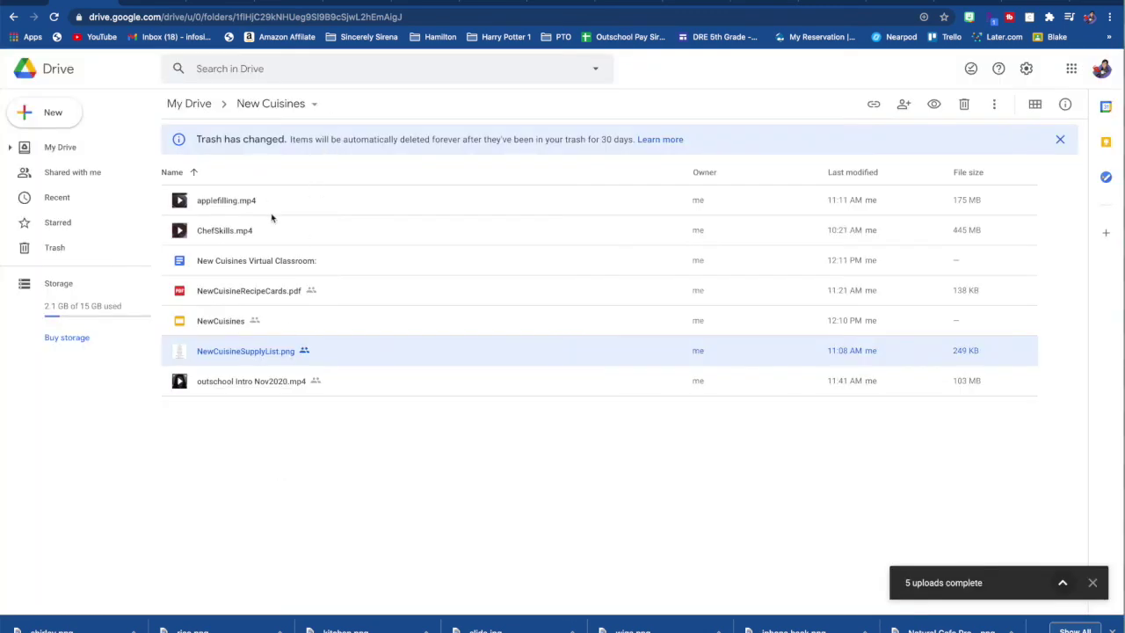
left_click(275, 384)
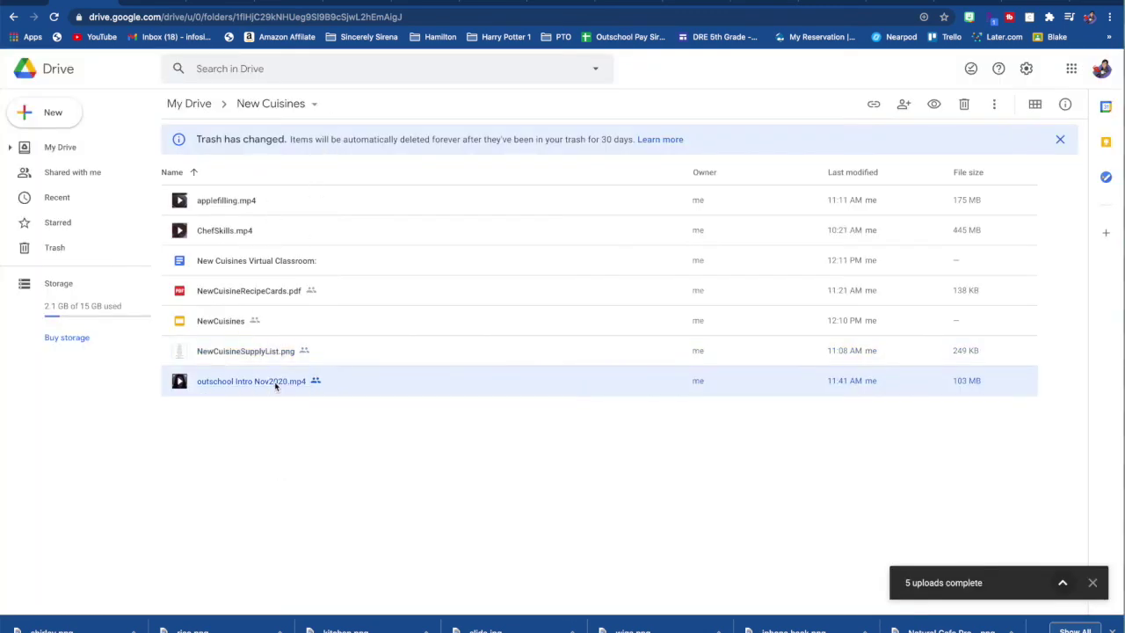
right_click(275, 386)
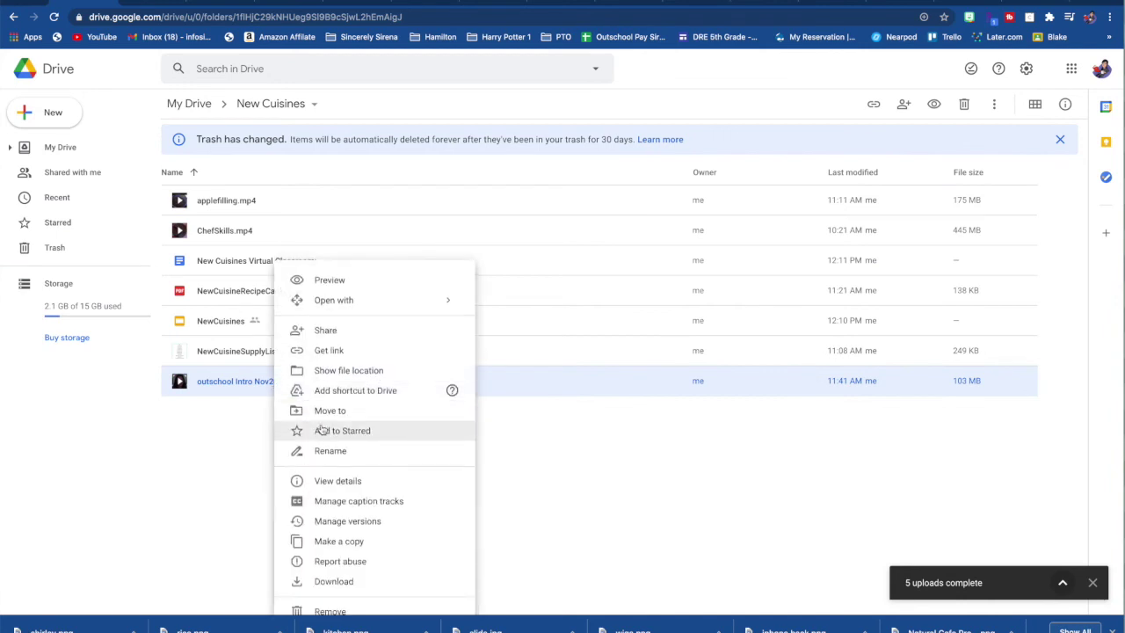
left_click(372, 350)
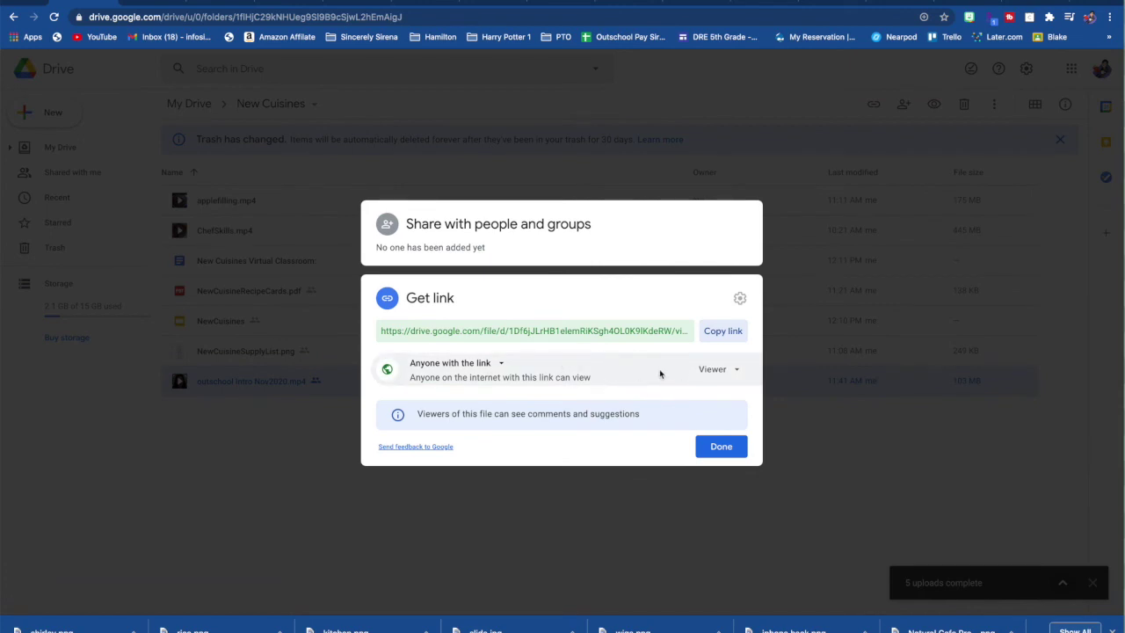
left_click(719, 334)
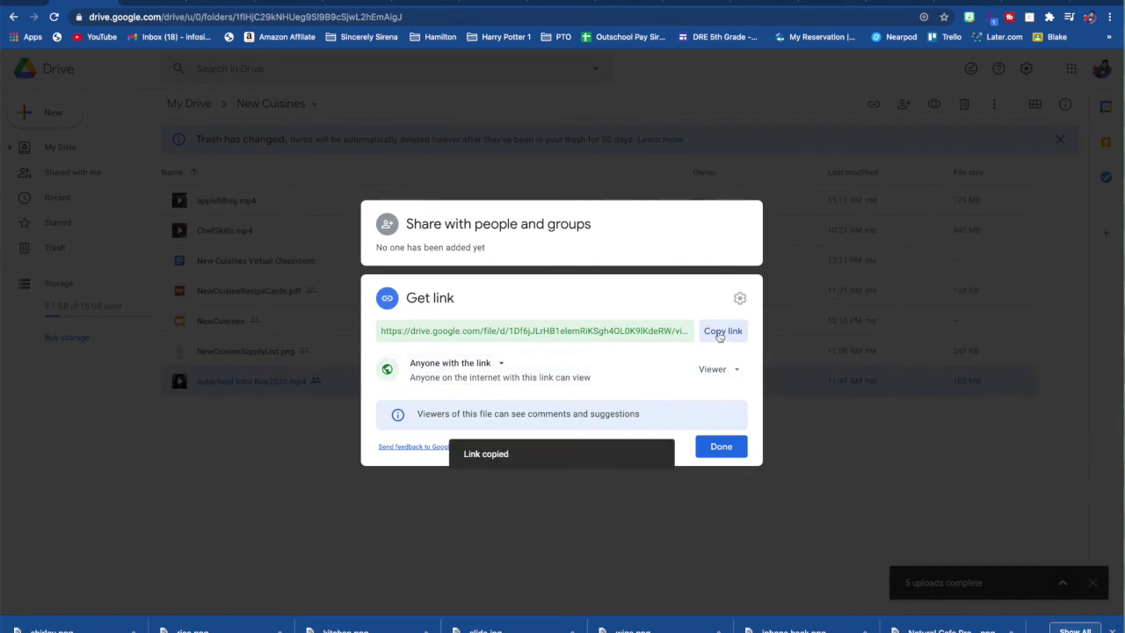
Step: Back in the Google Slides presentation, link the transparent rectangle over the chef to the copied intro video address
left_click(343, 5)
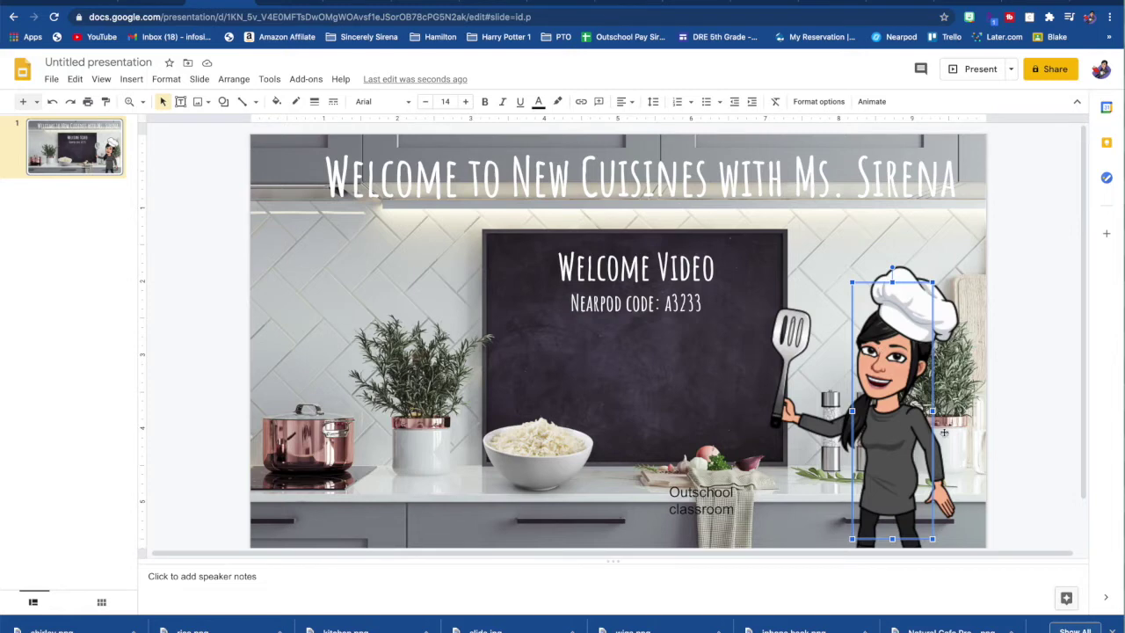
right_click(896, 332)
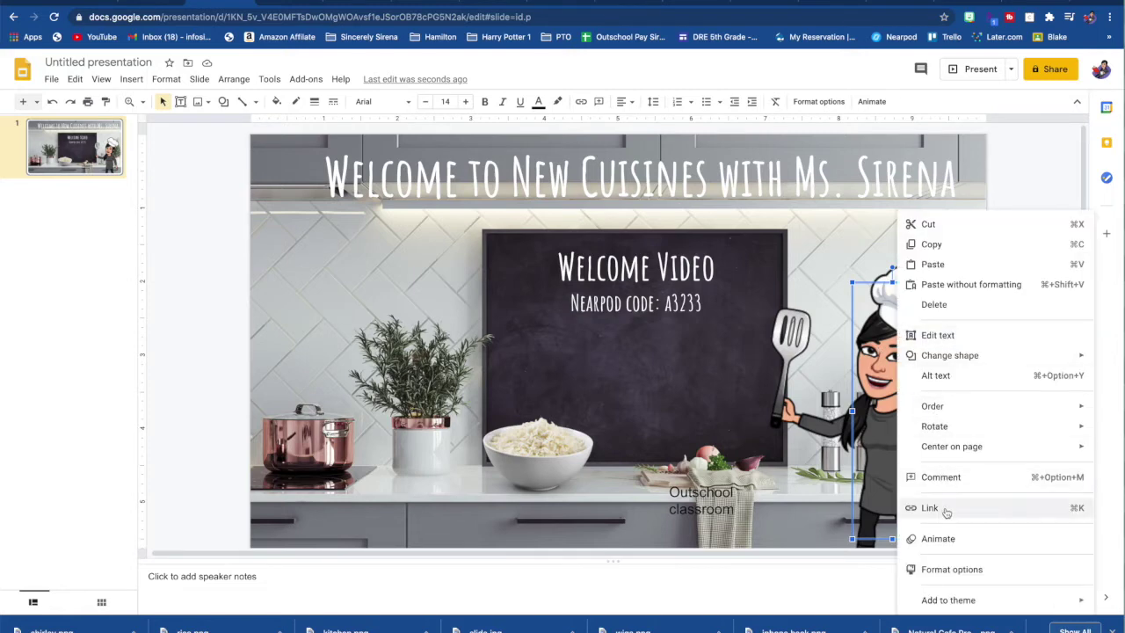
left_click(947, 512)
key("ctrl+v")
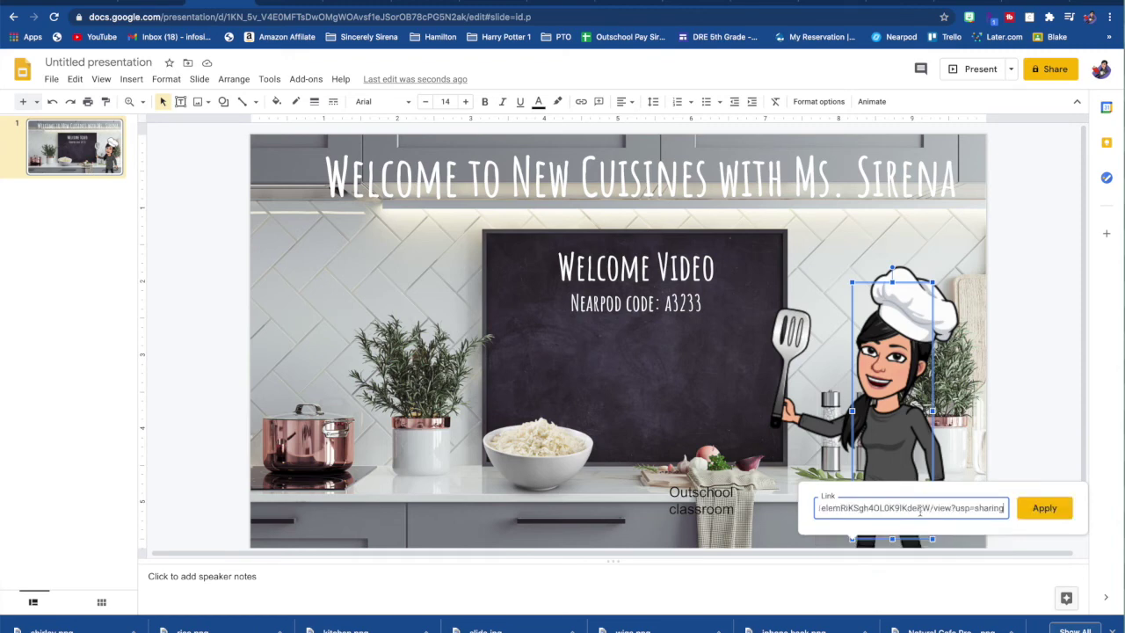
left_click(1045, 508)
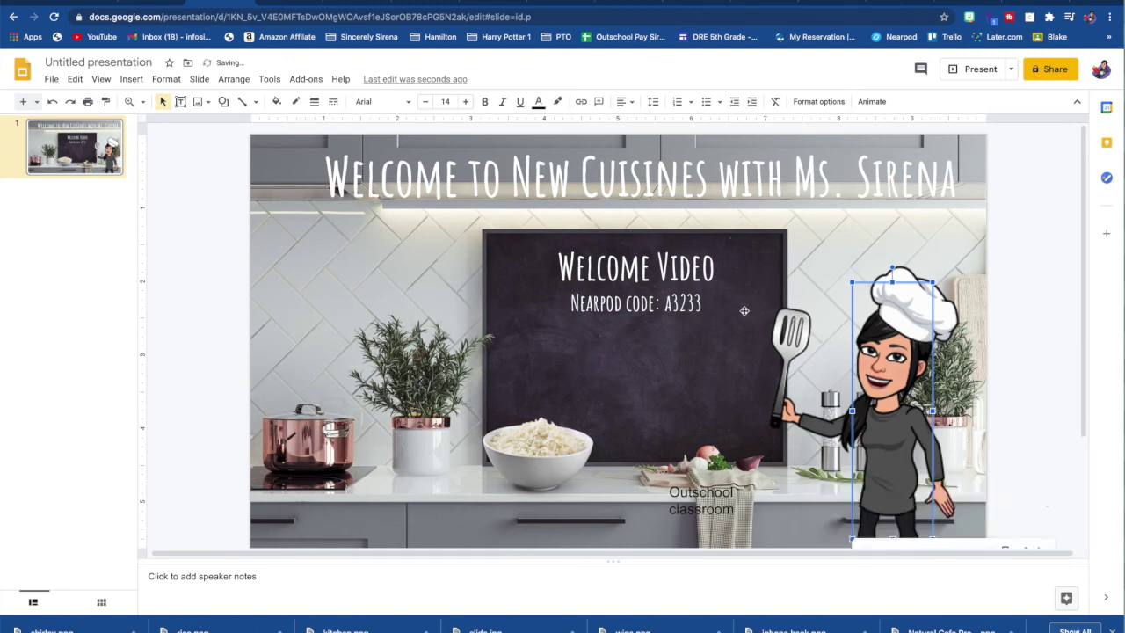
left_click(386, 298)
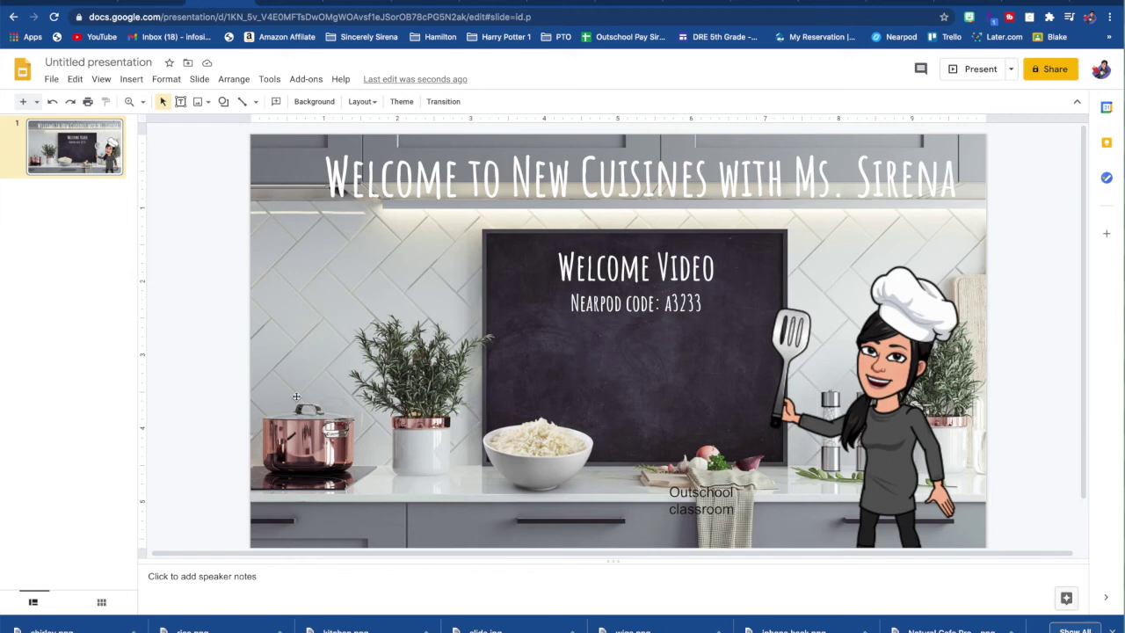
Step: Rename the untitled presentation as classroom
left_click(96, 60)
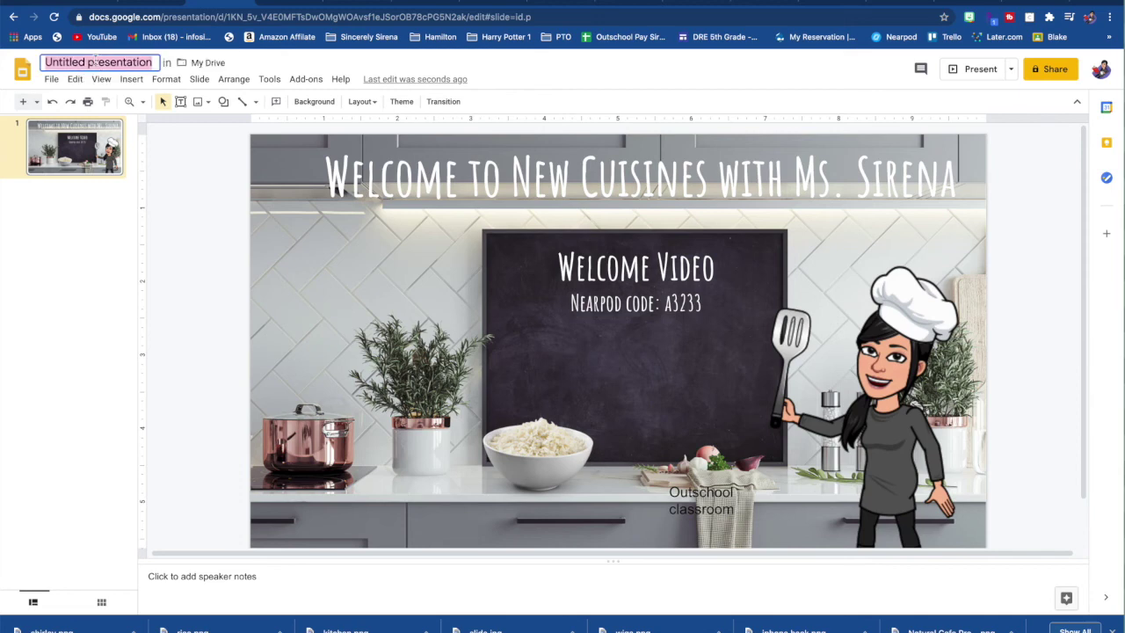
type("classroom")
key("Return")
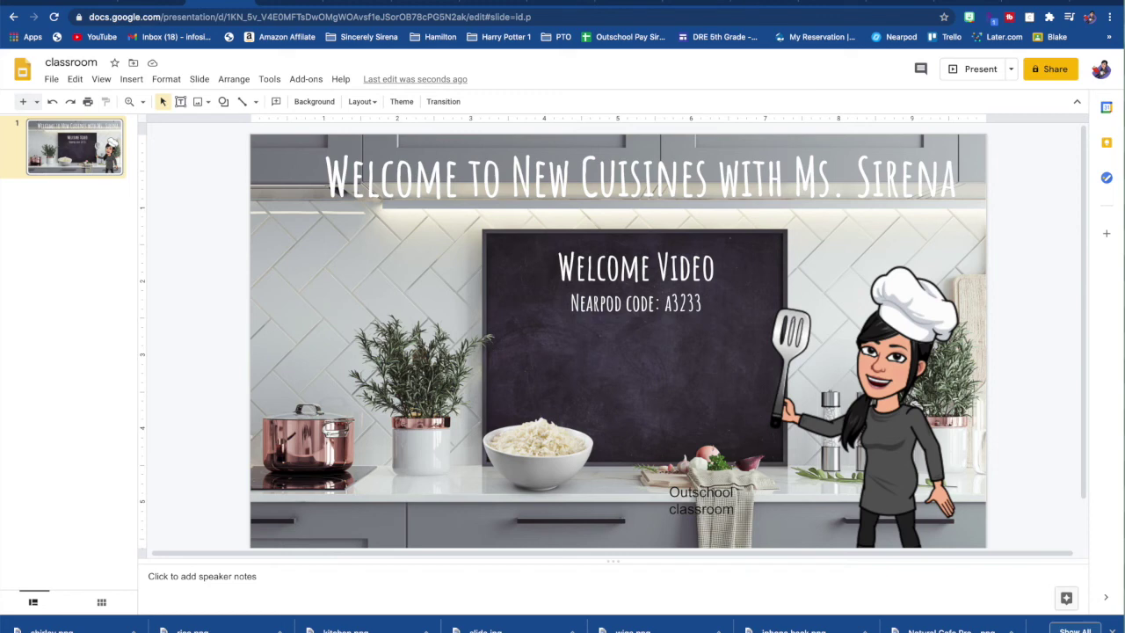
left_click(302, 3)
left_click(368, 0)
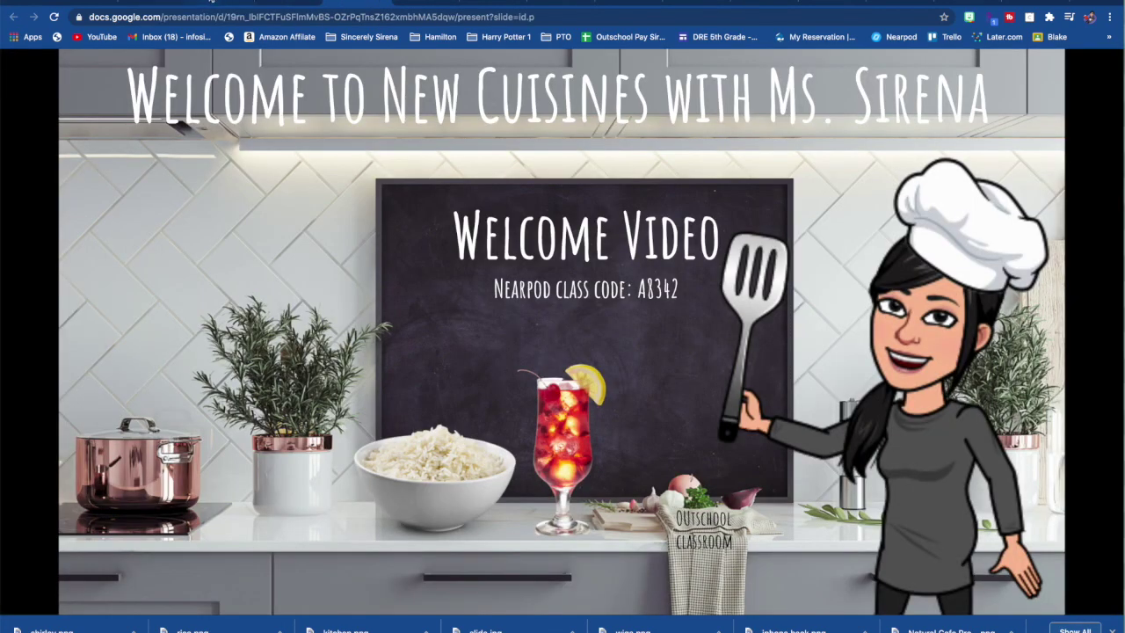
left_click(211, 3)
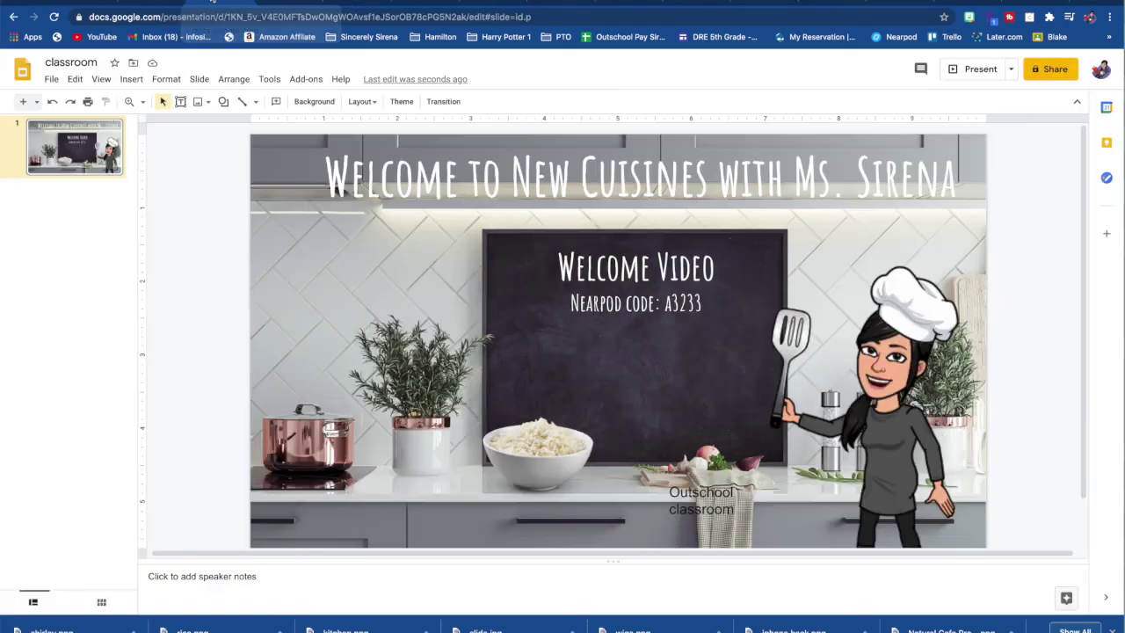
Step: Change the presentation's access to anyone with the link and copy its sharing link
left_click(1039, 75)
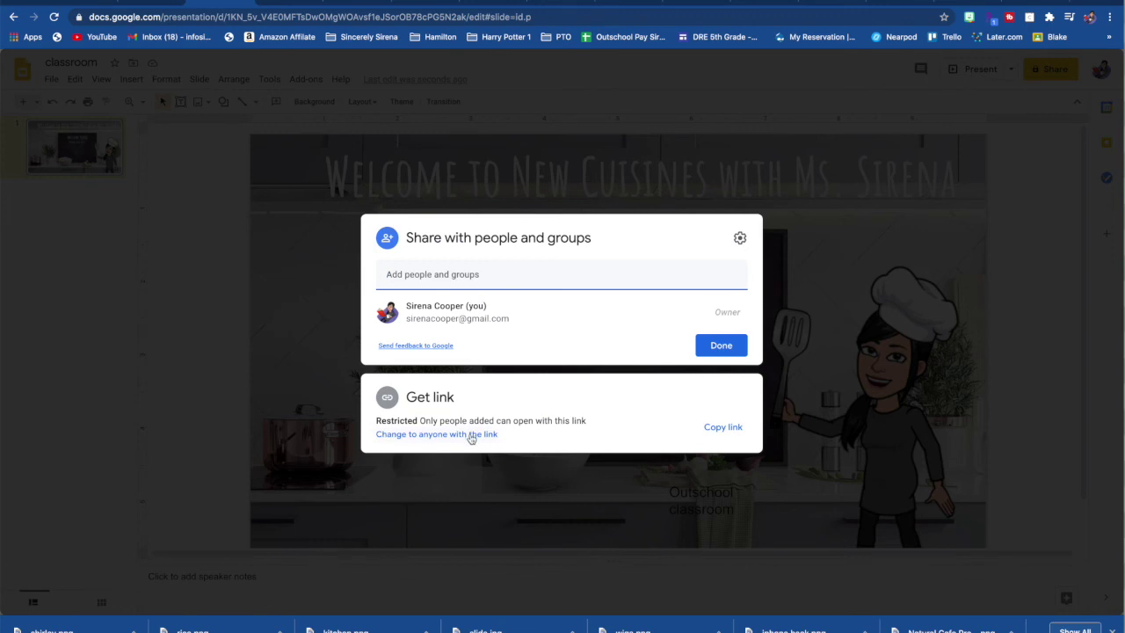
left_click(471, 435)
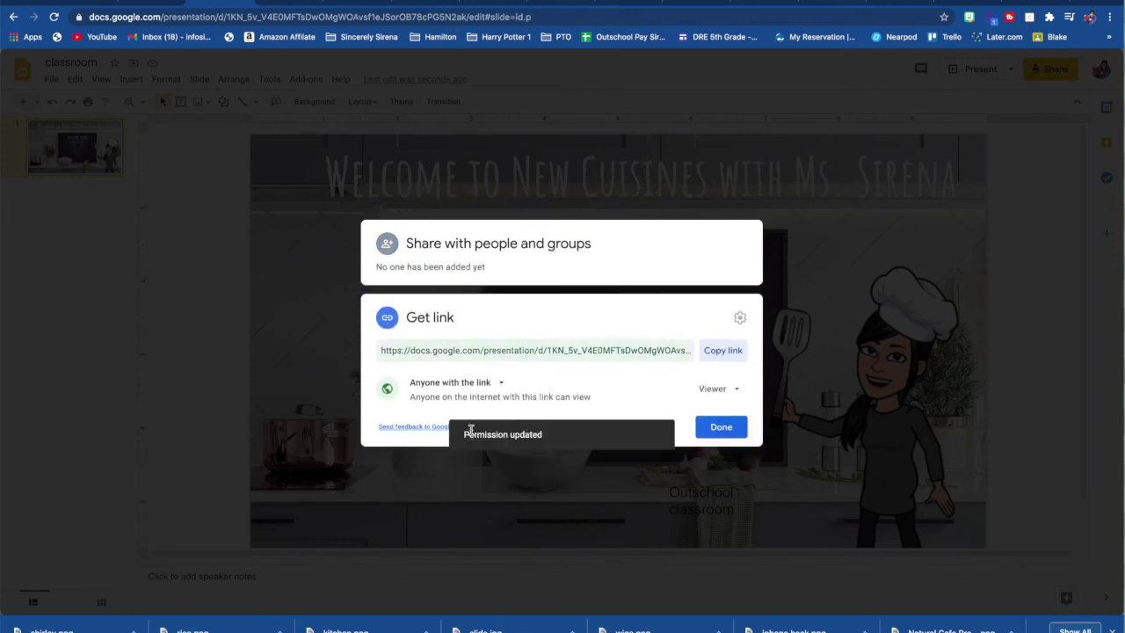
left_click(701, 351)
Step: Paste the sharing link into the New Cuisines Virtual Classroom document and replace "edit" in it with "present"
left_click(561, 3)
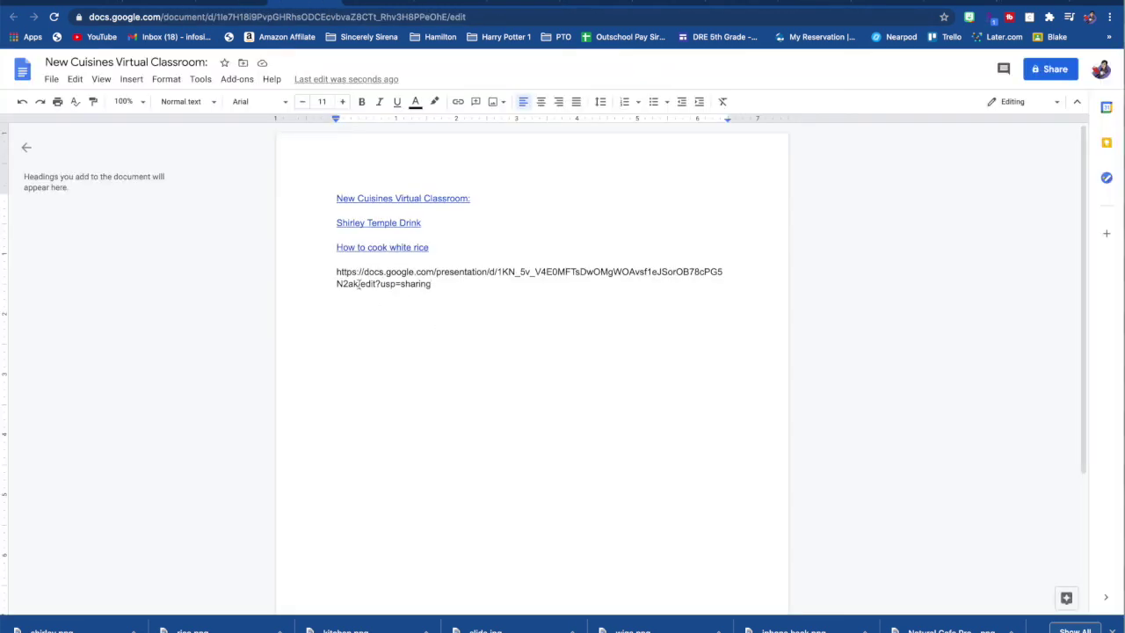
left_click_drag(360, 284, 374, 284)
type("present")
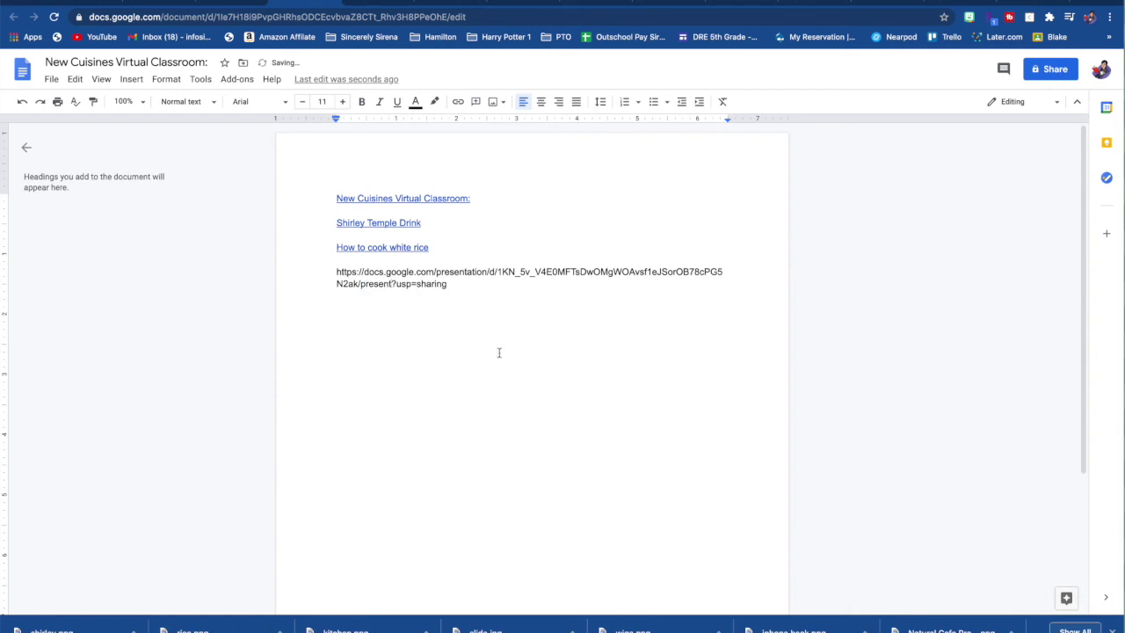
Step: Copy the edited presentation link, view the Outschool classroom post, and open the link in place of the Shirley Temple article
left_click_drag(459, 285, 335, 269)
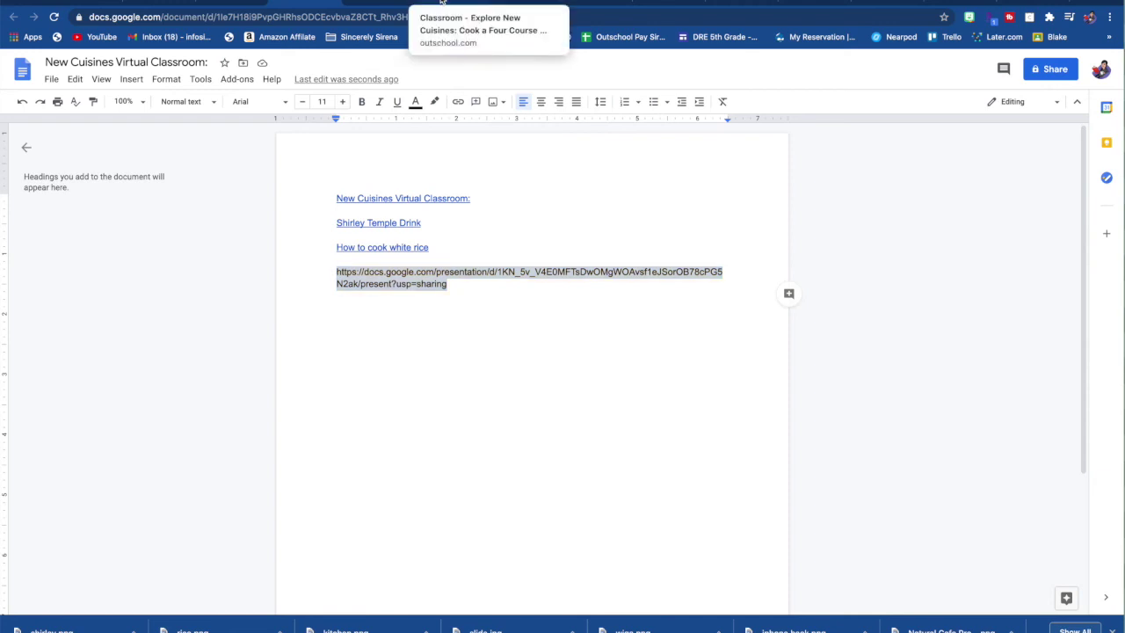
left_click(442, 3)
scroll(461, 296, "down", 5)
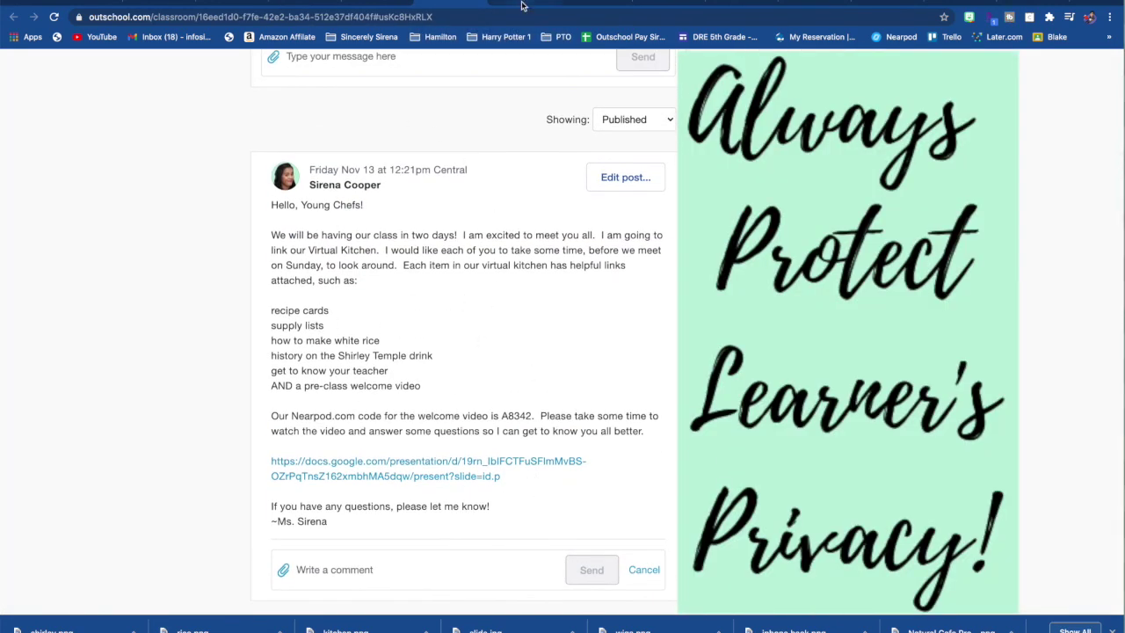
left_click(522, 6)
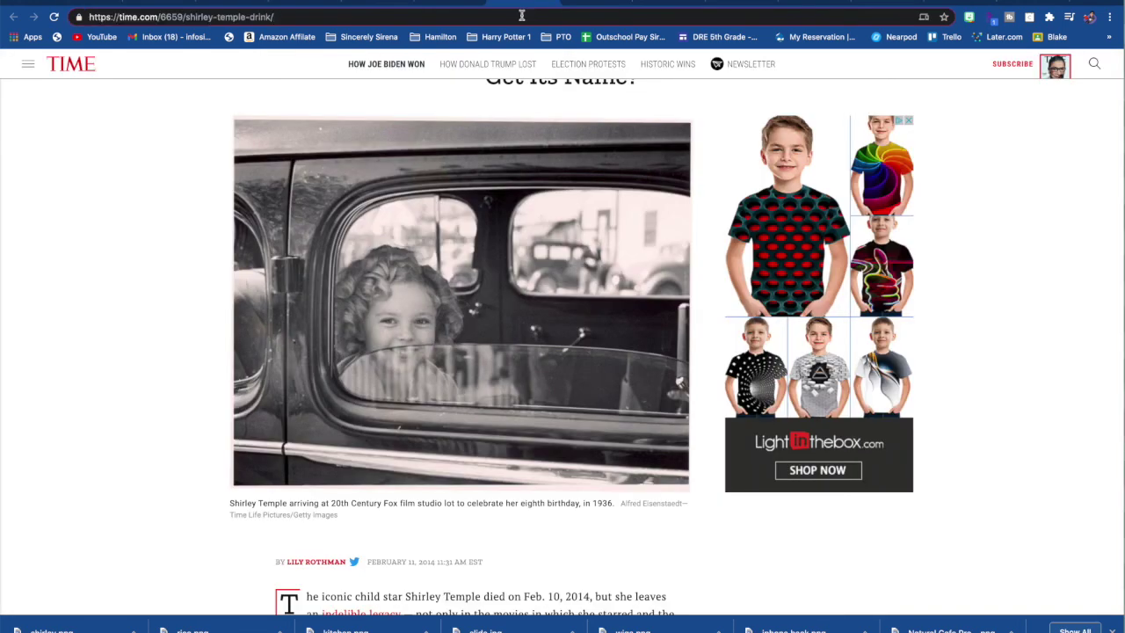
left_click(520, 18)
key("ctrl+v")
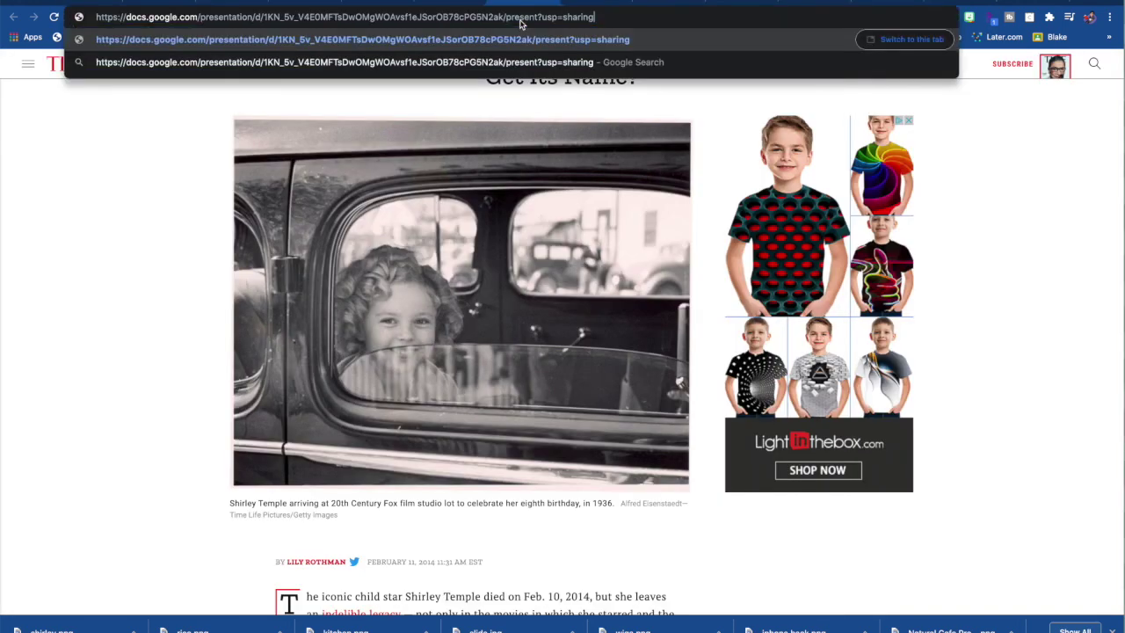
key("Return")
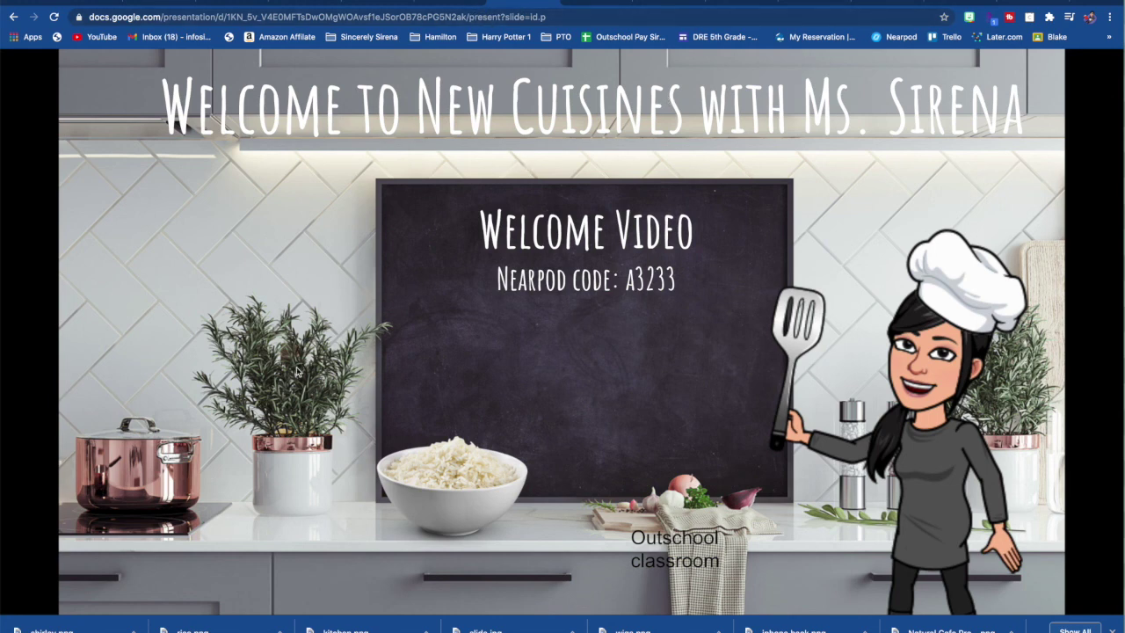
Step: Test the presented slide's links on the pot, rice bowl and chef, and view the finished example classroom
left_click(144, 466)
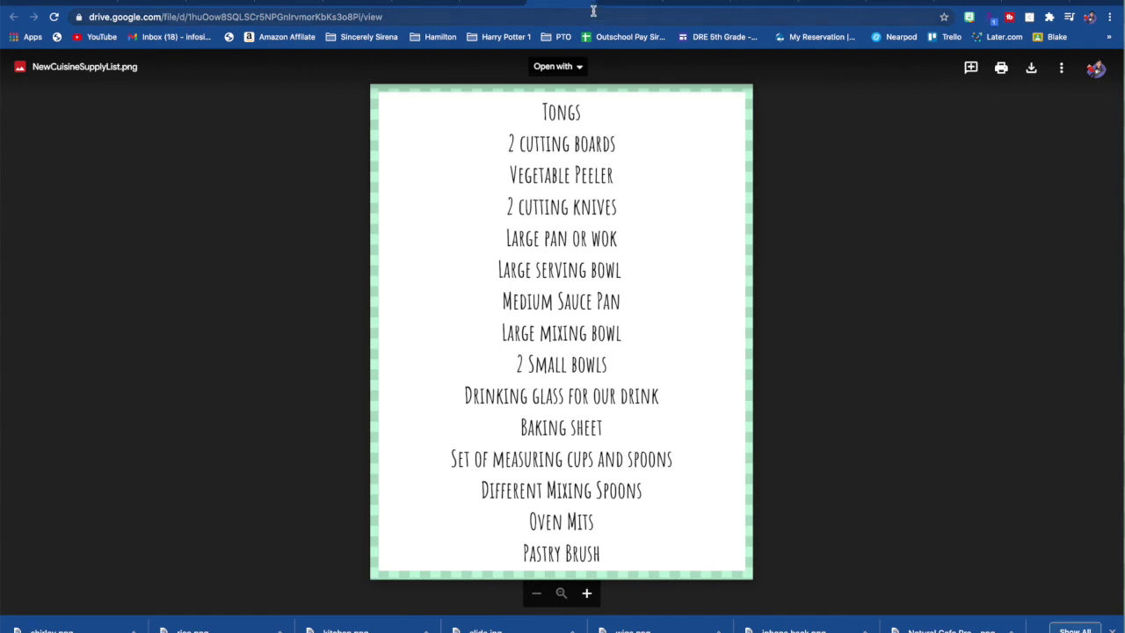
key("ctrl+w")
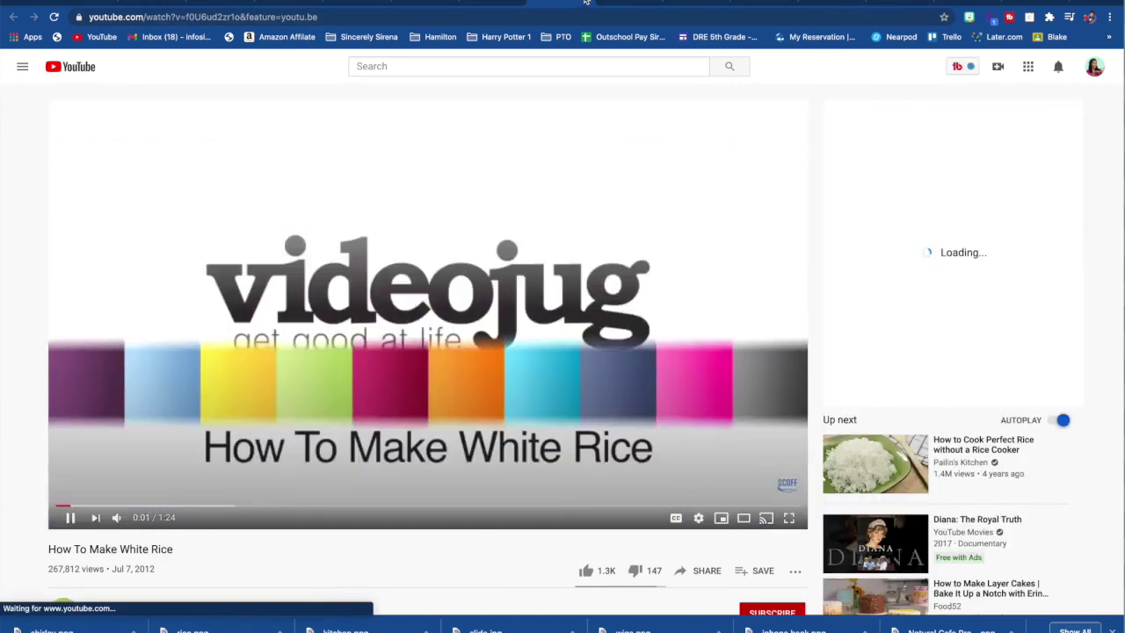
key("ctrl+w")
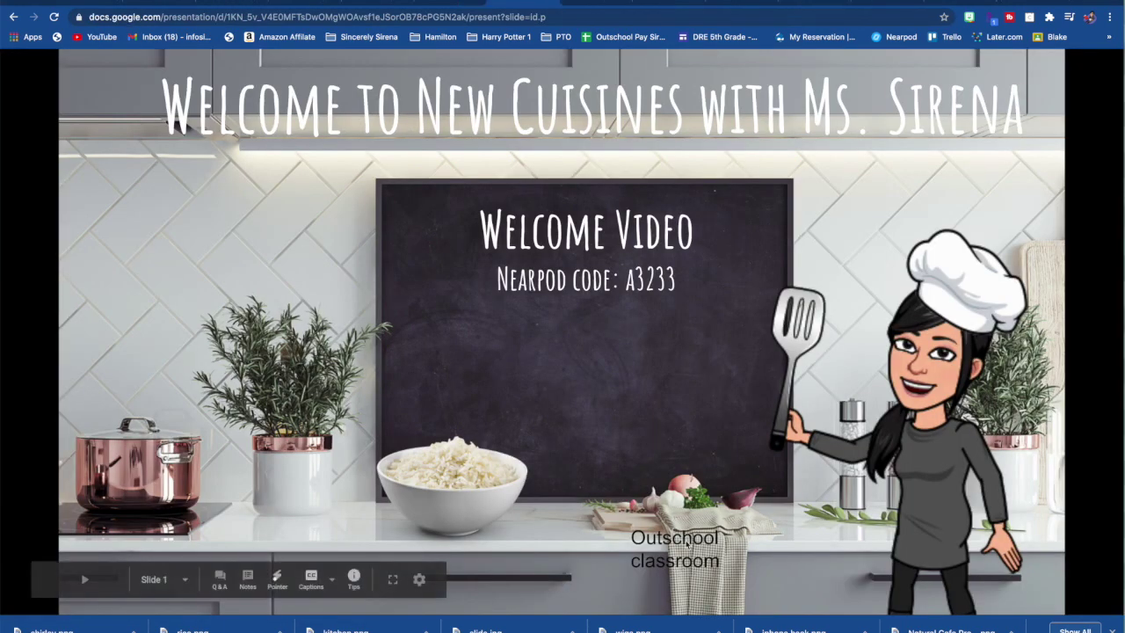
left_click(932, 371)
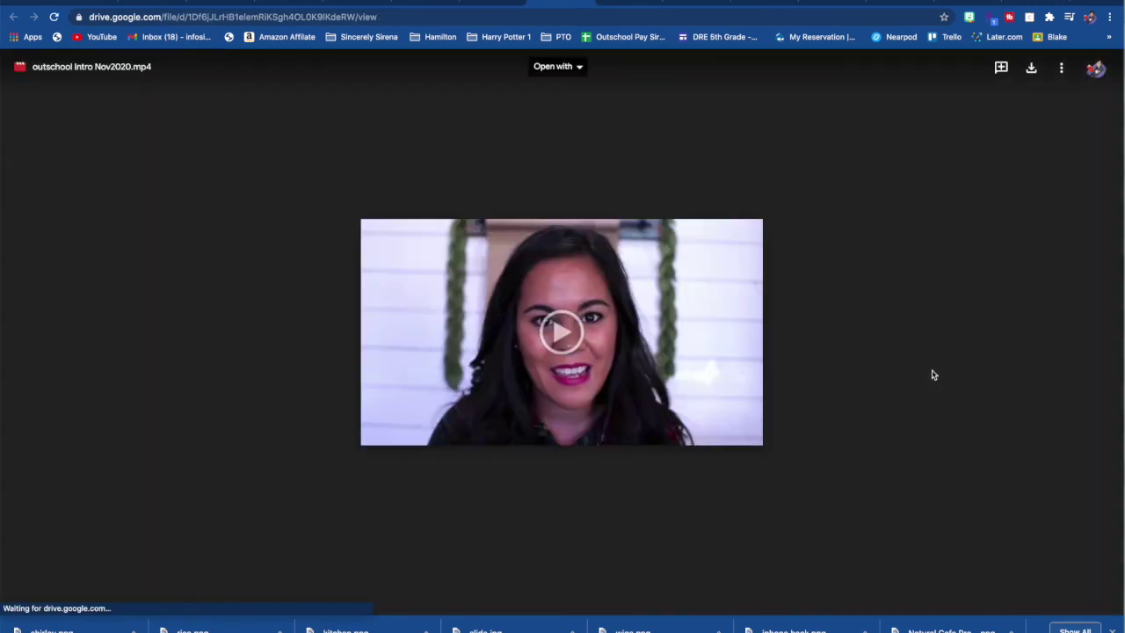
left_click(582, 0)
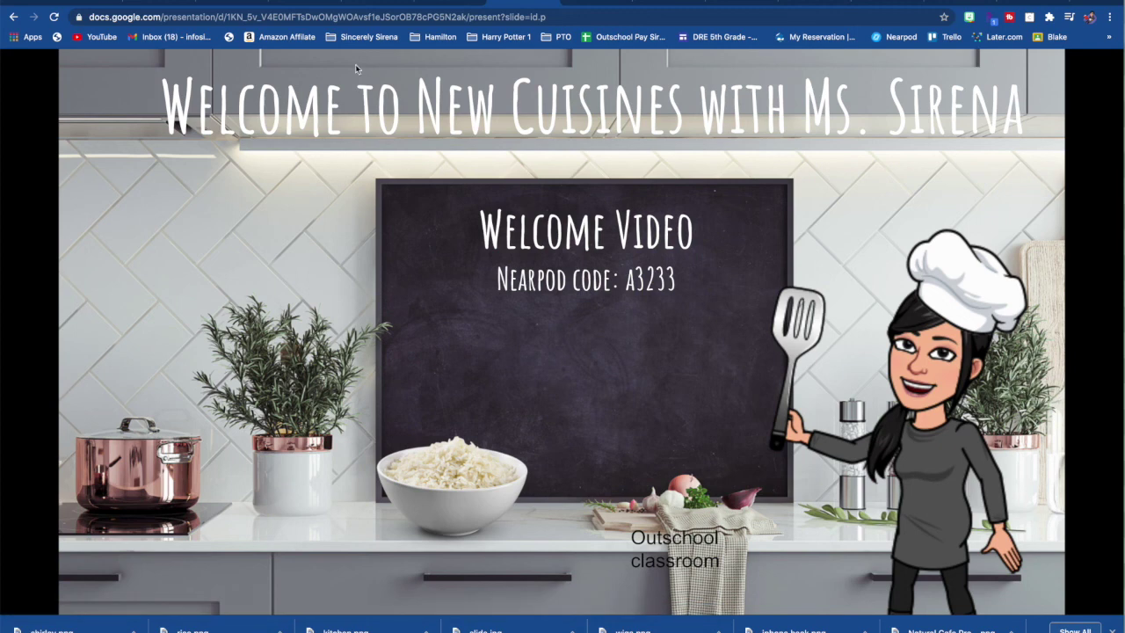
left_click(378, 2)
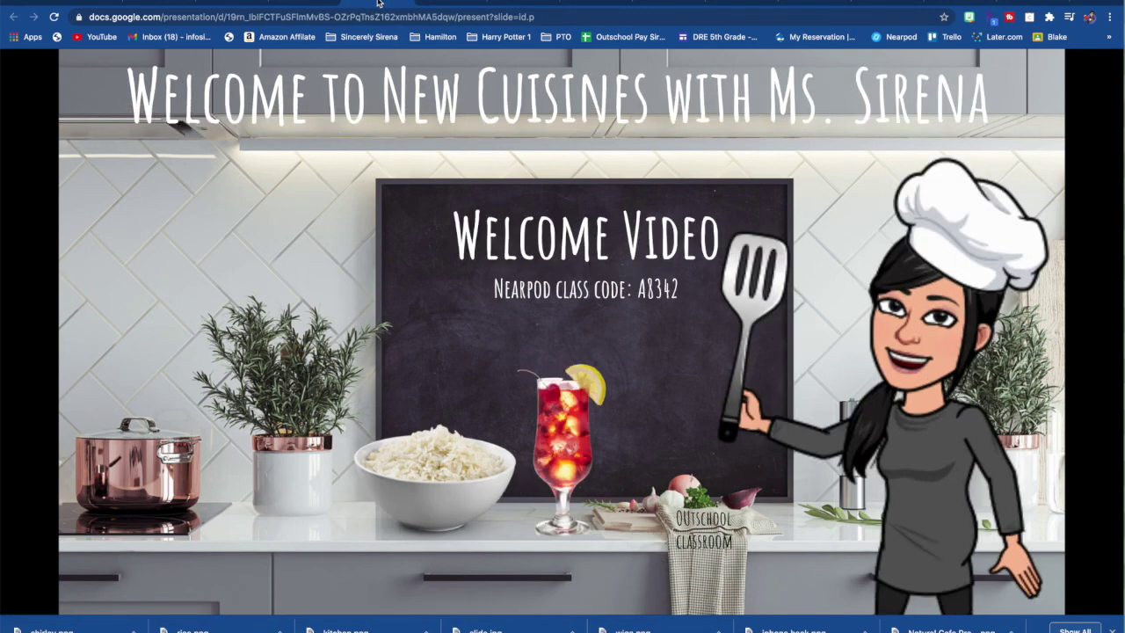